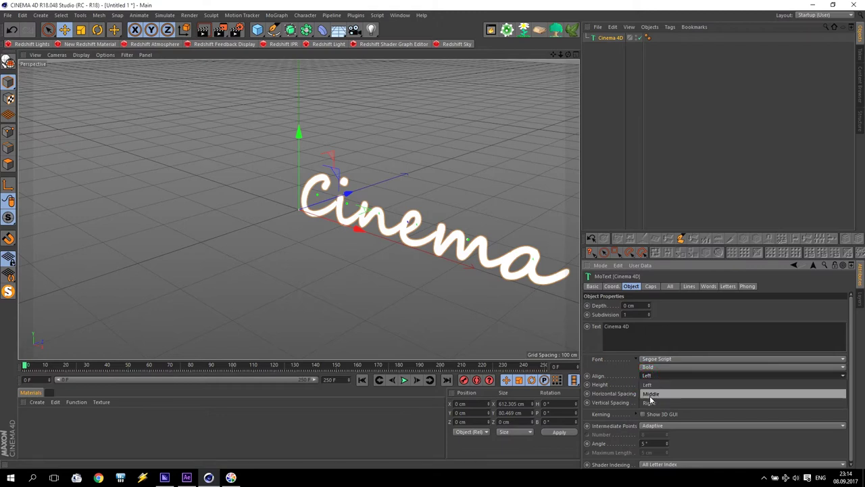
Frame the whole Cinema 4D text from the front, add a camera and look through it
left_click_drag(327, 235, 331, 122, "alt")
left_click(354, 29)
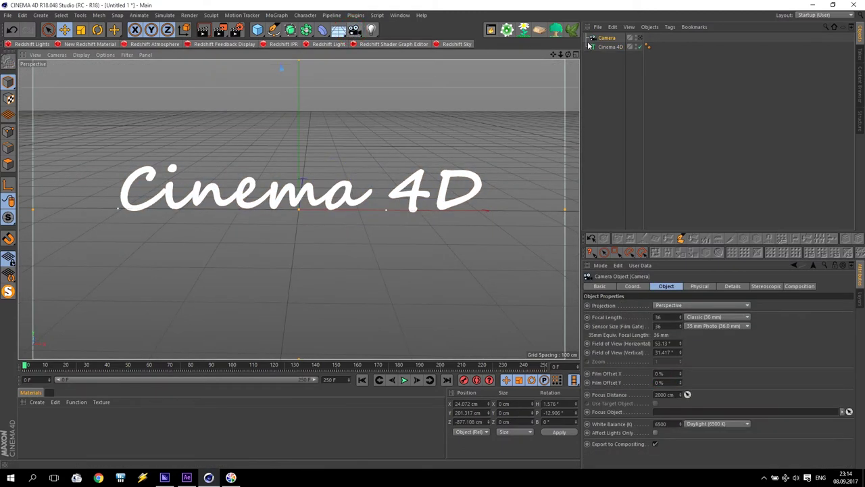
left_click(641, 37)
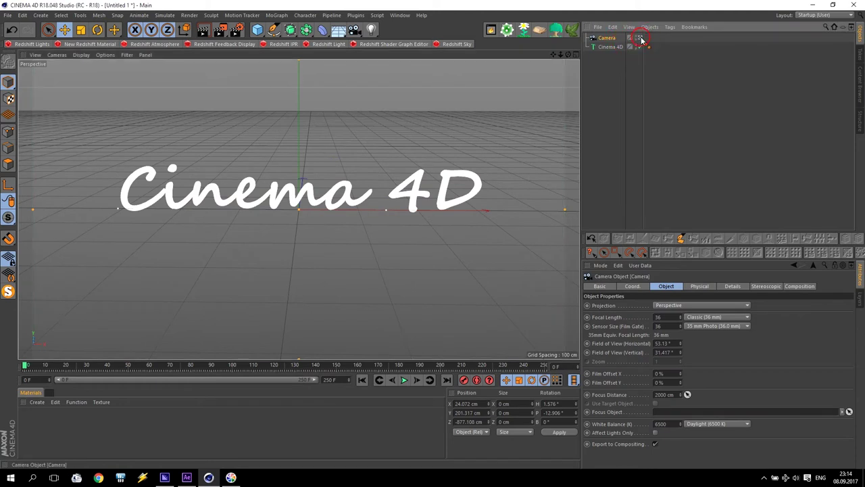
Set the camera's X and Y positions to 0 cm
left_click(632, 285)
double_click(615, 304)
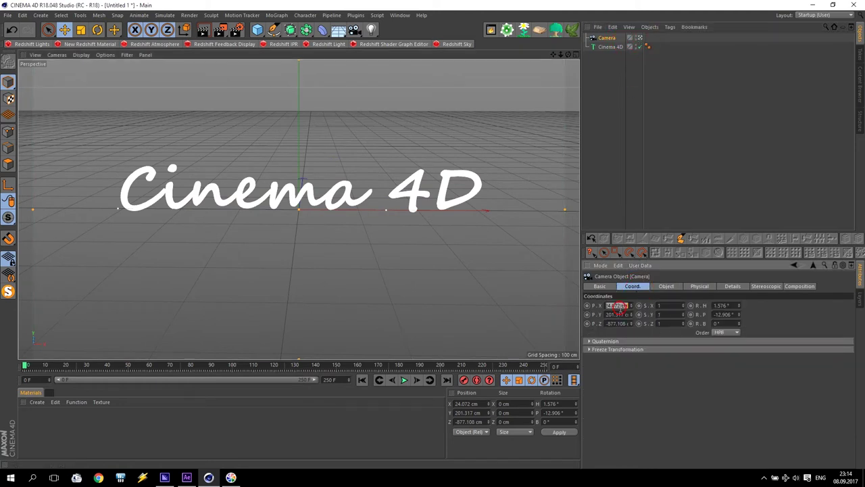
type("0")
key("Return")
double_click(619, 315)
type("0")
key("Return")
Set the camera's heading and pitch rotation to 0°
double_click(720, 305)
type("0")
key("Return")
double_click(722, 314)
type("0")
key("Return")
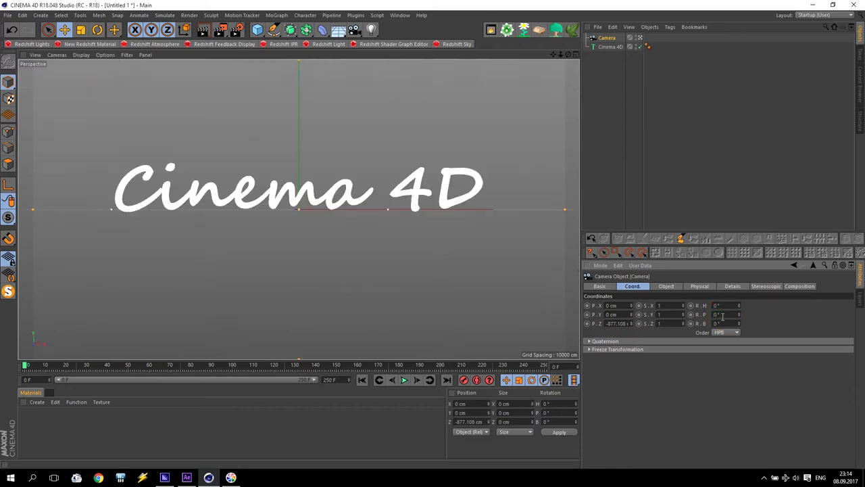
Set the camera's Z position to -1100 cm
double_click(609, 324)
type("-1100")
key("Return")
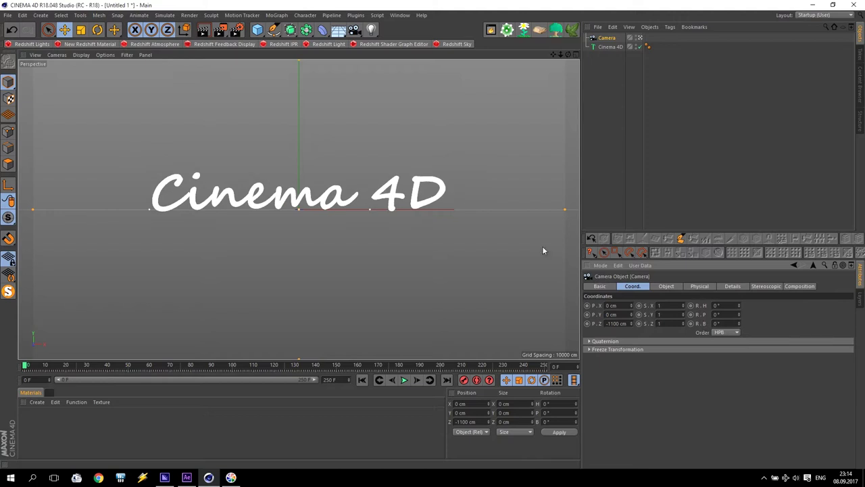
Move the Cinema 4D text up and to the left, to about X -179 cm, Y 175 cm
left_click(610, 47)
left_click_drag(356, 163, 253, 73)
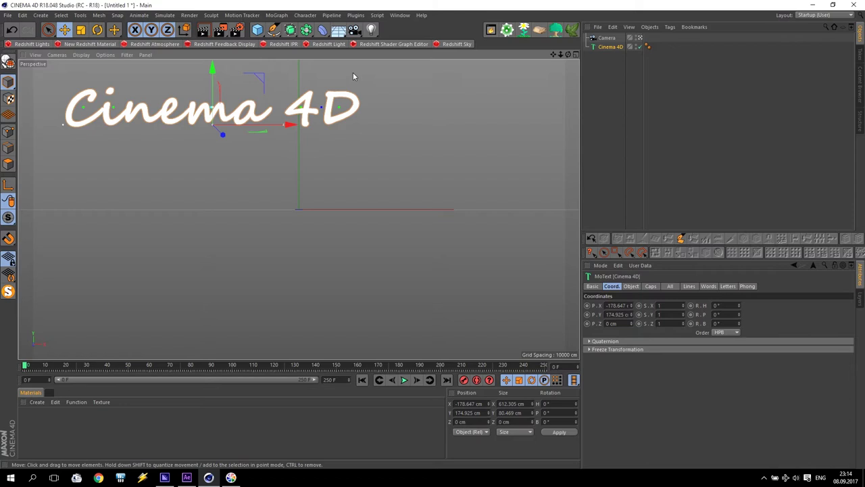
Set the render output to 1920 x 864 pixels with the ratio locked
left_click(237, 30)
left_click_drag(227, 14, 449, 149)
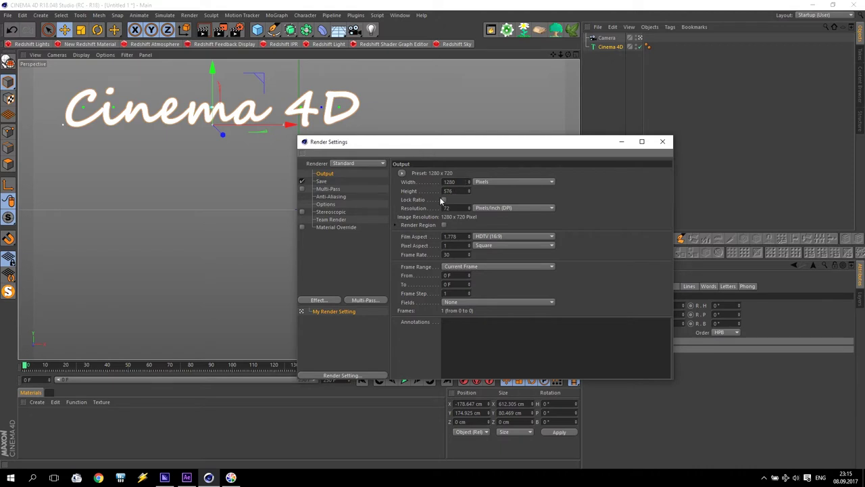
left_click(443, 199)
left_click(455, 181)
type("1920")
key("Return")
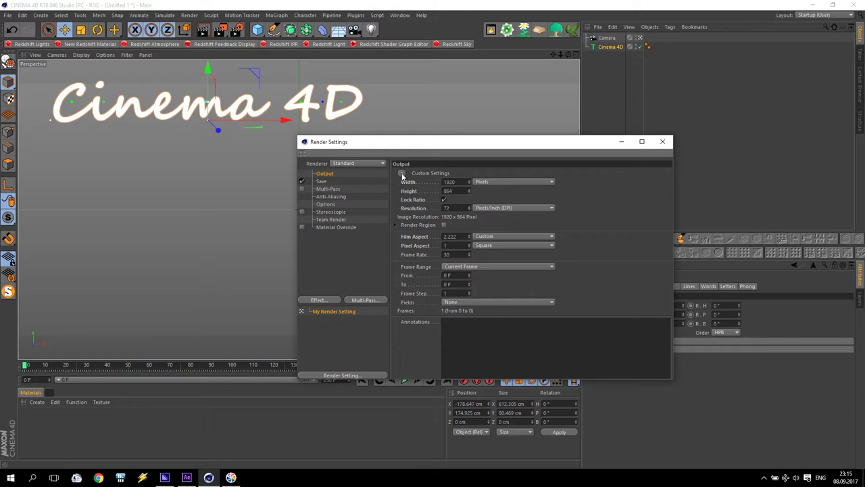
left_click(444, 253)
Set the render anti-aliasing to Best with the Gauss (Animation) filter and close the render settings
left_click(327, 196)
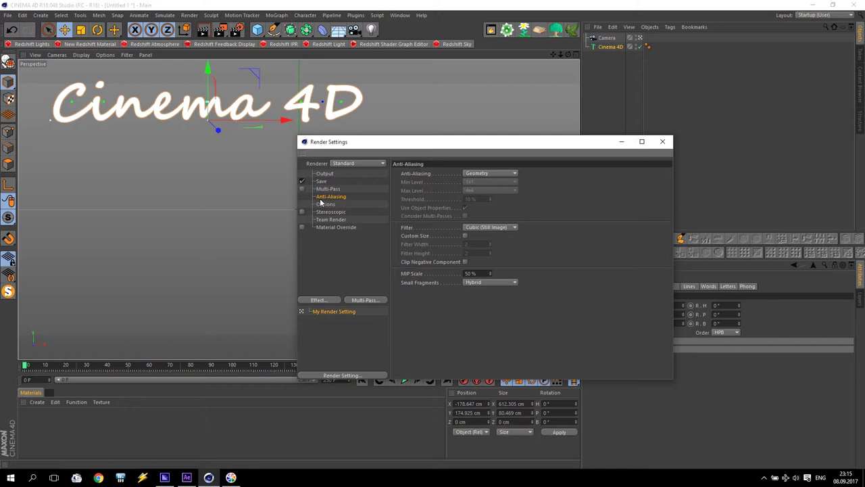
left_click(490, 176)
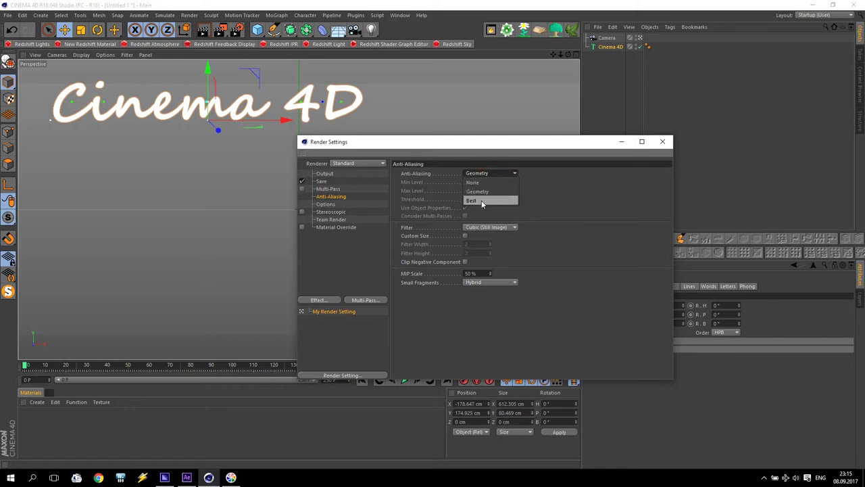
left_click(482, 200)
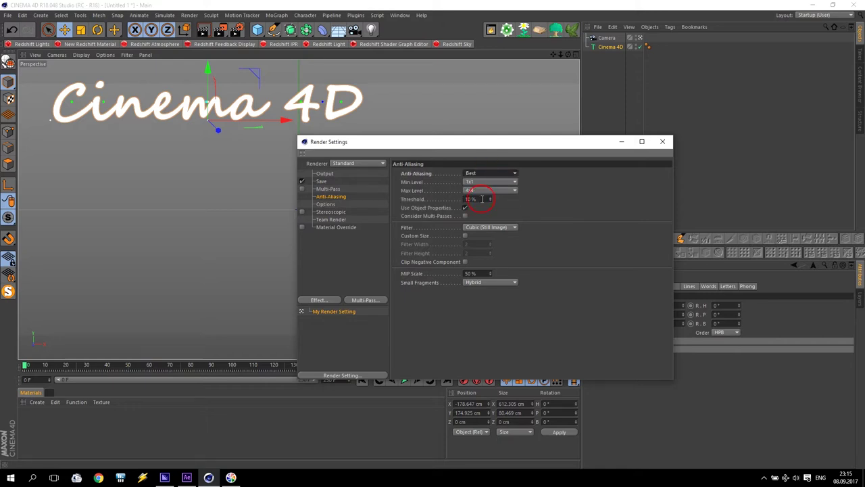
left_click(473, 232)
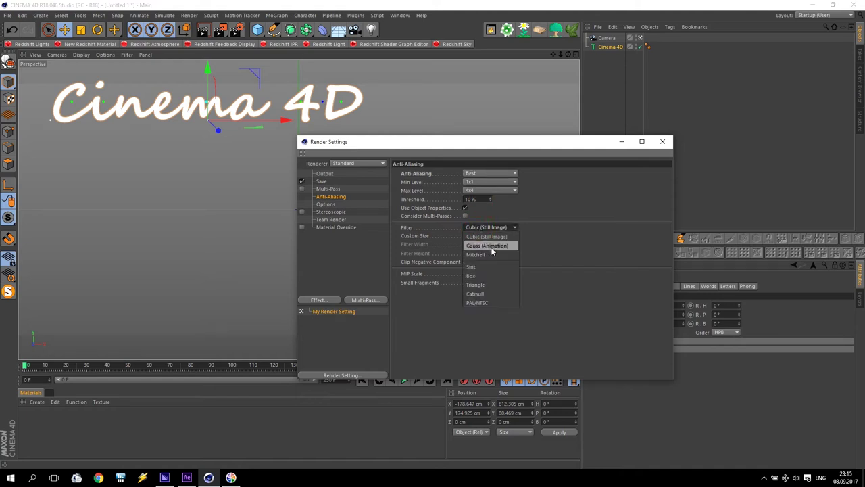
left_click(475, 249)
left_click(663, 141)
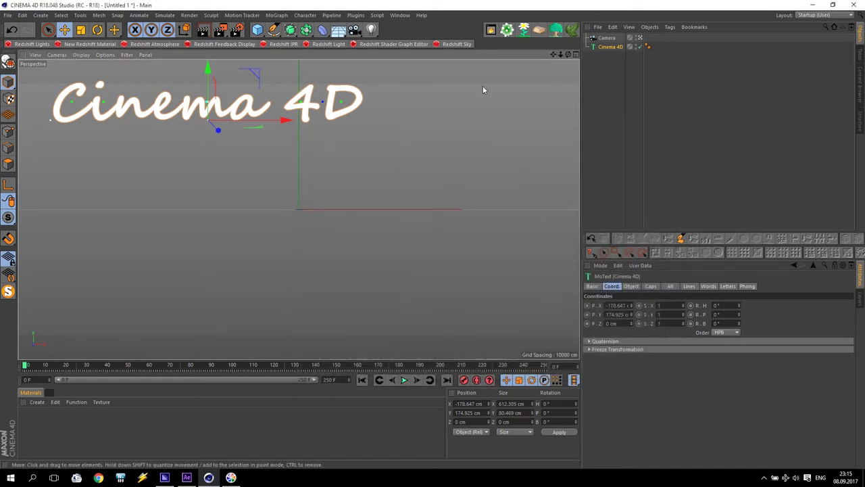
Lower the Cinema 4D text slightly, to about X -210 cm, Y 130 cm
left_click_drag(259, 77, 241, 96)
Configure the perspective viewport's tinted border with 98% opacity
left_click(105, 55)
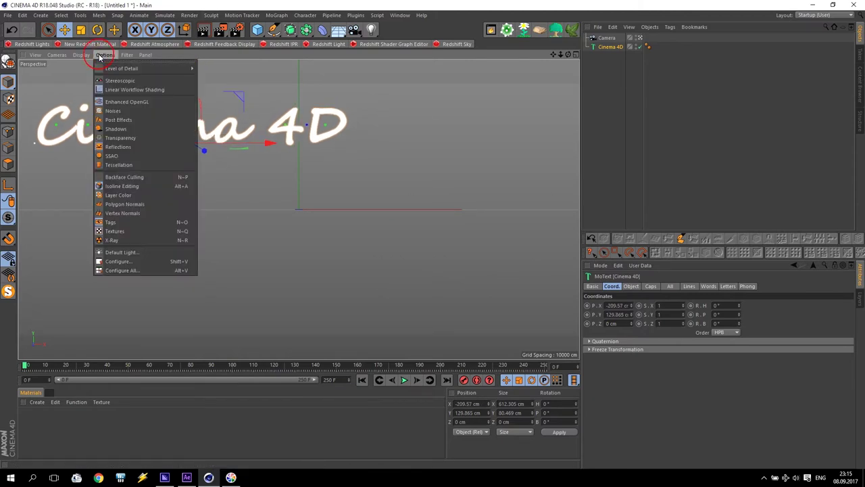
left_click(139, 261)
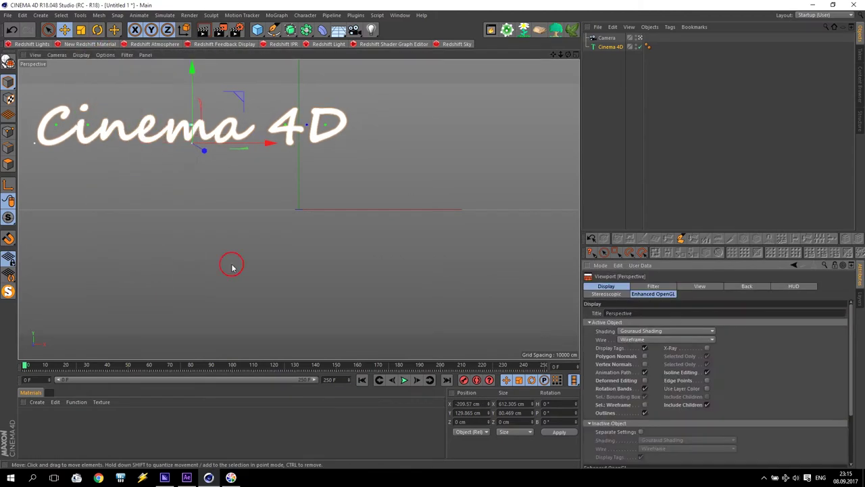
left_click(109, 57)
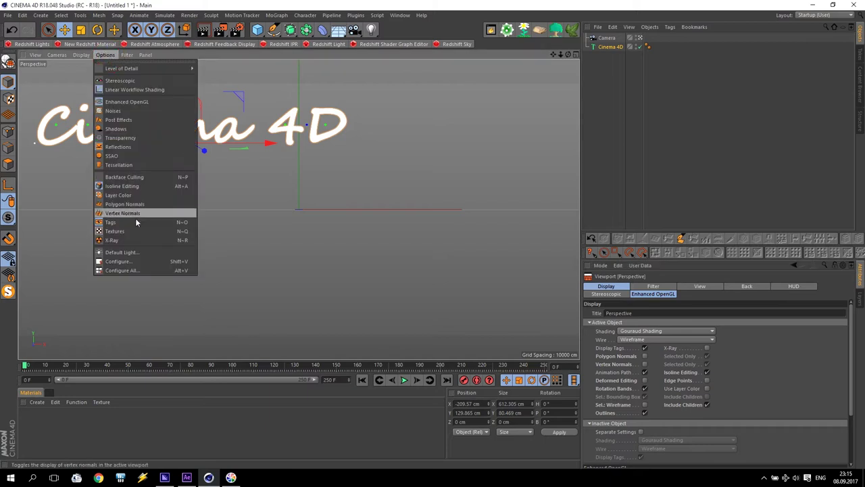
left_click(721, 297)
left_click(698, 287)
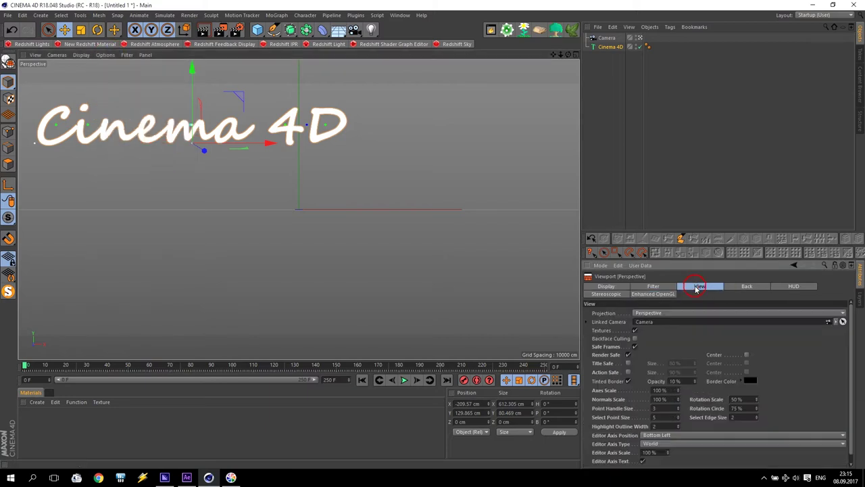
left_click_drag(695, 384, 696, 383)
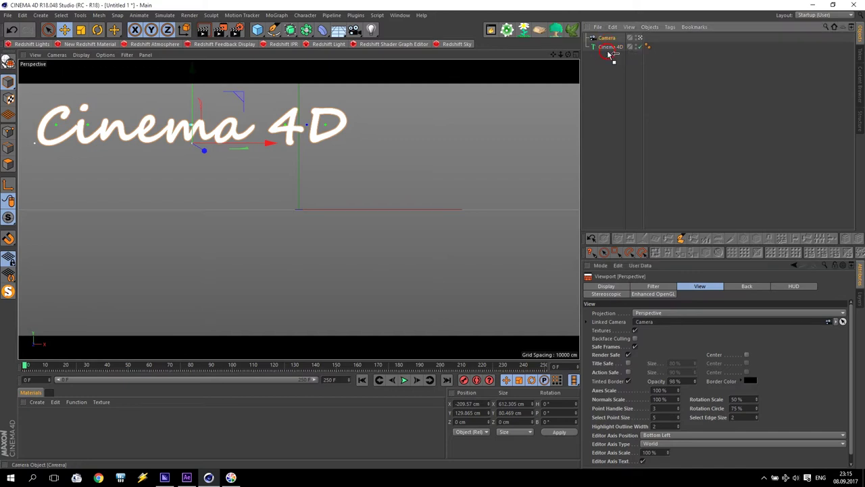
Place the camera below the text in the object hierarchy and give it a Protection tag
left_click_drag(606, 38, 604, 54)
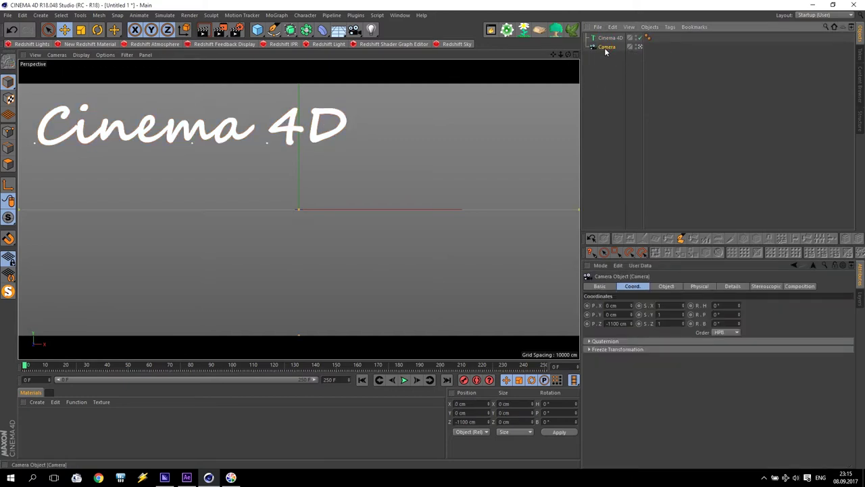
left_click(669, 27)
mouse_move(671, 40)
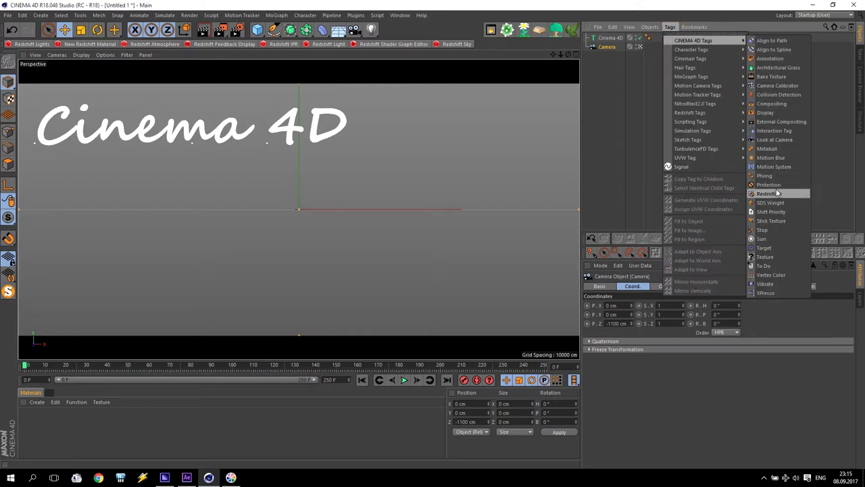
left_click(768, 184)
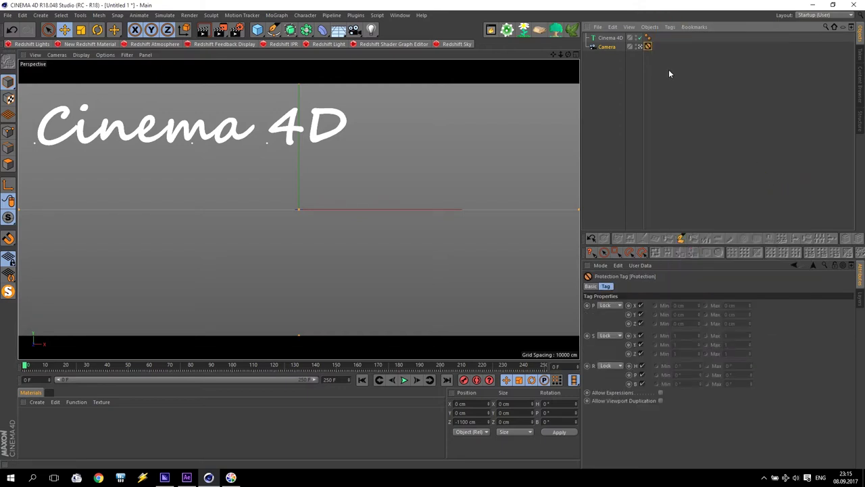
Shift the Cinema 4D text to about X -196 cm, Y 132 cm and place a duplicate at about X 210 cm, Y -205 cm
left_click(610, 38)
left_click_drag(242, 95, 249, 92)
left_click_drag(610, 39, 610, 48, "ctrl")
left_click_drag(245, 98, 453, 270)
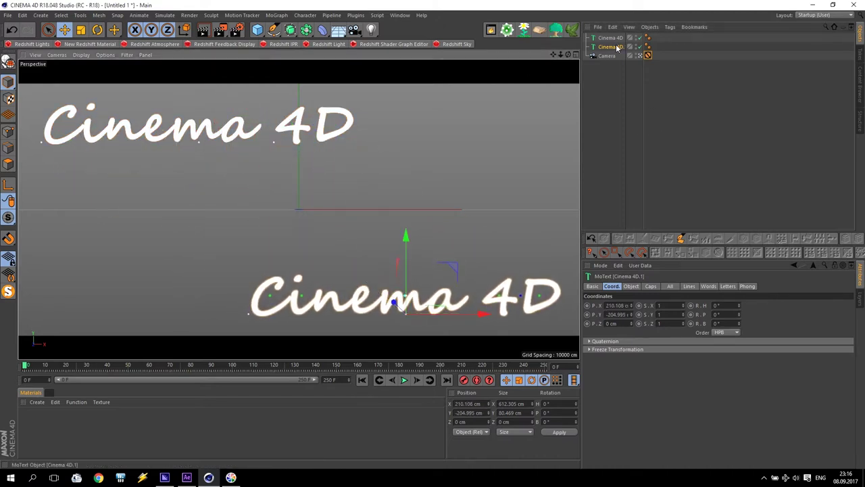
Rename the duplicated text object as tutorial
double_click(610, 47)
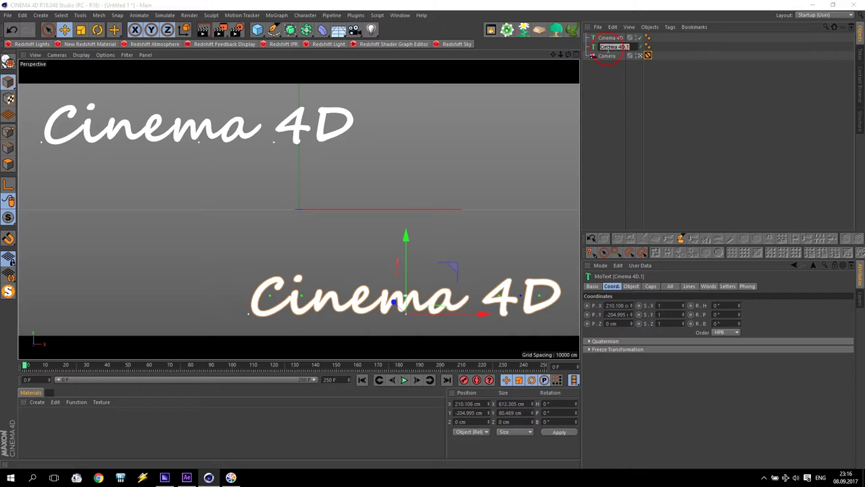
type("tutorial")
key("Return")
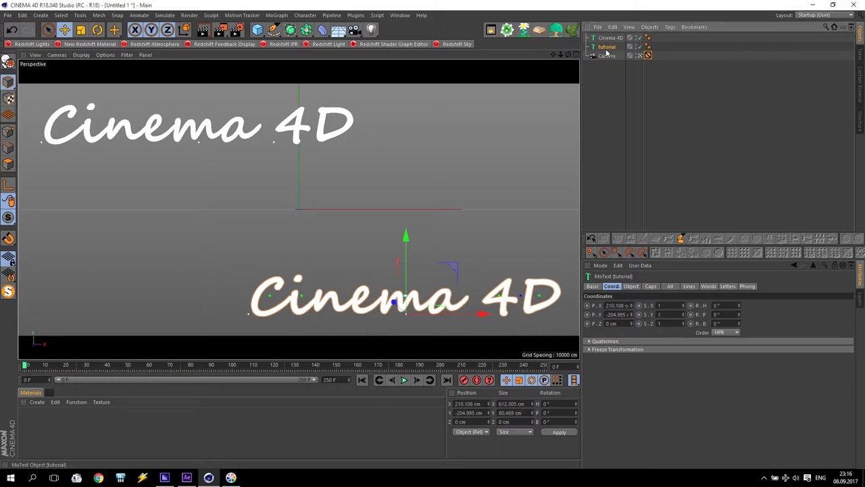
Change the lower text object's wording to "Tutorial" and move it right to about X 269 cm
left_click(630, 286)
left_click(652, 337)
key("ctrl+a")
type("t")
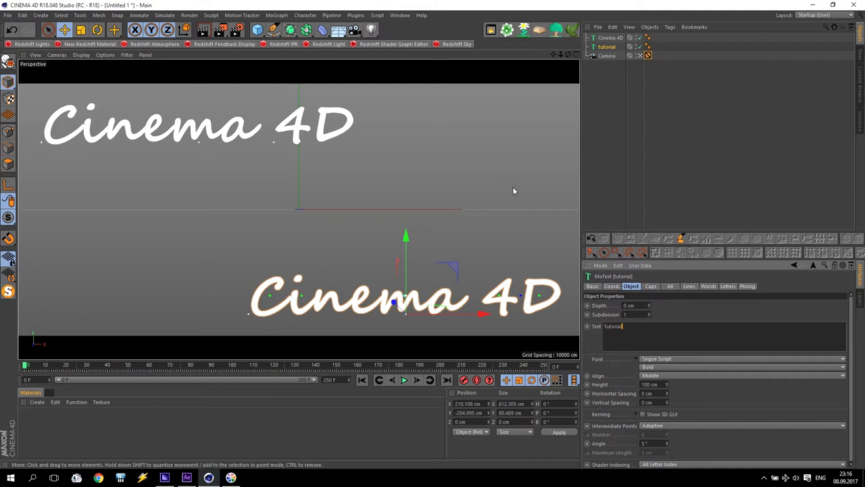
left_click(604, 140)
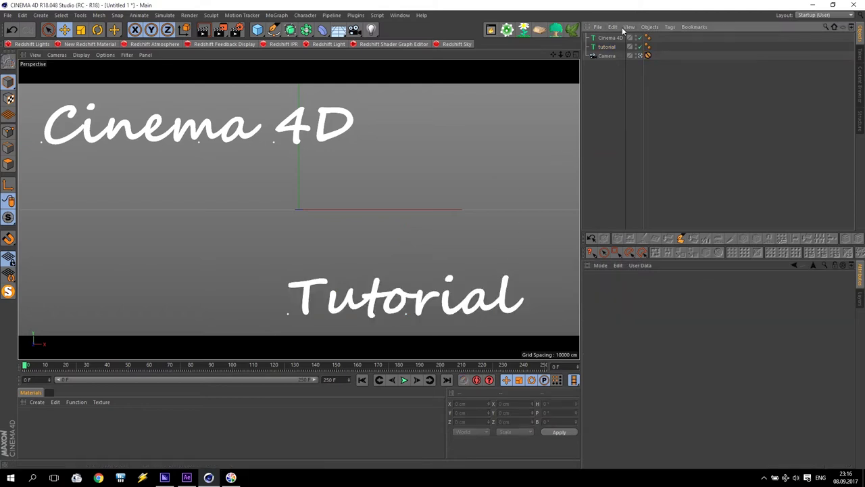
left_click(545, 215)
left_click_drag(456, 315, 490, 312)
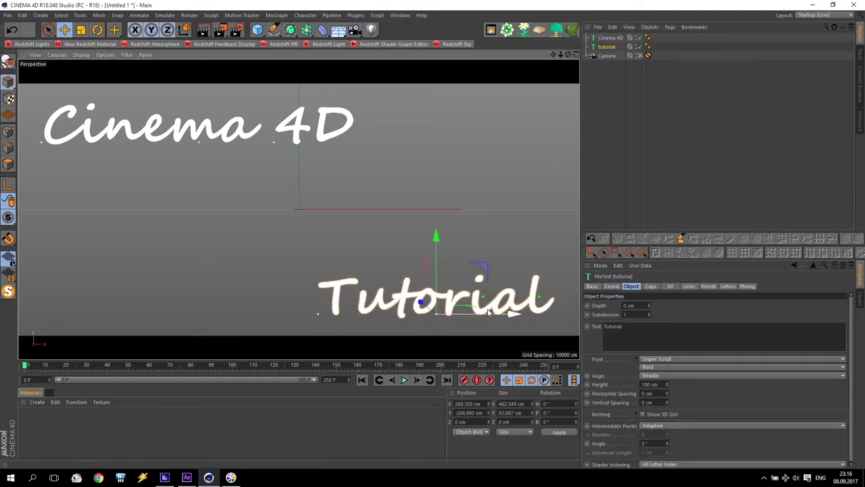
Duplicate the Tutorial text to about X 1 cm, Y -26 cm and change the copy's wording to "by SV"
left_click_drag(491, 263, 350, 178, "ctrl")
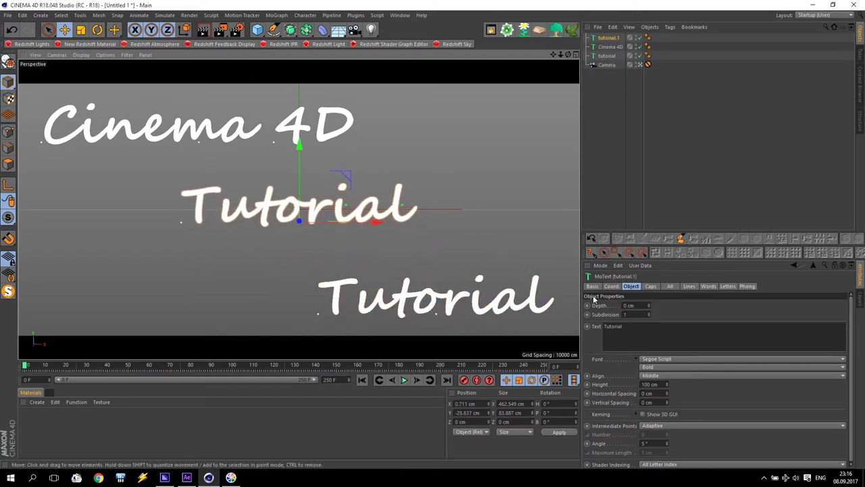
type("by SV")
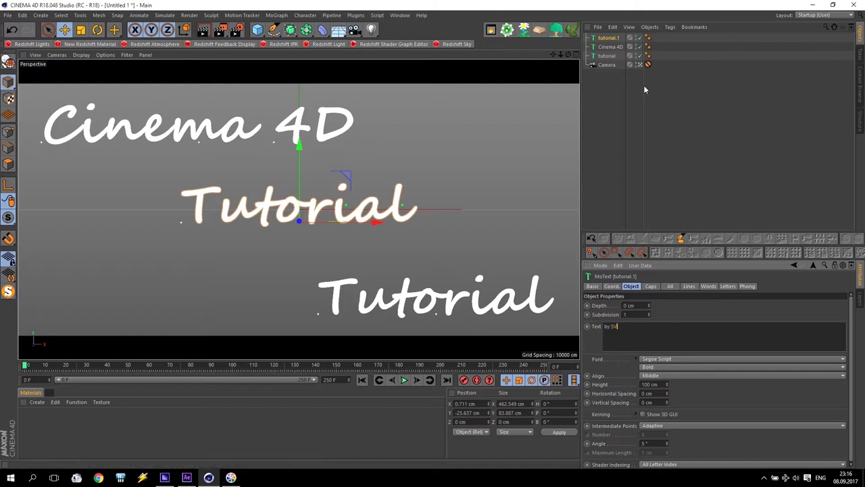
left_click(622, 98)
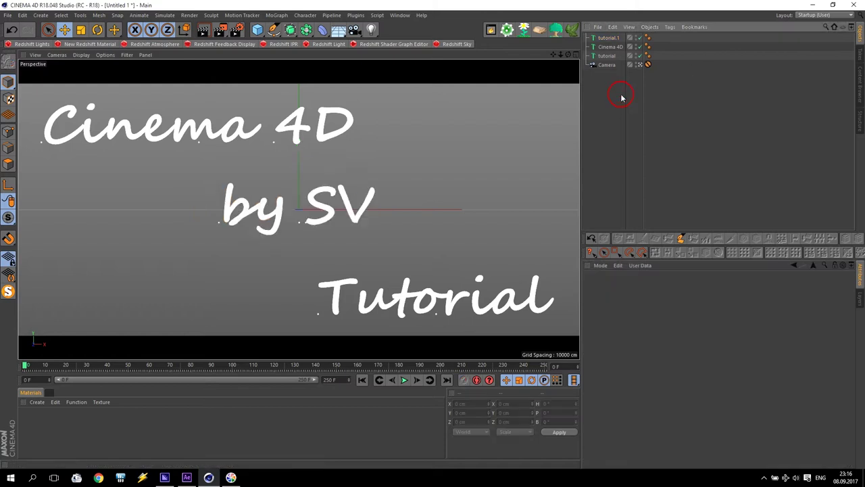
Rename the middle text object as by SV and deselect it
left_click(609, 37)
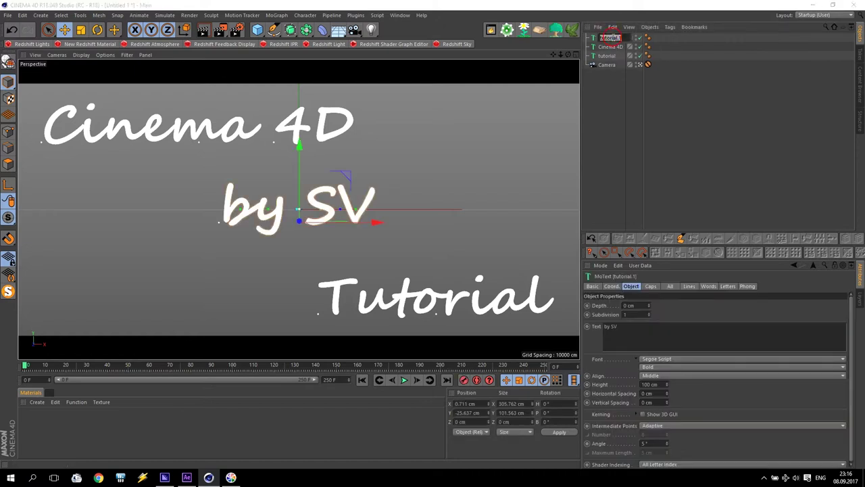
type("by SV")
left_click(594, 139)
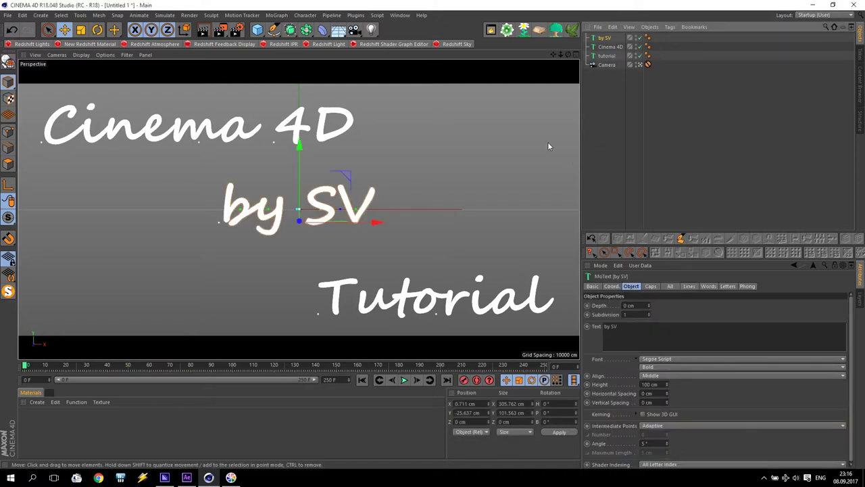
left_click_drag(302, 165, 298, 166)
left_click(607, 152)
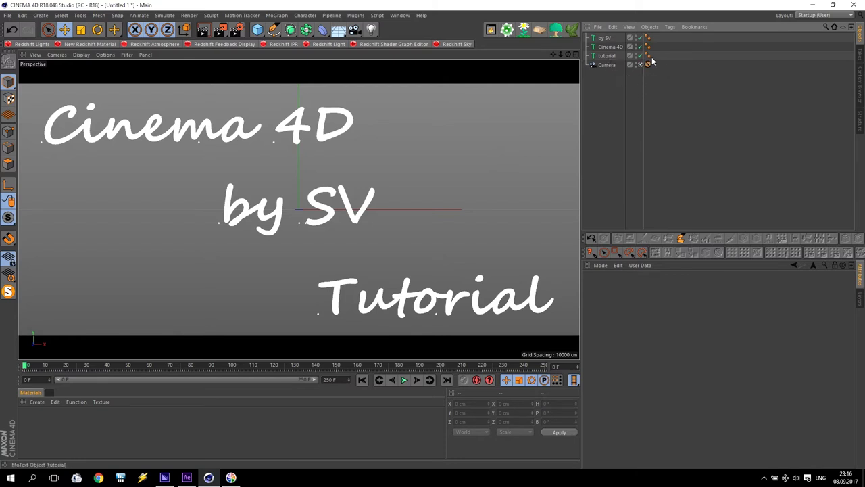
Add a Plain effector to the Cinema 4D text object
left_click(610, 47)
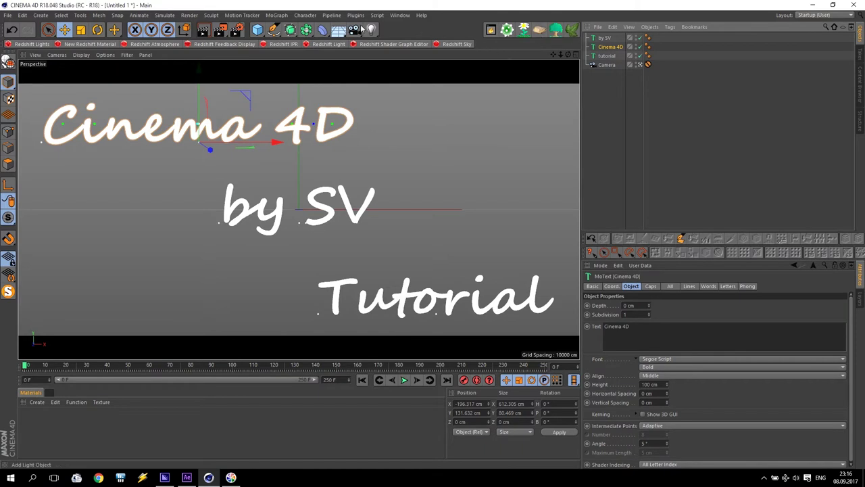
left_click(271, 17)
mouse_move(281, 29)
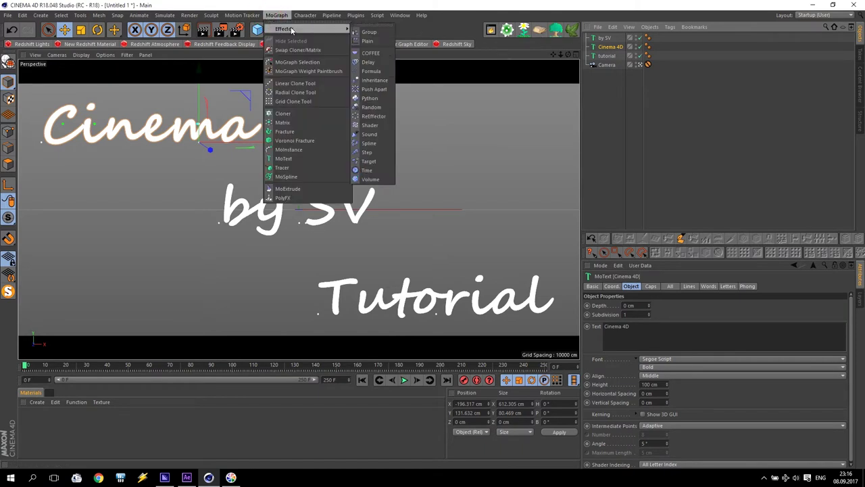
left_click(368, 41)
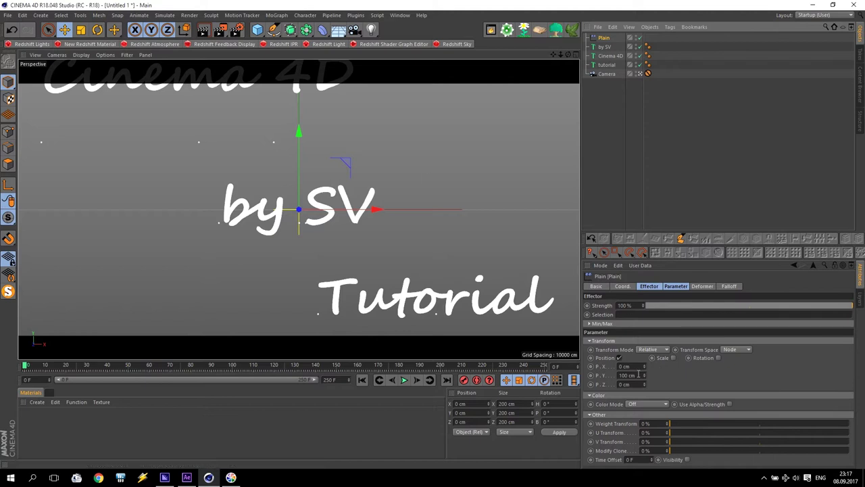
Try a 50 cm Z position offset on the Plain effector and set it back to 0 cm
left_click_drag(644, 386, 644, 371)
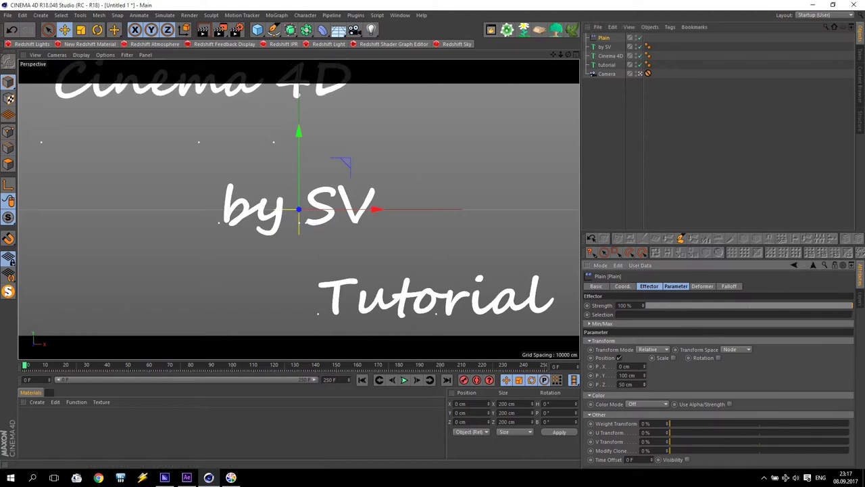
double_click(628, 385)
type("0")
key("Return")
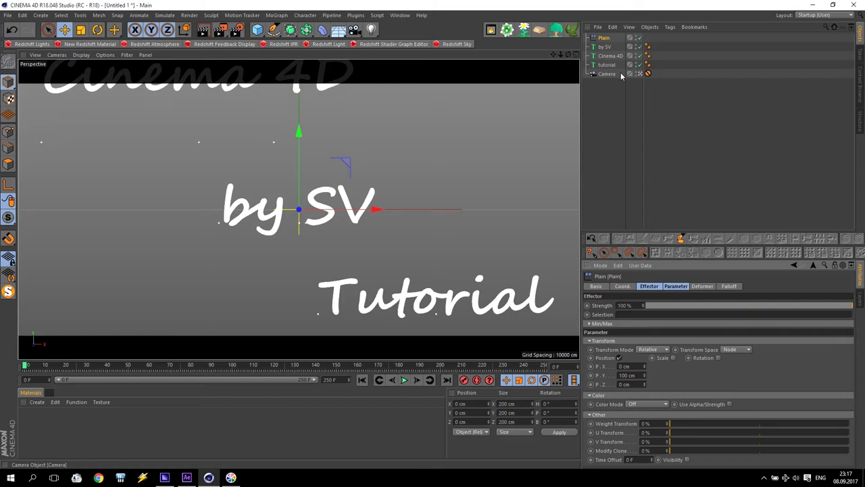
Set the Plain effector's falloff shape to Linear
left_click(729, 286)
left_click(636, 305)
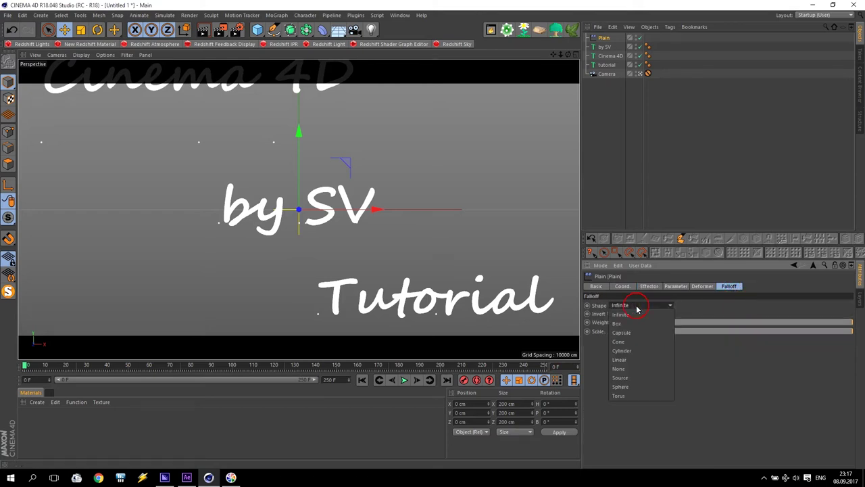
left_click(627, 359)
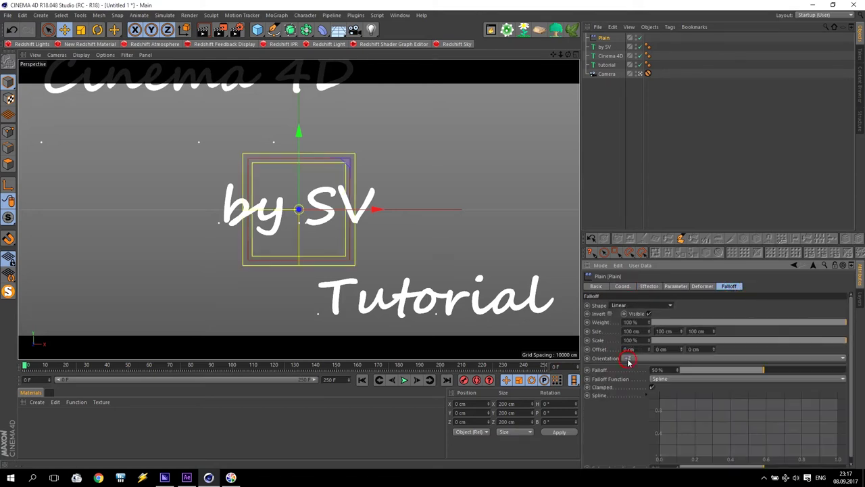
Rotate the Plain effector's heading to 90° and move it along X to about -85 cm
left_click(97, 29)
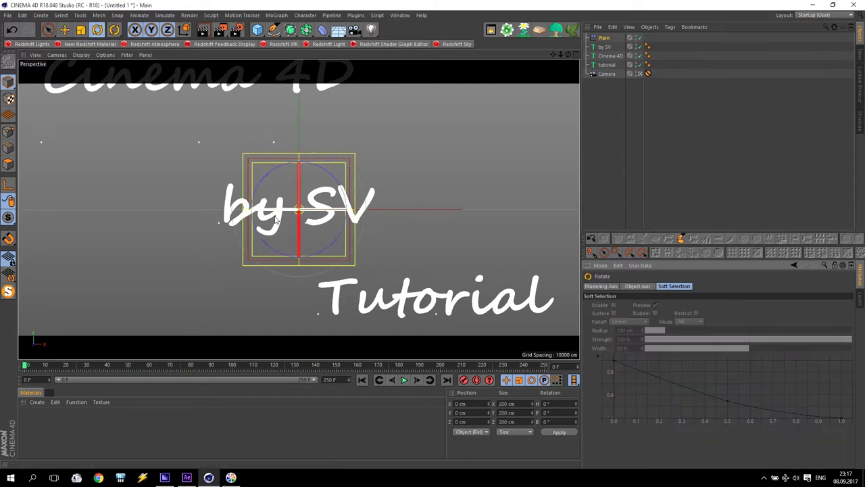
left_click_drag(276, 207, 376, 218)
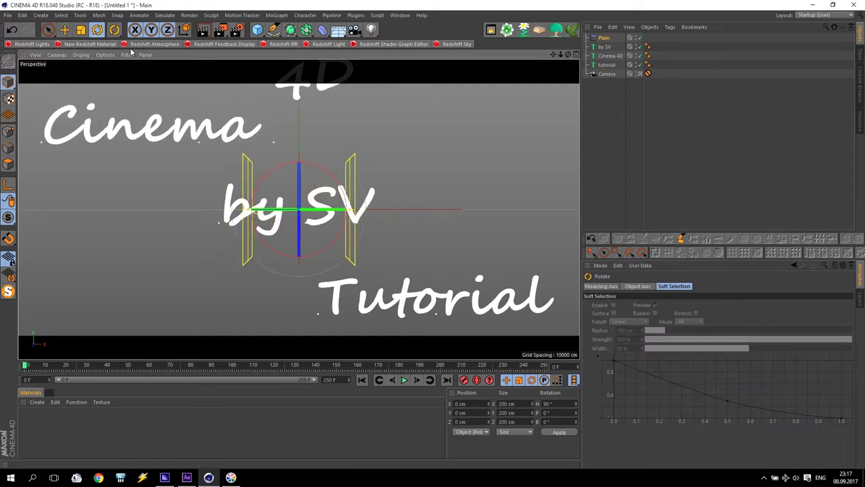
left_click(65, 30)
left_click_drag(227, 210, 196, 270)
Enable uniform scale in the Plain effector's transform and set the scale to -1
left_click(604, 37)
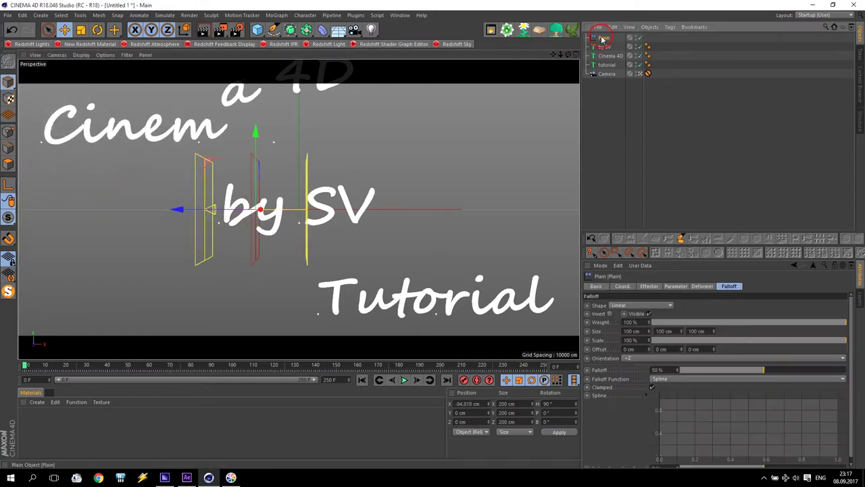
left_click(649, 287)
left_click(674, 287)
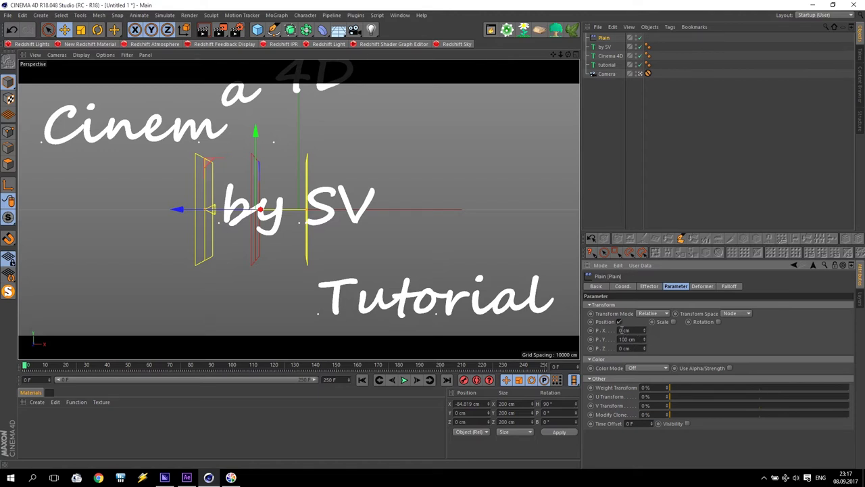
left_click(673, 322)
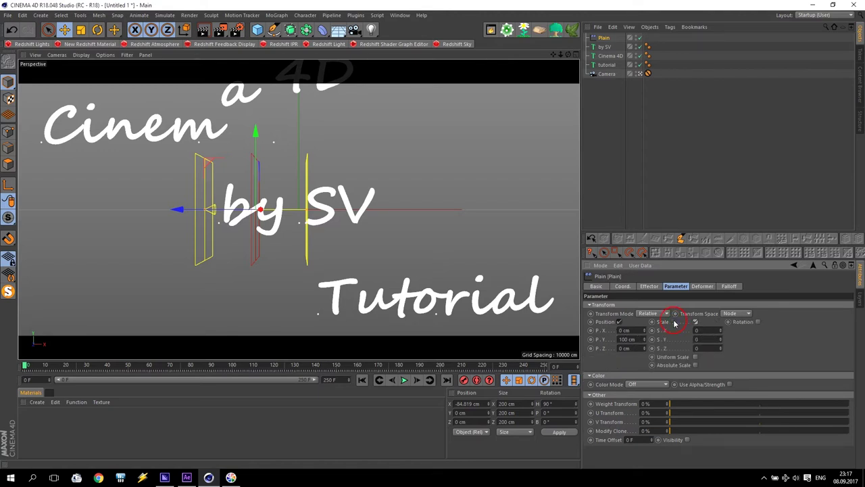
left_click(696, 357)
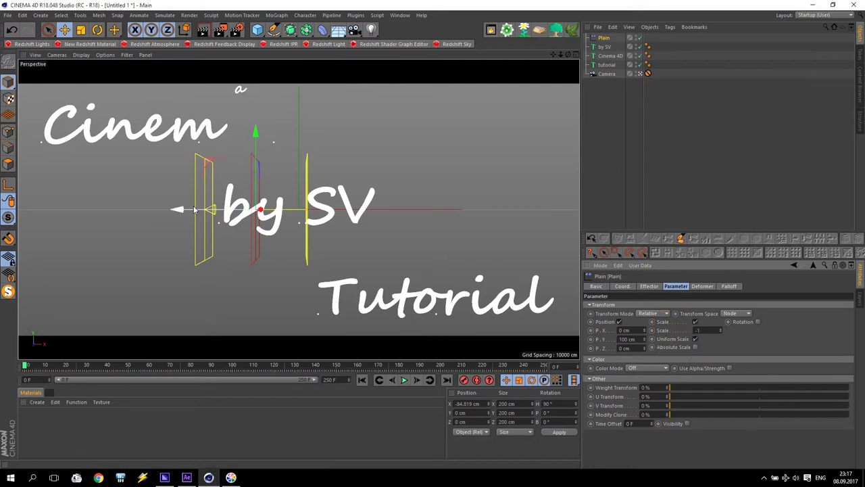
Move the Plain effector to about X -487 cm and keyframe its X position at frame 10
left_click(610, 56)
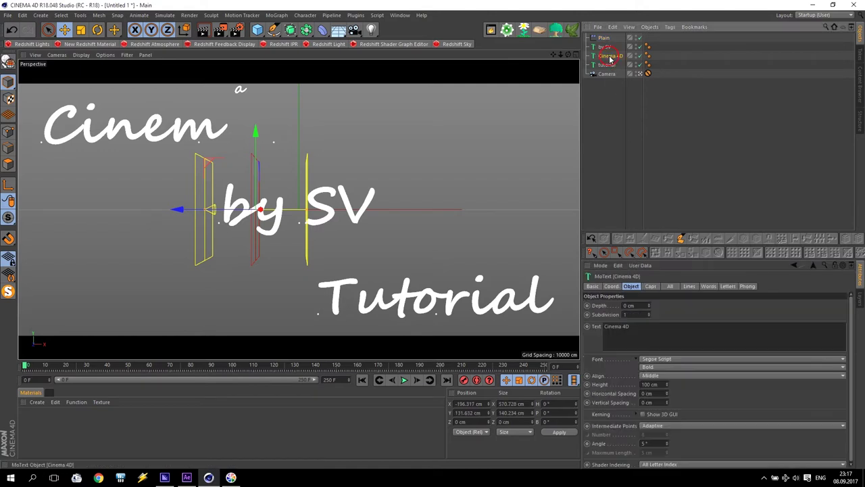
left_click(611, 285)
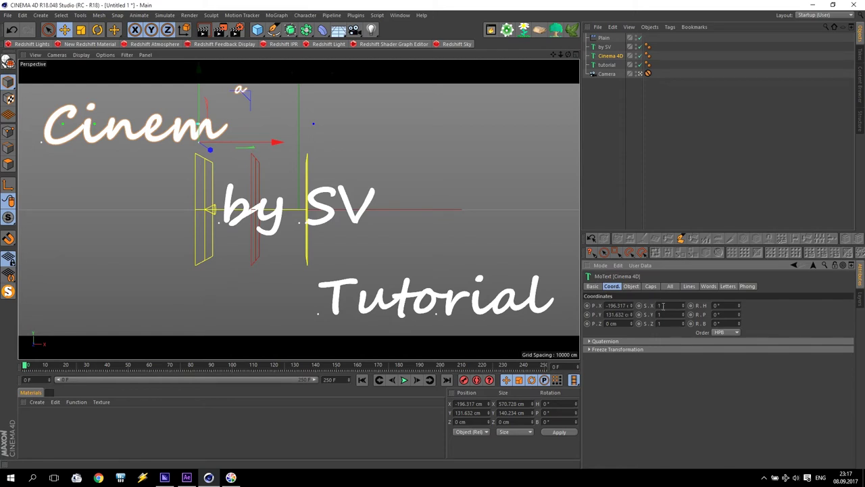
left_click(604, 38)
left_click_drag(187, 210, 145, 217)
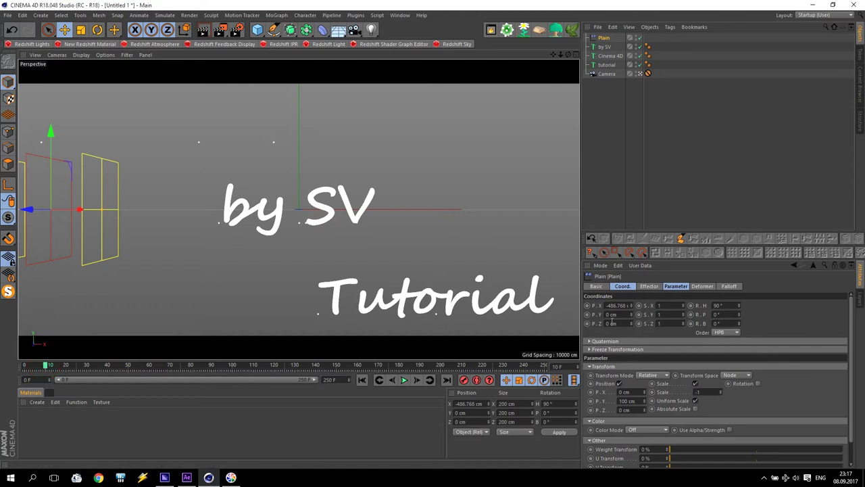
left_click(587, 305)
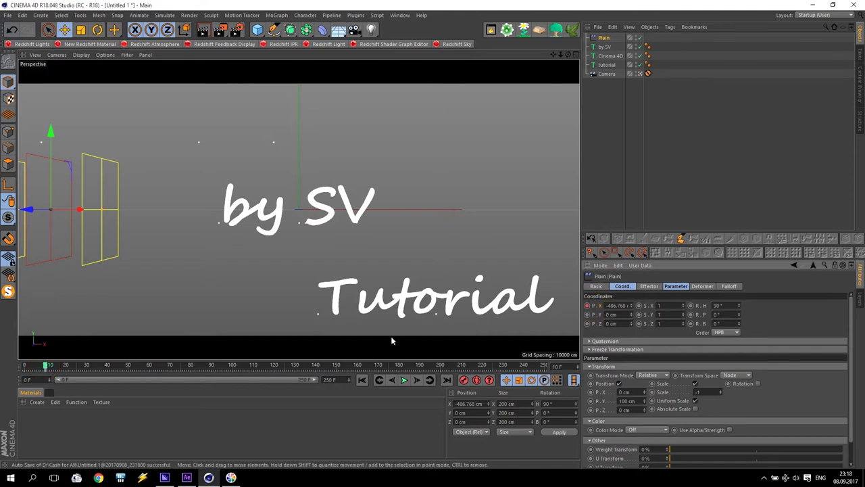
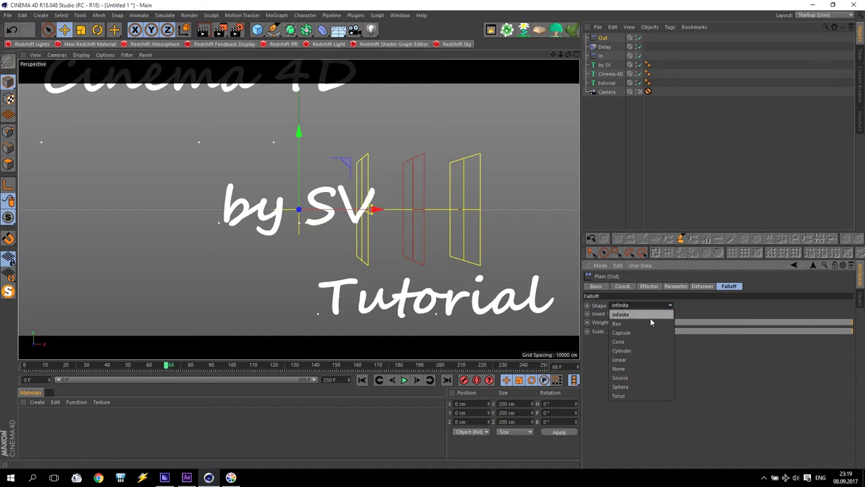
Give the Out effector a Linear falloff and rotate its heading to 90°
left_click(615, 358)
left_click(97, 29)
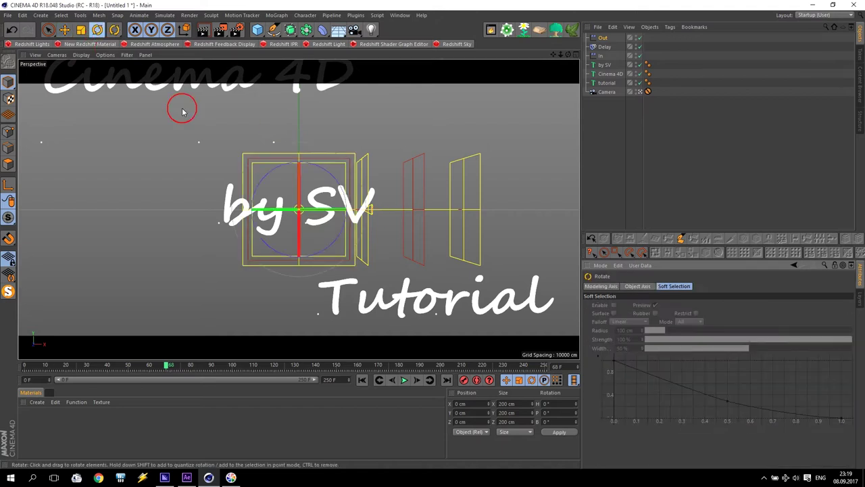
left_click_drag(277, 206, 376, 216)
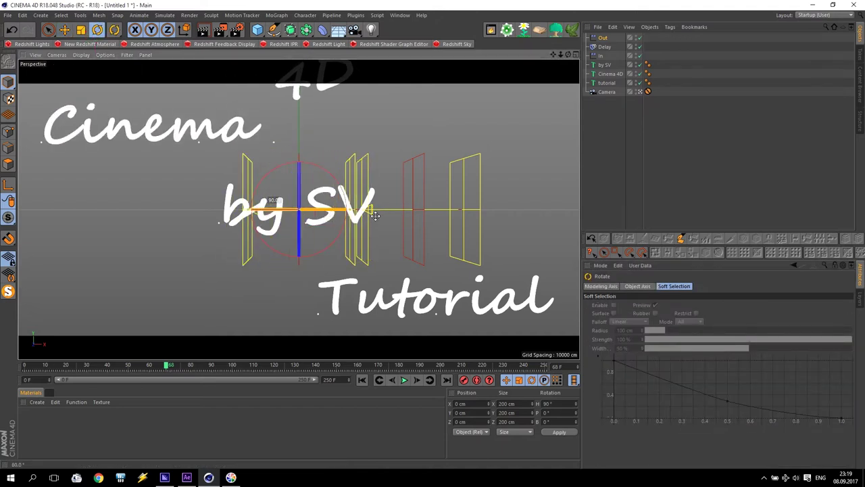
Move the Out effector along X to about -119 cm
left_click(64, 29)
left_click_drag(228, 210, 173, 253)
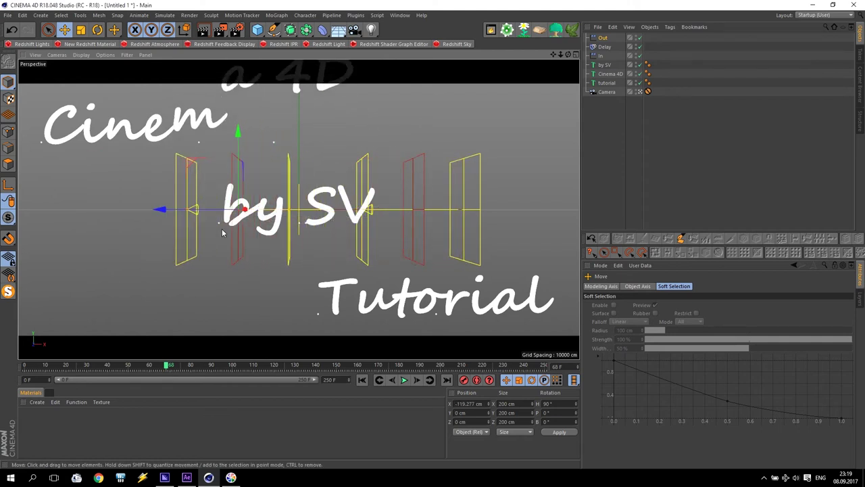
left_click(551, 78)
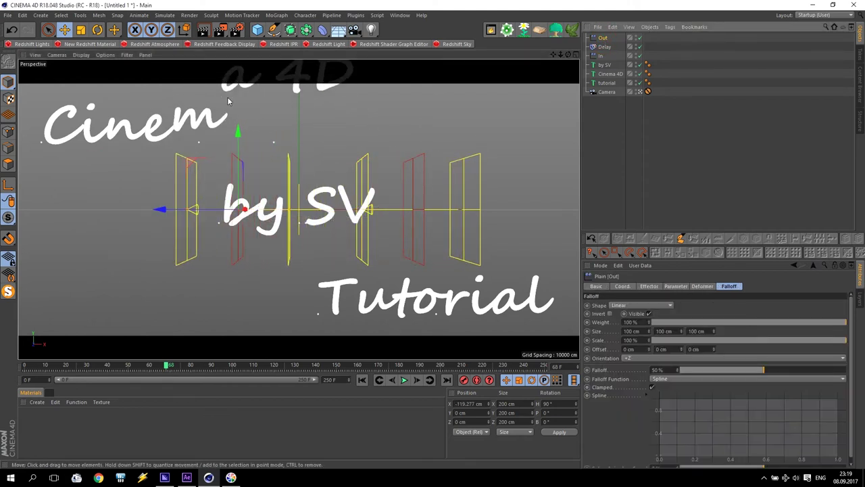
Set the Out effector's position offsets to 182 cm in X and -168 cm in Y
left_click(674, 286)
left_click_drag(644, 341, 644, 399)
mouse_move(643, 349)
left_mouse_down()
mouse_move(644, 334)
mouse_move(643, 364)
left_mouse_up()
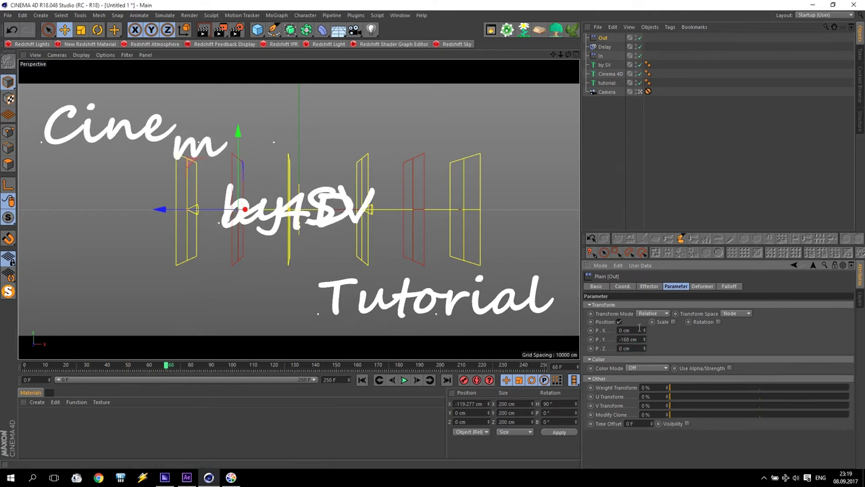
left_click_drag(644, 331, 644, 288)
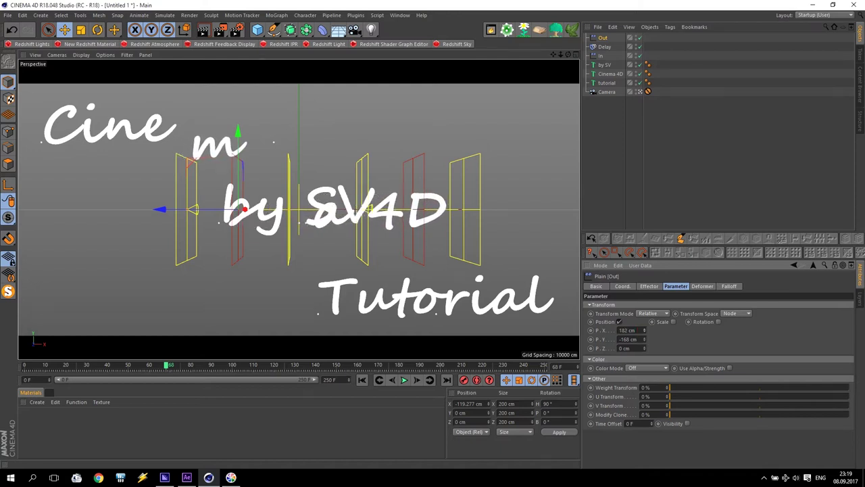
Enable a uniform scale of -1 on the Out effector and set its Y position offset to -203 cm
left_click(674, 321)
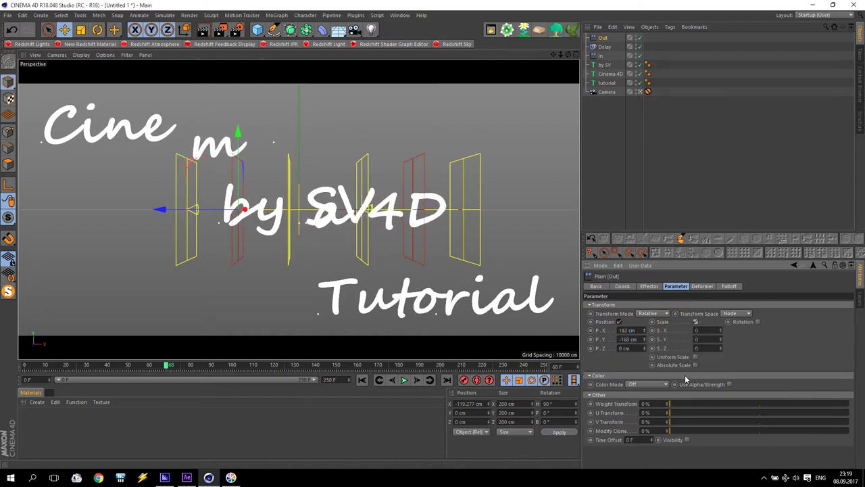
left_click(698, 356)
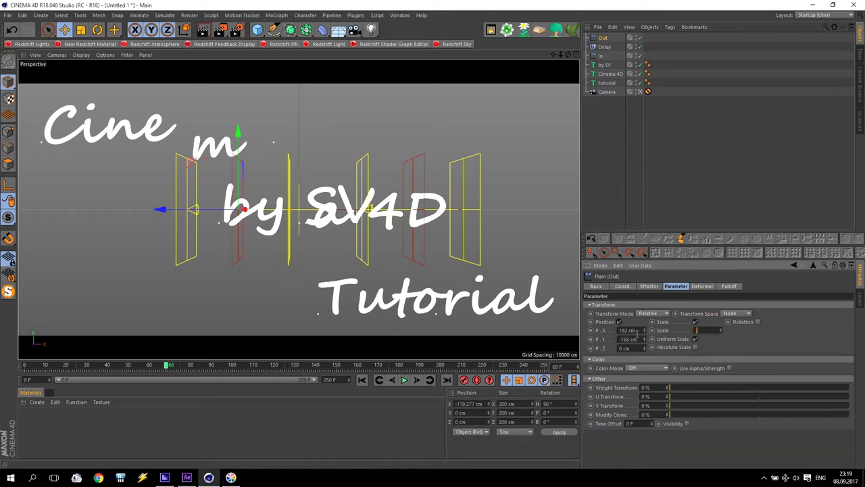
type("-1")
key("Return")
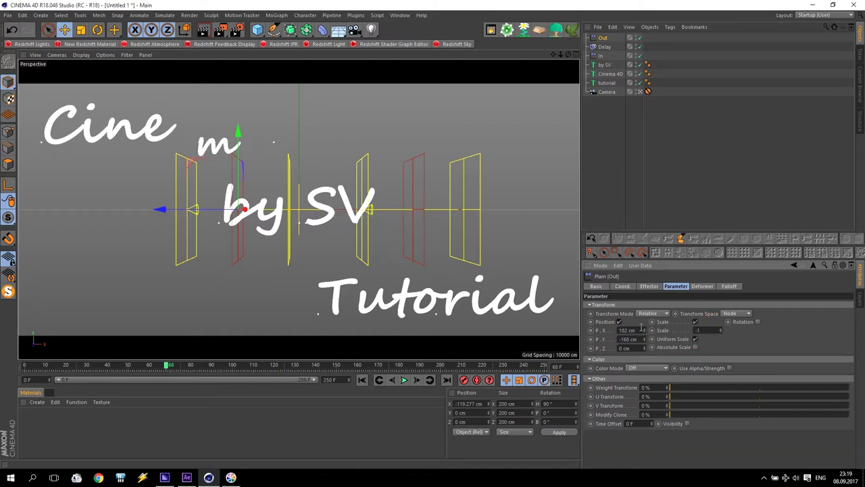
left_click_drag(645, 338, 646, 348)
Move the Out effector to about X 226 cm and keyframe its X position at frame 70
left_click_drag(159, 214, 335, 220)
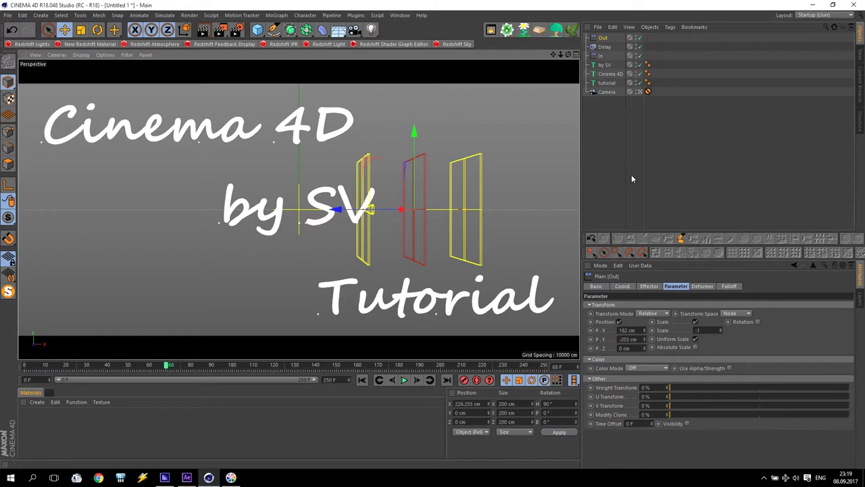
left_click(621, 286)
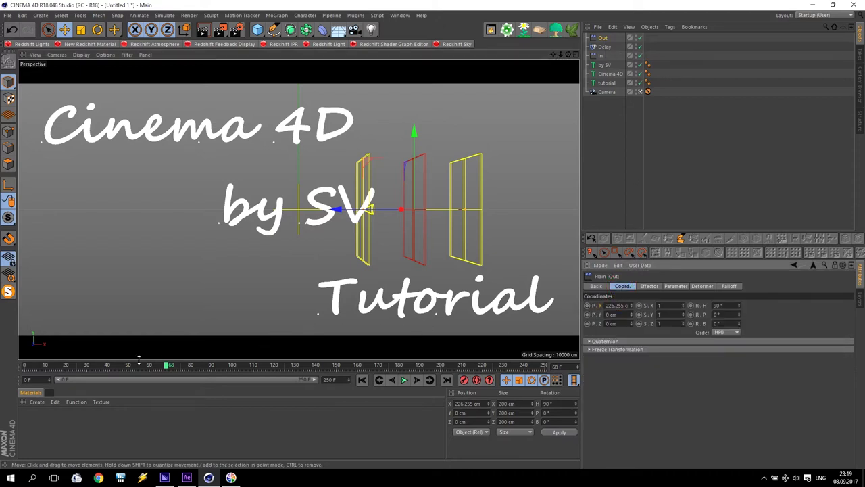
left_click(169, 365)
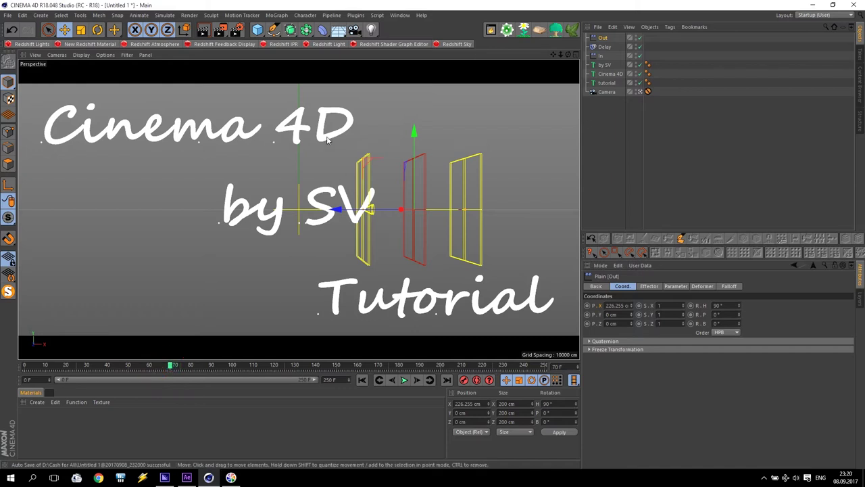
left_click(587, 305)
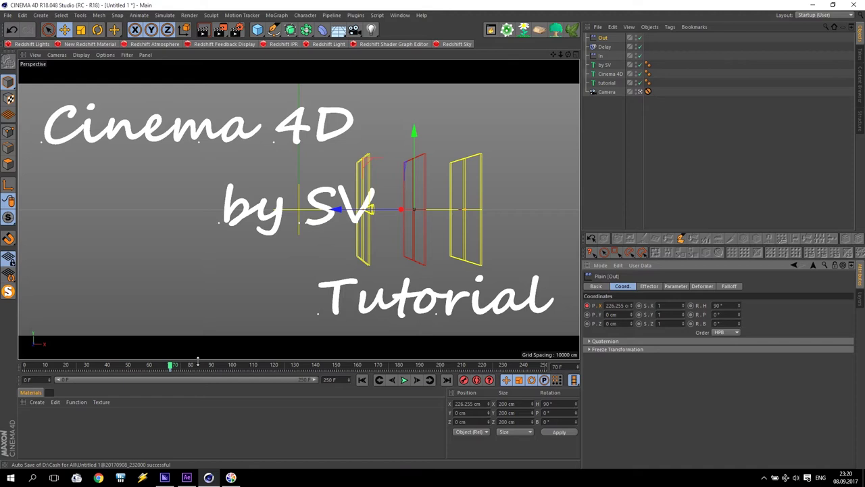
Go to frame 120, move the Out effector to about X -533 cm and keyframe its X position
left_click_drag(176, 369, 268, 380)
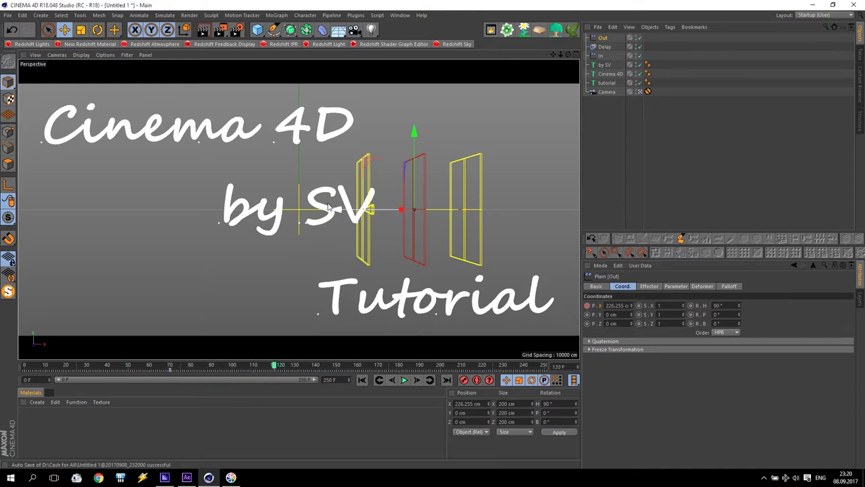
left_click_drag(334, 215, 205, 217)
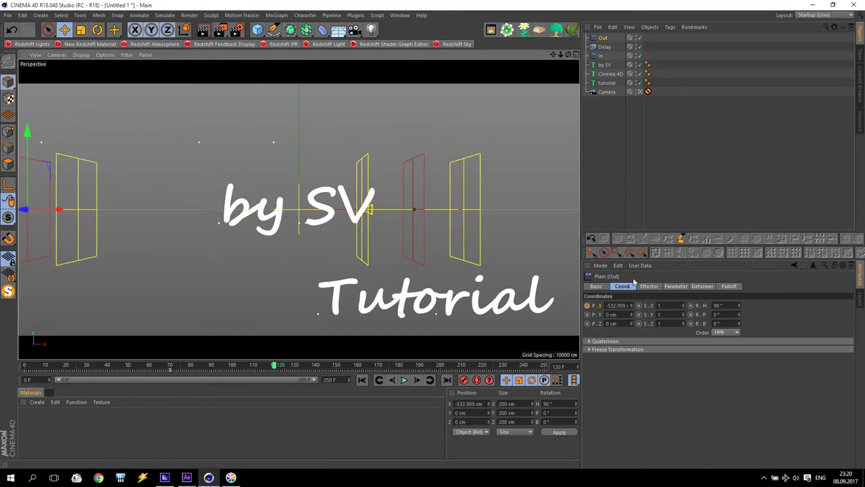
left_click(587, 305, "ctrl")
Play the animation from the first frame to examine the Cinema 4D text's movement, and stop it
left_click(361, 380)
left_click(404, 381)
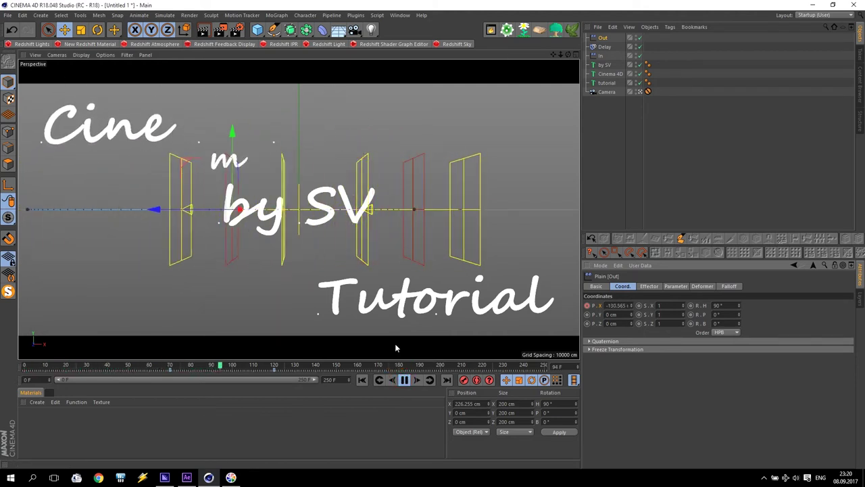
left_click(404, 380)
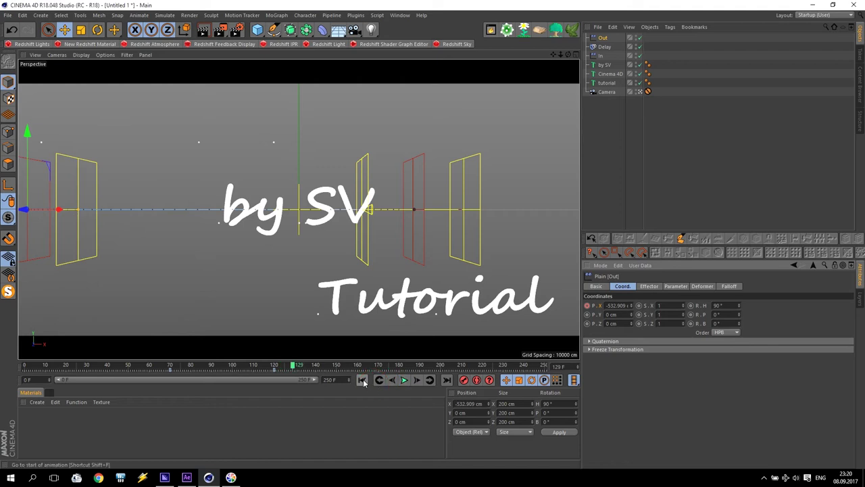
Play the animation from frame 34 and examine how the Cinema 4D letters move in and out
left_click_drag(294, 367, 96, 367)
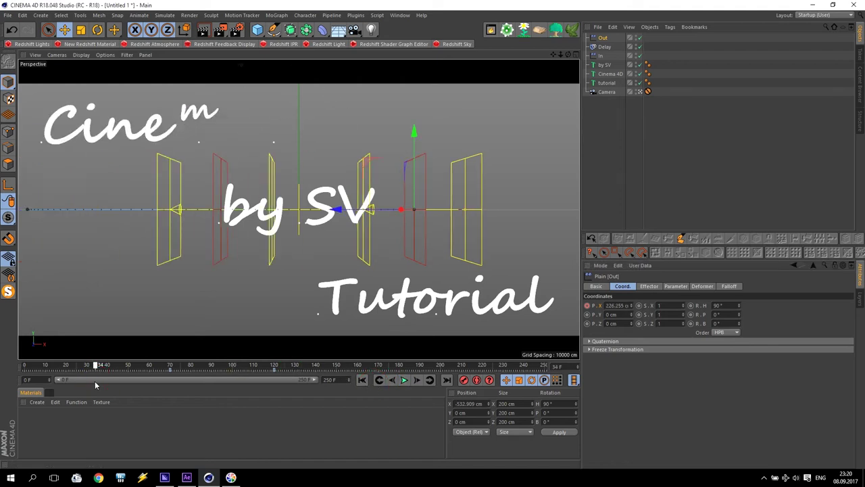
left_click(403, 380)
left_click(403, 379)
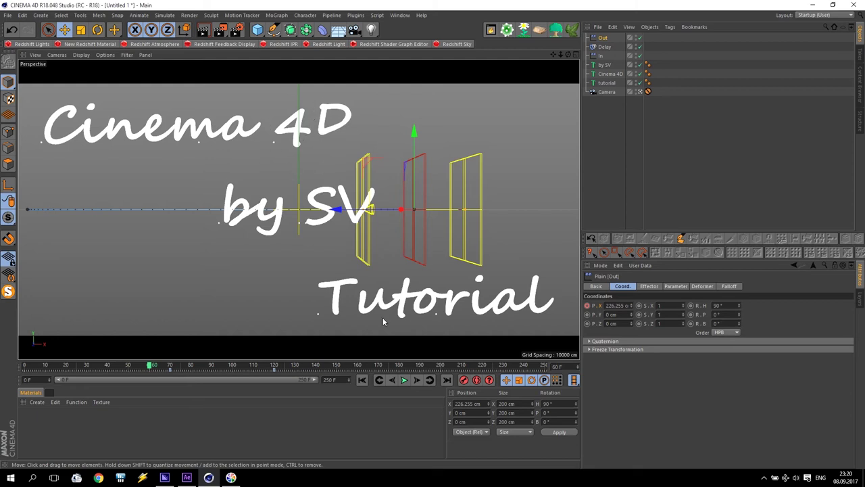
left_click(404, 379)
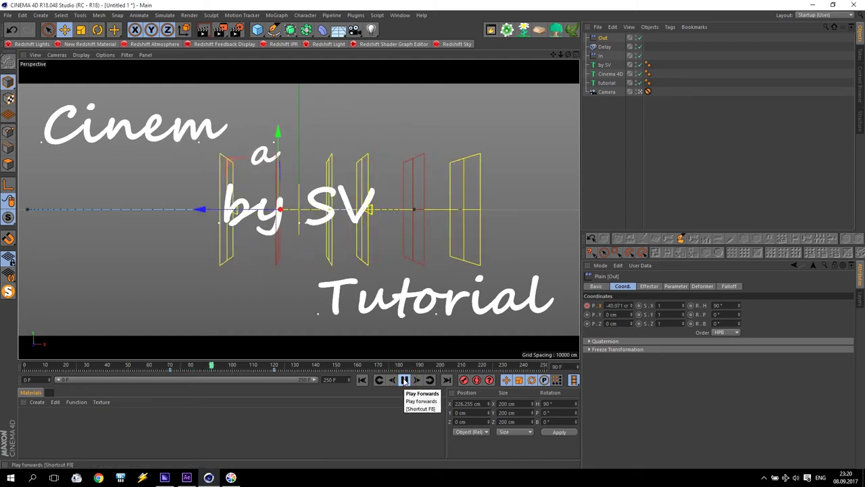
left_click(404, 380)
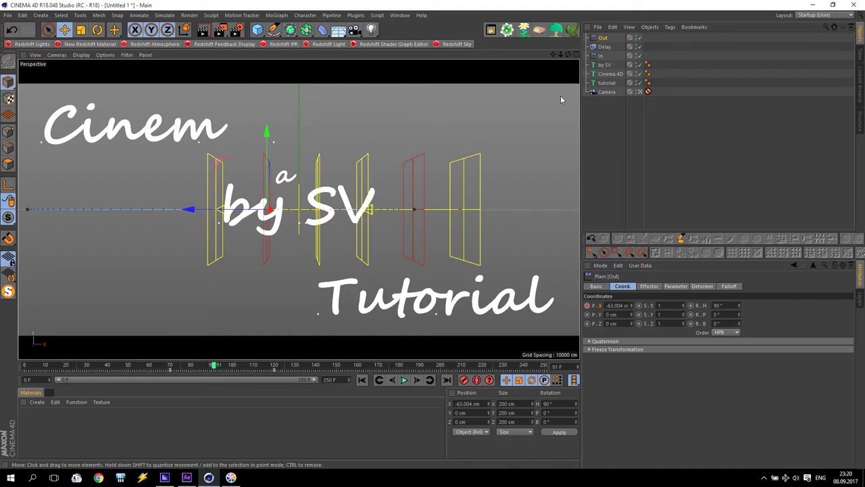
Reorder the letter effectors of the Cinema 4D text so that Delay comes after Out
left_click(609, 74)
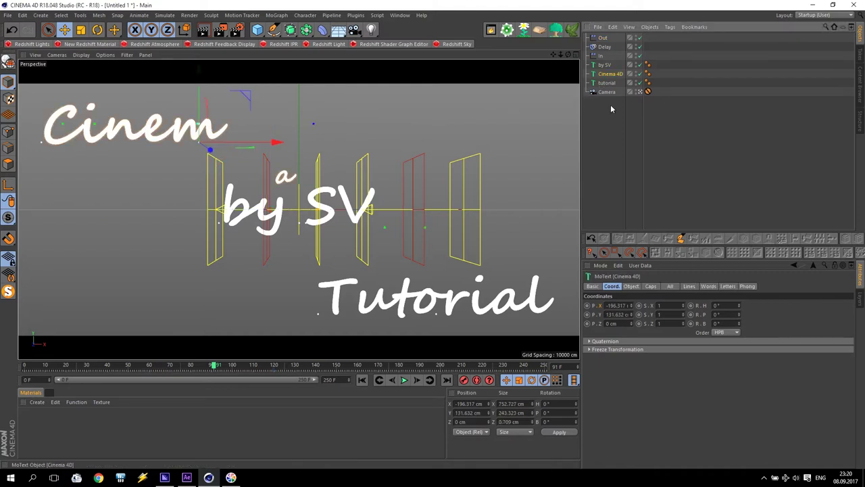
left_click(727, 286)
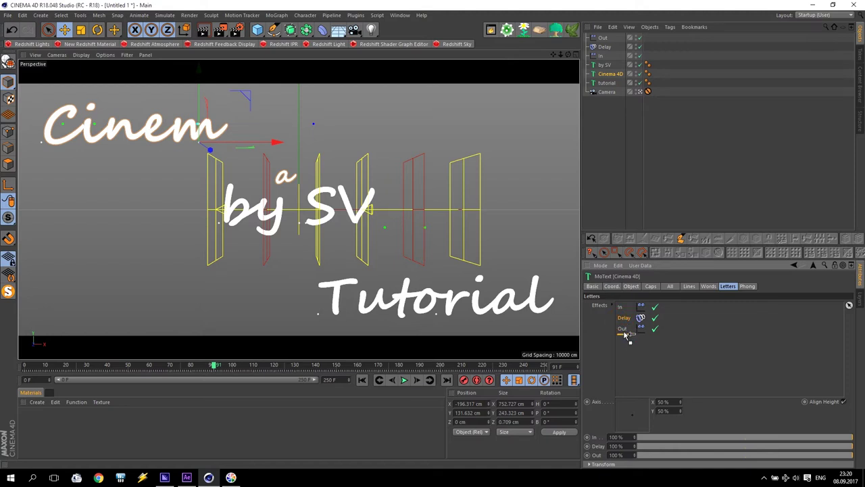
left_click_drag(625, 335, 625, 336)
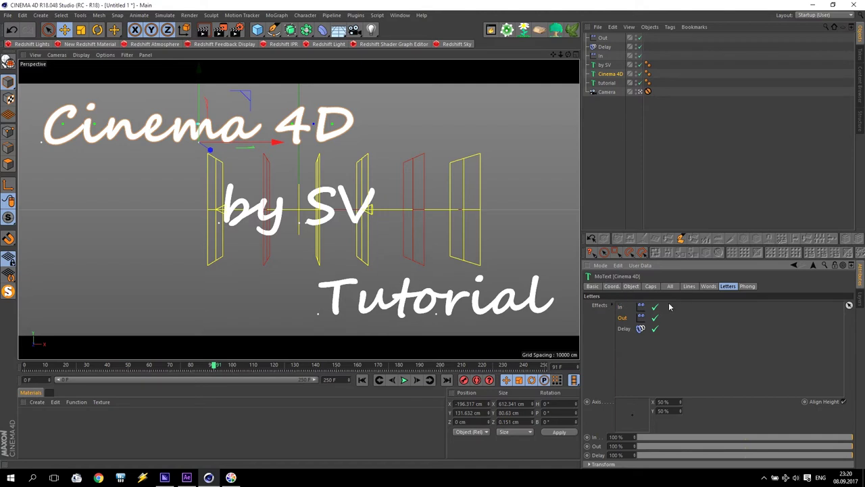
Play the animation from the first frame to check the delayed exit of the Cinema 4D letters, and return to frame 0
left_click(362, 379)
left_click(403, 379)
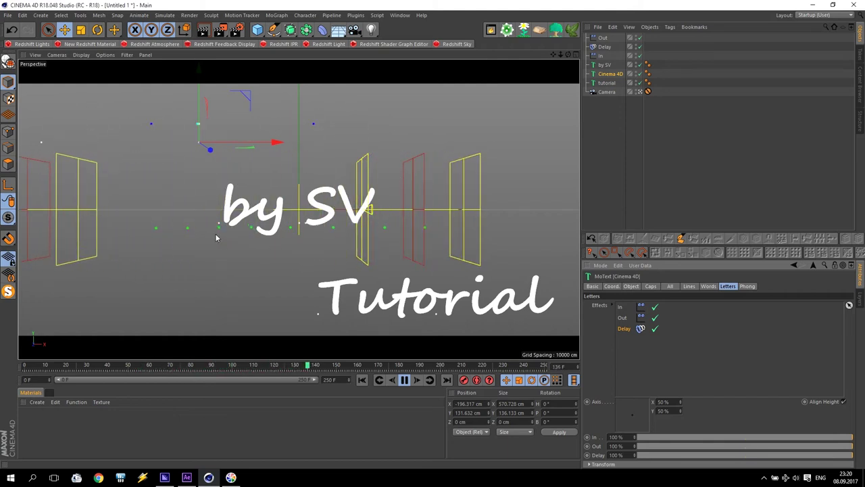
left_click(404, 380)
left_click(362, 380)
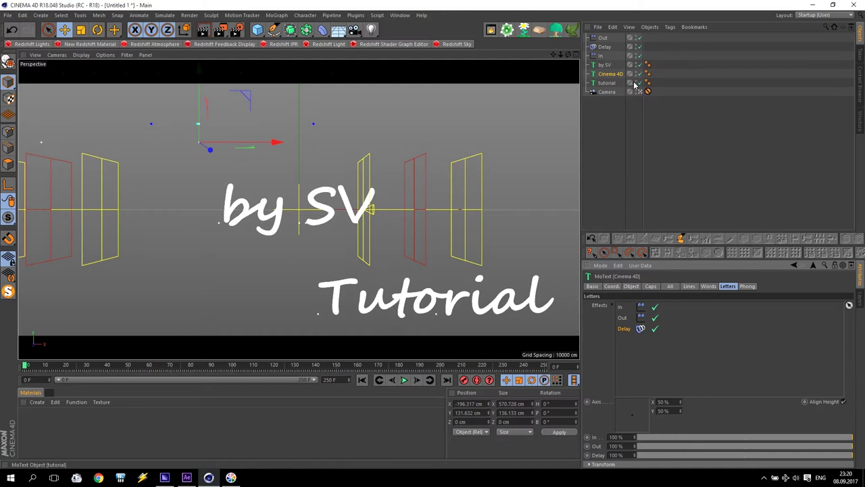
Group the Out and In effectors with the Cinema 4D text under a null named Cinema
left_click(602, 56, "ctrl")
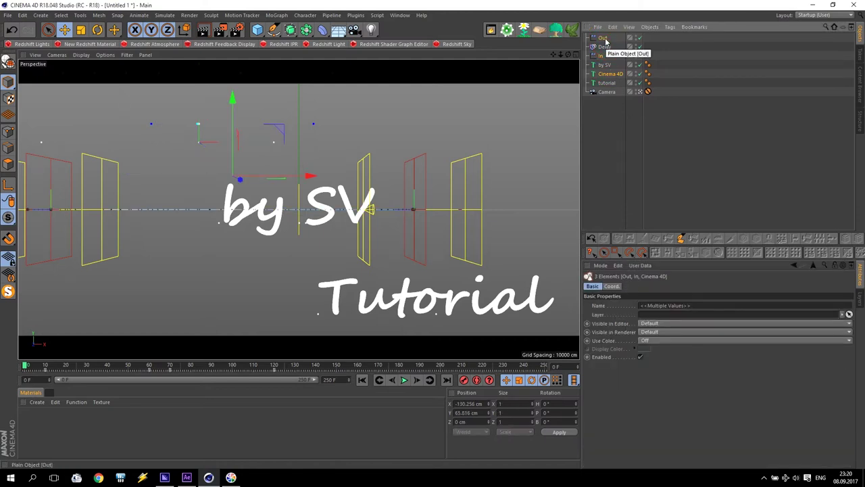
key("alt+g")
double_click(604, 38)
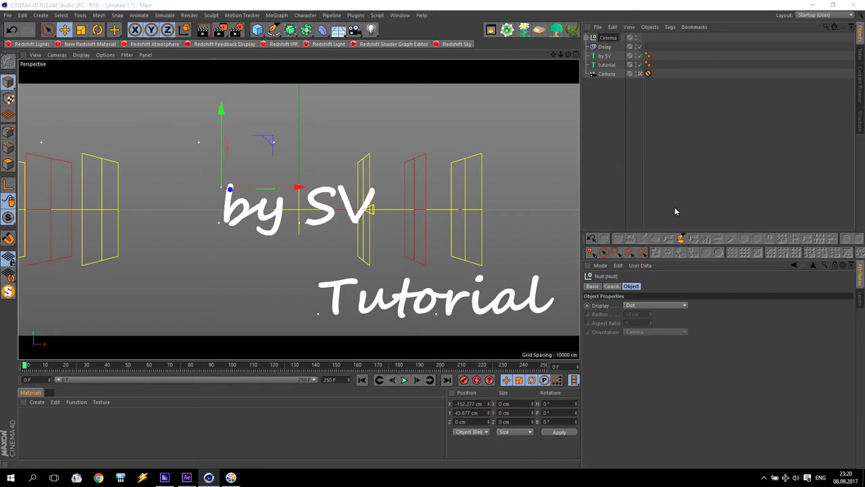
type("Cinema")
key("Return")
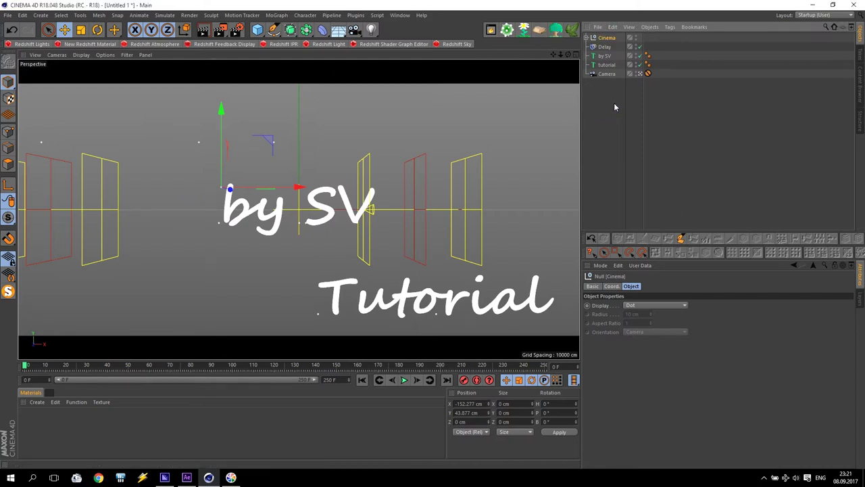
Add a Plain effector to the tutorial text and name it In
left_click(607, 66)
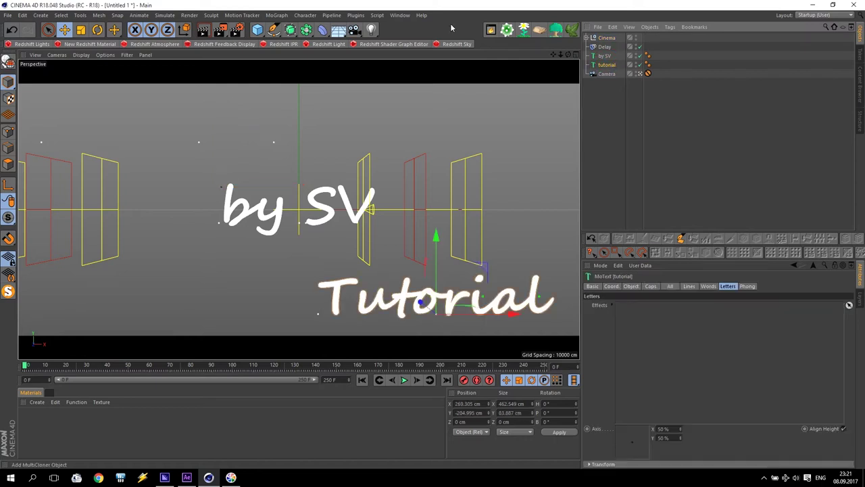
left_click(277, 15)
mouse_move(311, 28)
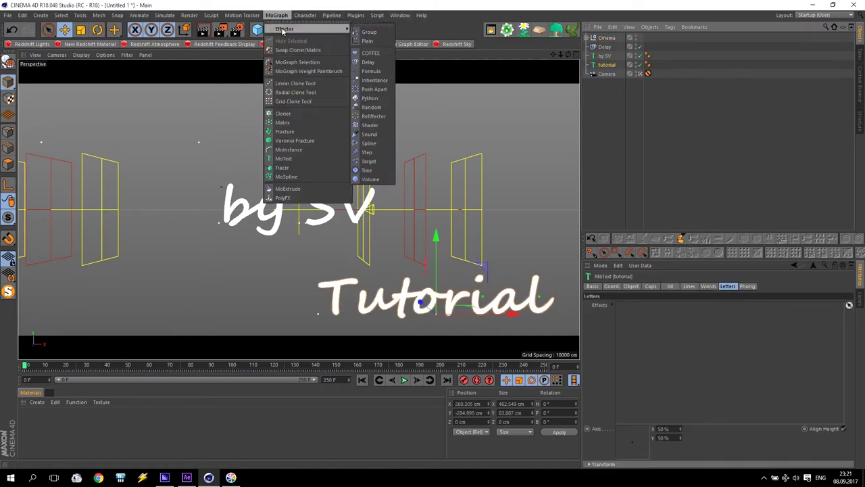
left_click(369, 42)
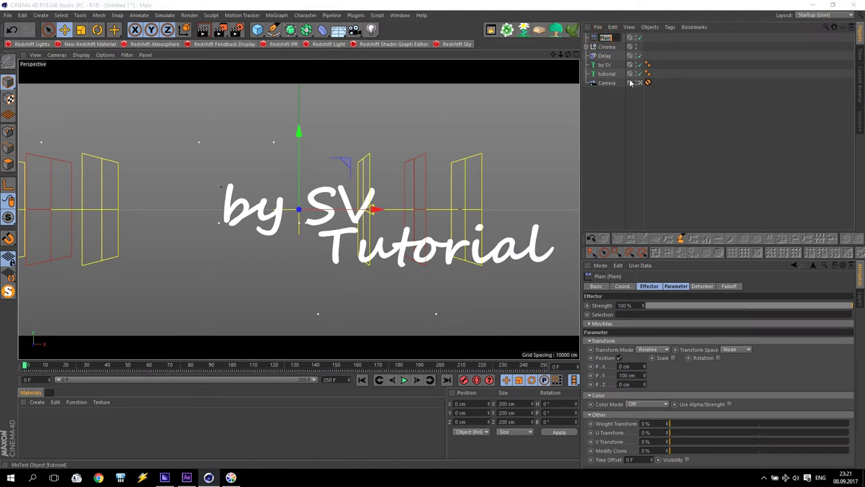
type("In")
key("Return")
Hide the Out and In effectors inside the Cinema group from the viewport and collapse the group
left_click(586, 47)
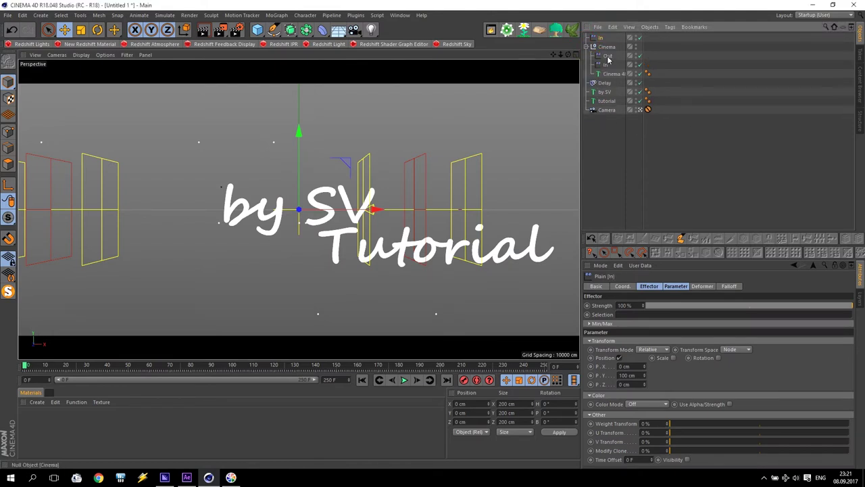
left_click(636, 56)
left_click(636, 65)
left_click(586, 47)
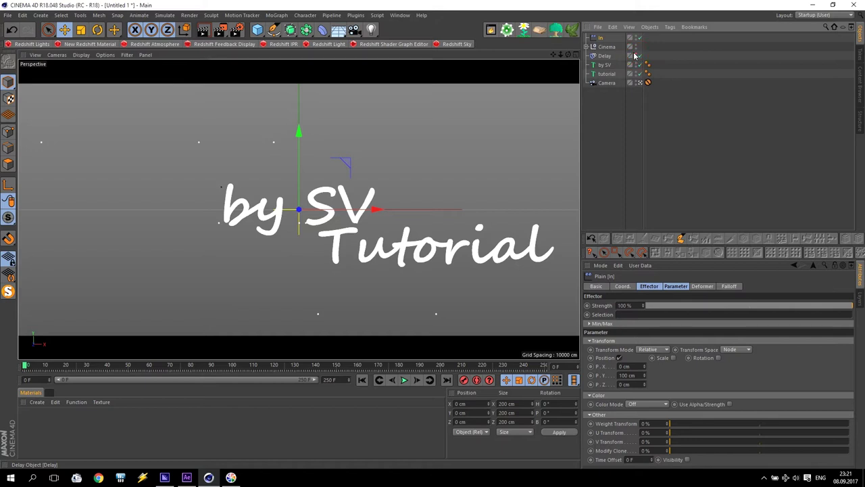
Set the falloff shape of the tutorial text's In effector to Linear
left_click(600, 40)
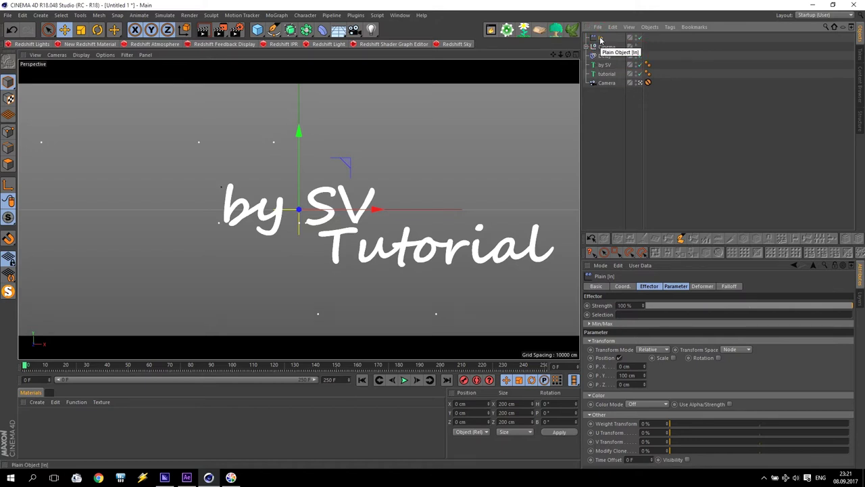
left_click(731, 288)
left_click(644, 305)
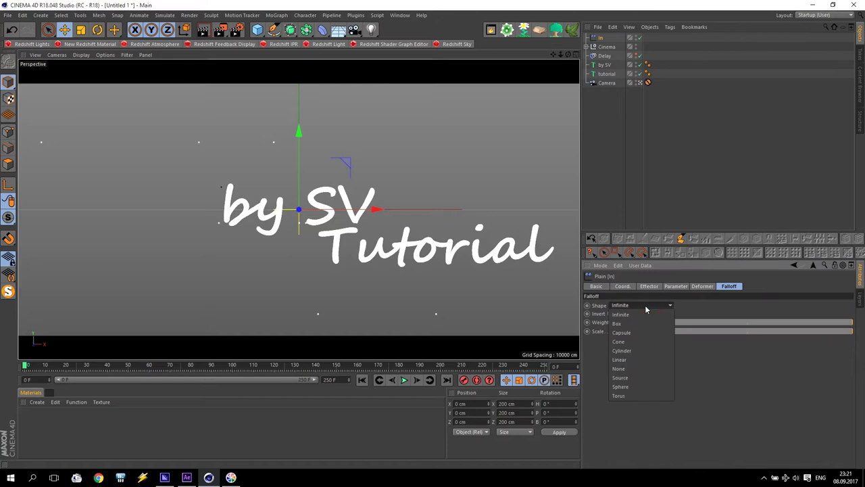
left_click(637, 359)
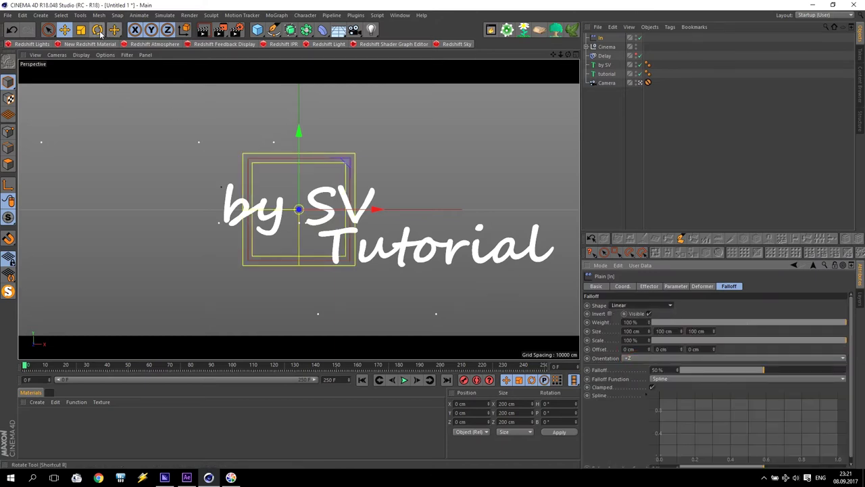
Rotate the new In effector to a heading of 90° and move it to about X -74 cm
left_click(97, 30)
left_click_drag(324, 210, 383, 221)
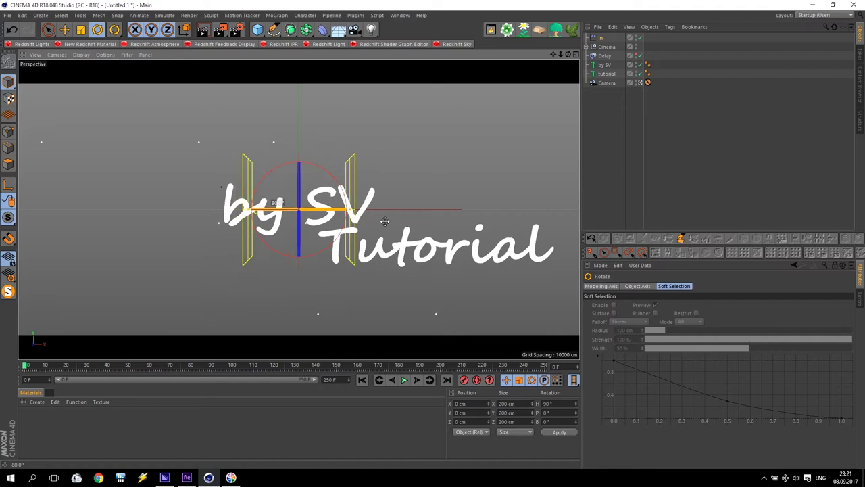
left_click(64, 29)
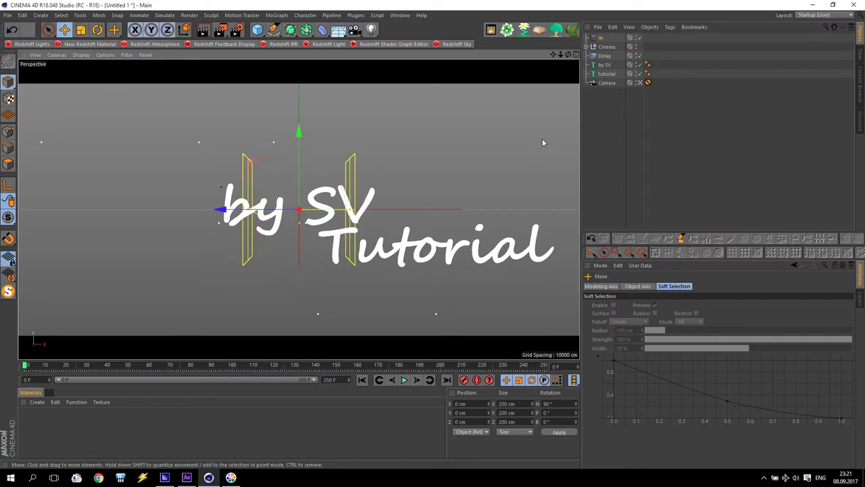
left_click_drag(331, 205, 199, 229)
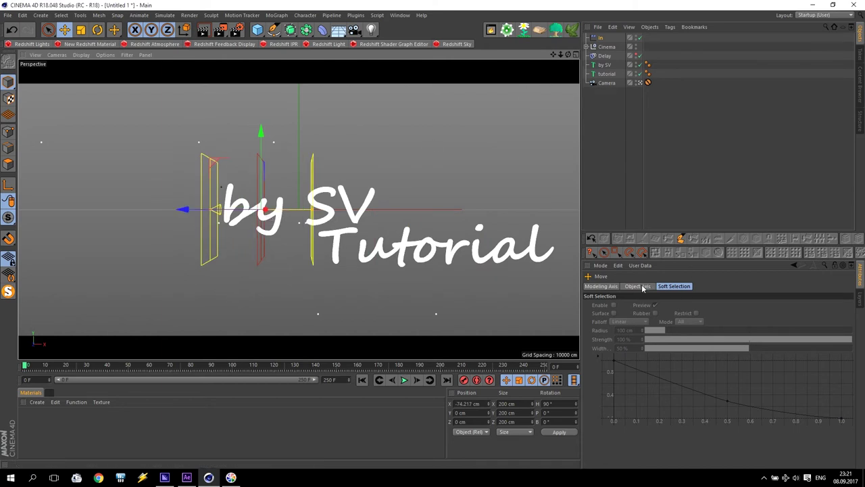
Set the new In effector's position offset to X -280 cm and Y 175 cm, with a uniform scale of -1
left_click(601, 38)
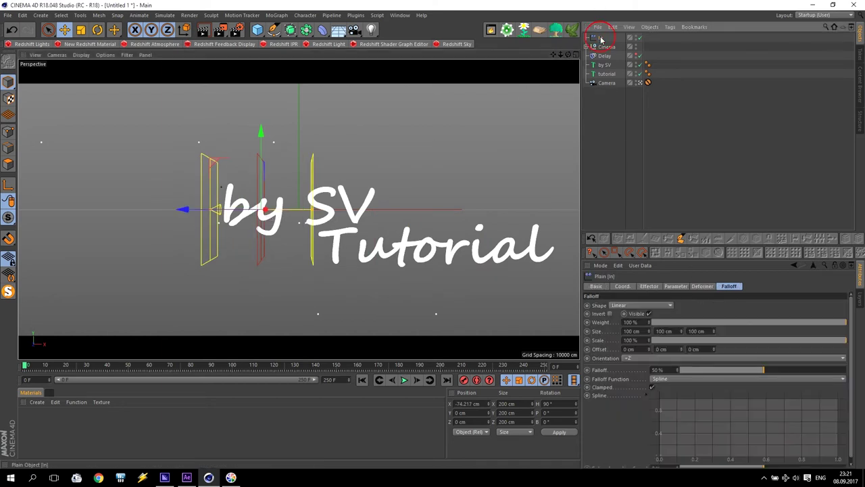
left_click(675, 286)
mouse_move(645, 341)
left_mouse_down()
mouse_move(645, 317)
mouse_move(644, 353)
mouse_move(645, 334)
left_mouse_up()
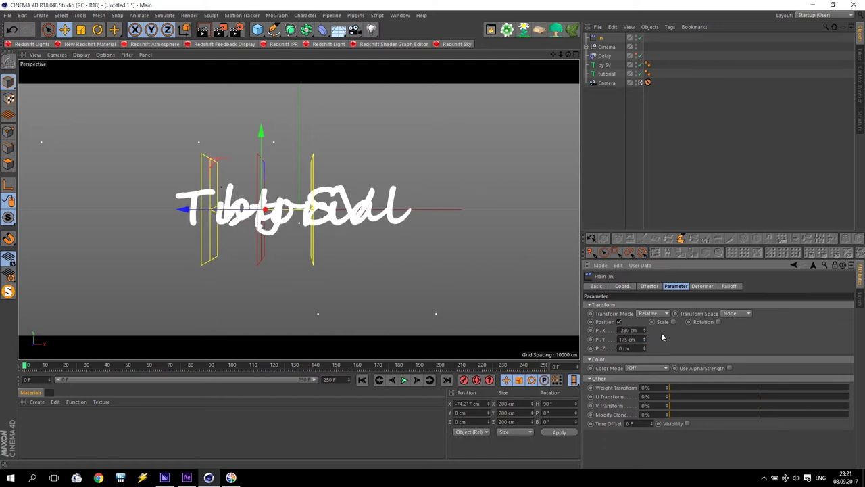
left_click(673, 322)
left_click(695, 357)
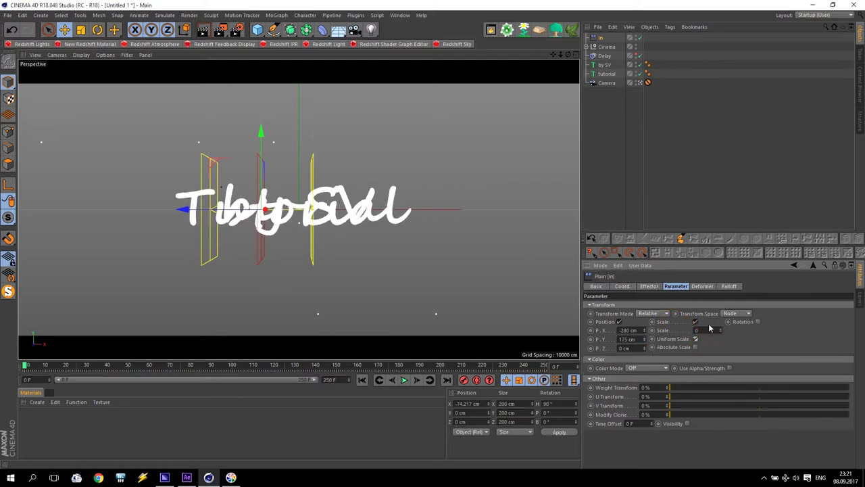
type("1")
key("Return")
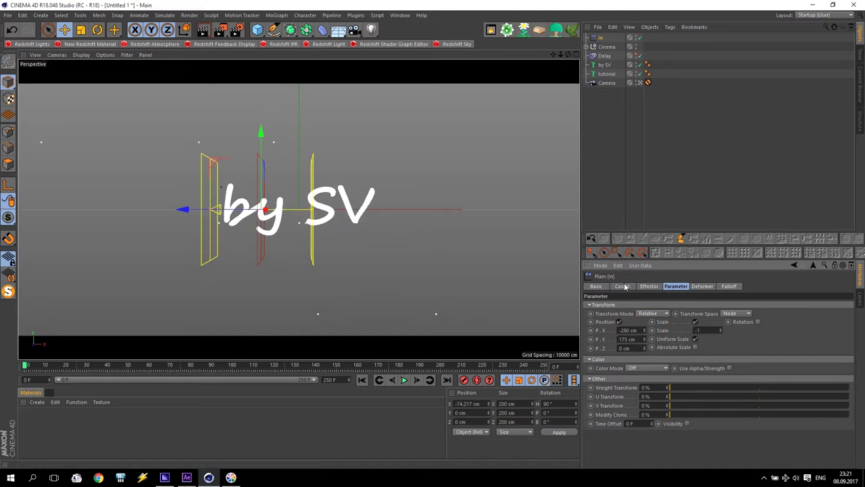
Keyframe the new In effector's X position at frame 90, and again at about 629 cm at frame 140
left_click(211, 365)
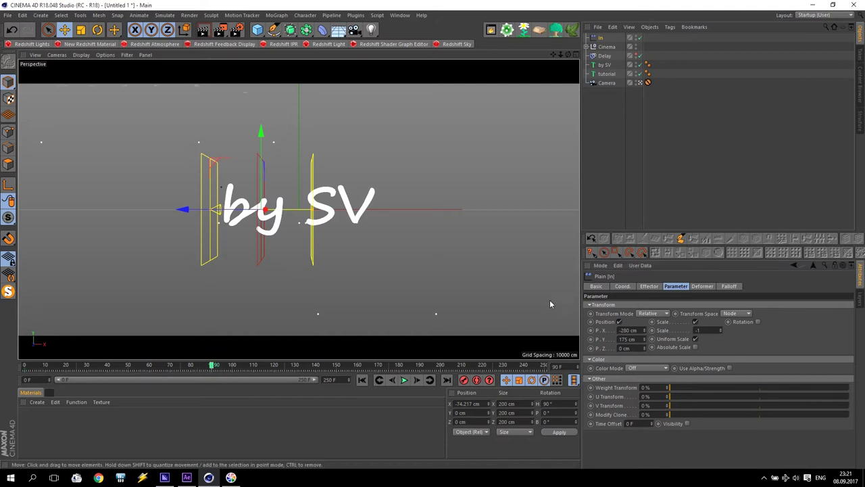
left_click(627, 286)
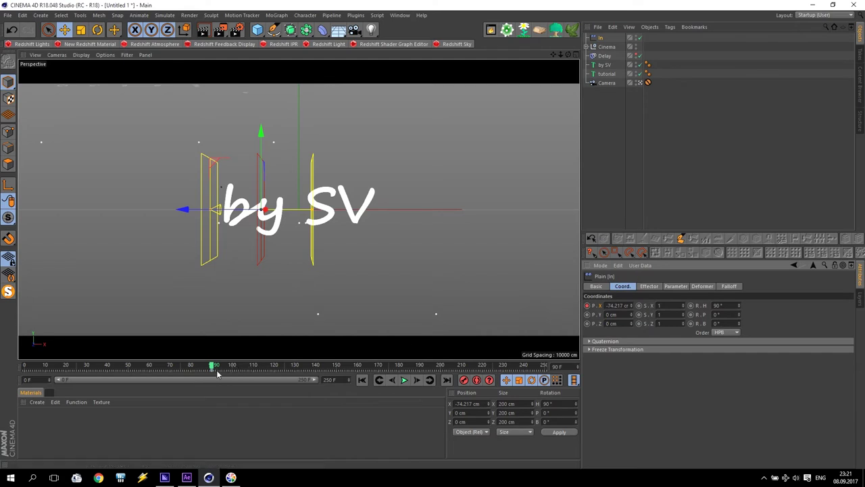
left_click_drag(212, 366, 297, 371)
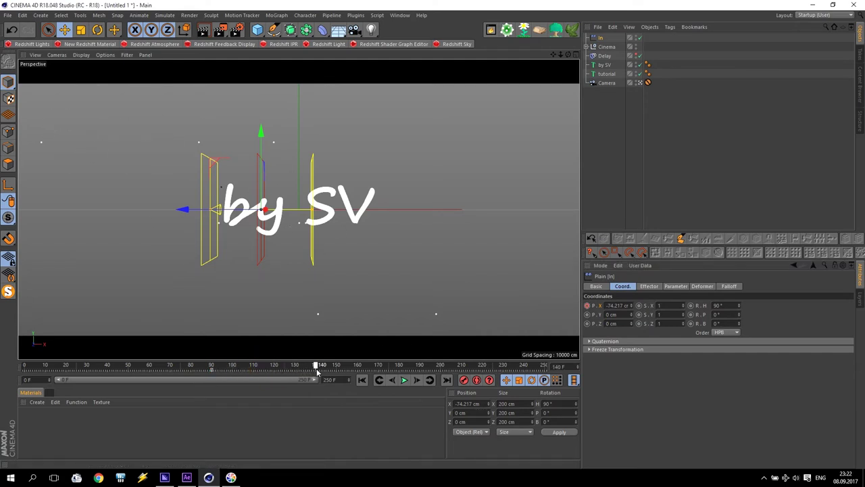
left_click(186, 211)
left_click_drag(185, 212, 549, 250)
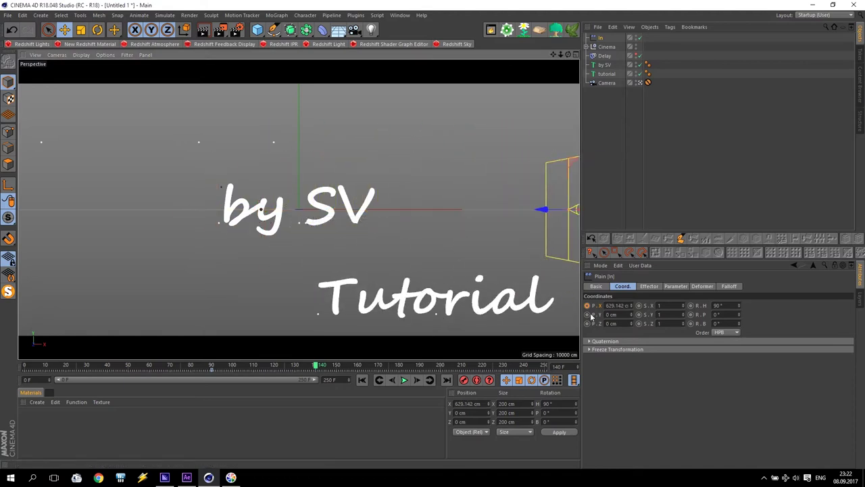
left_click(586, 306)
Go to frame 150, move the In effector to about X 635 cm and keyframe its X position
left_click_drag(316, 367, 335, 368)
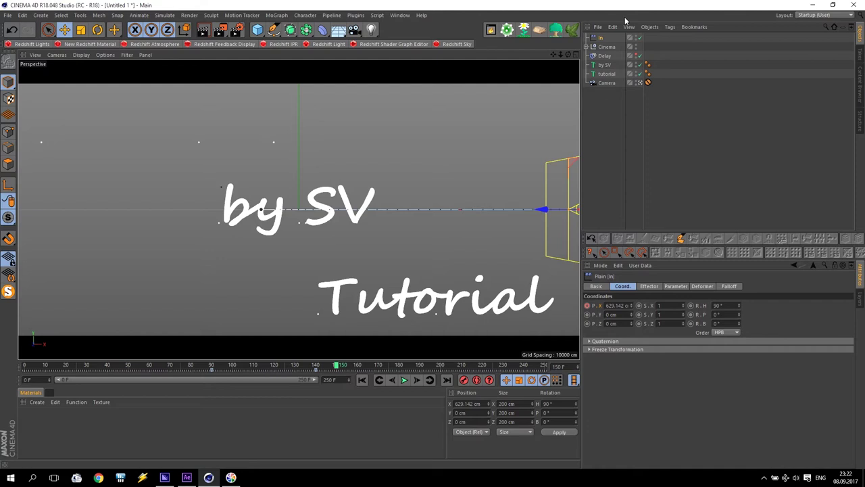
mouse_move(544, 212)
left_mouse_down()
mouse_move(180, 217)
mouse_move(550, 219)
left_mouse_up()
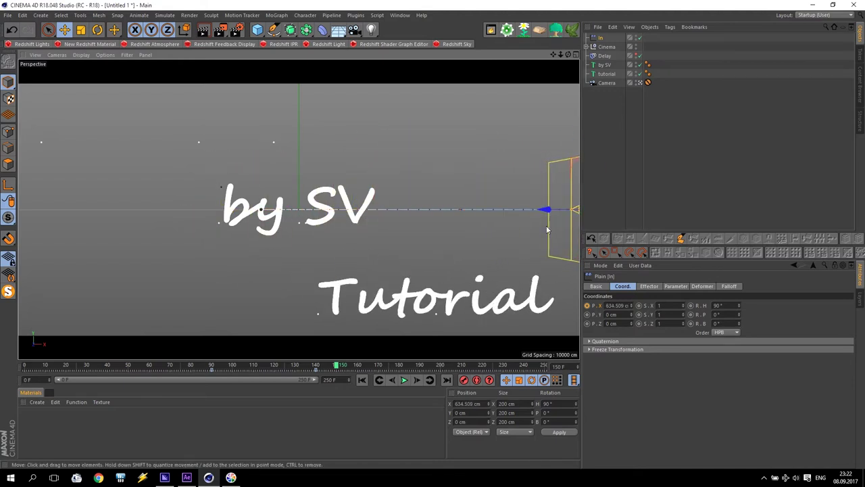
left_click(586, 306)
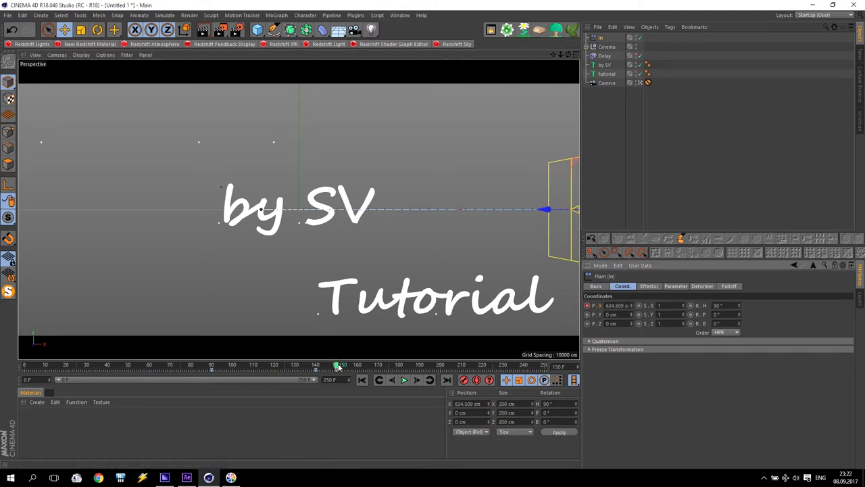
Move the In effector to about X 9 cm at frame 200, keyframe its X position and play back the animation
left_click_drag(337, 365, 433, 372)
left_click(442, 368)
left_click_drag(546, 209, 231, 210)
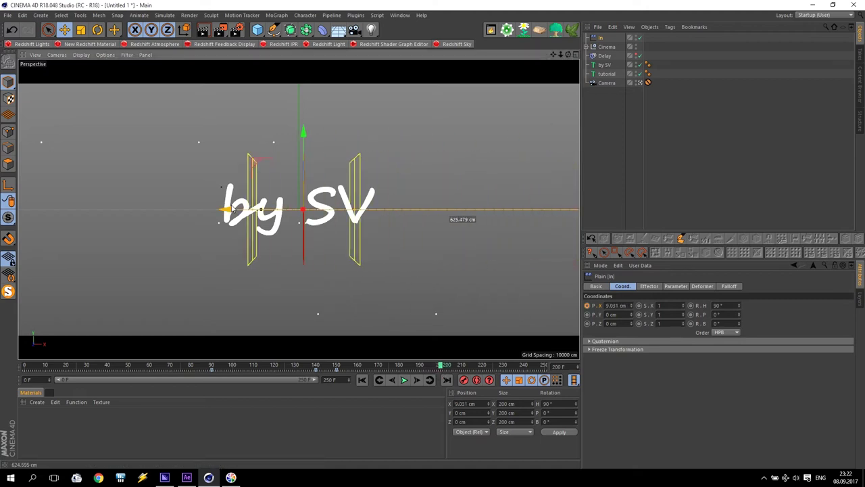
left_click(587, 305)
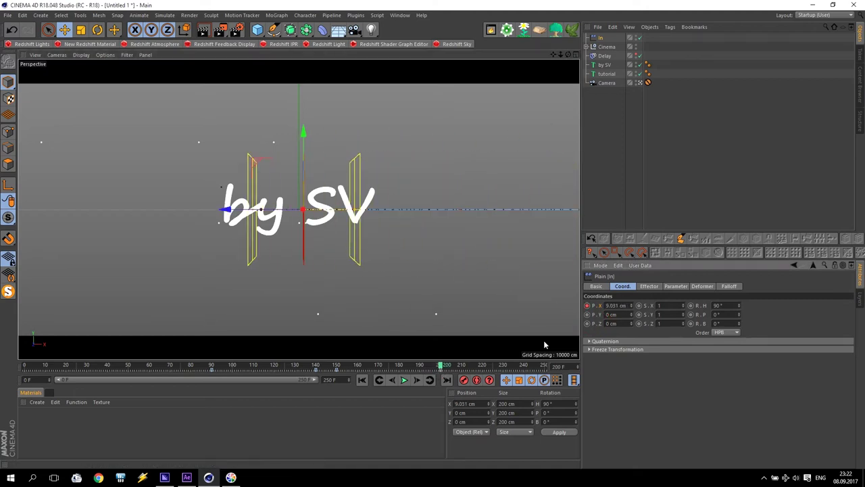
left_click(361, 380)
left_click(404, 380)
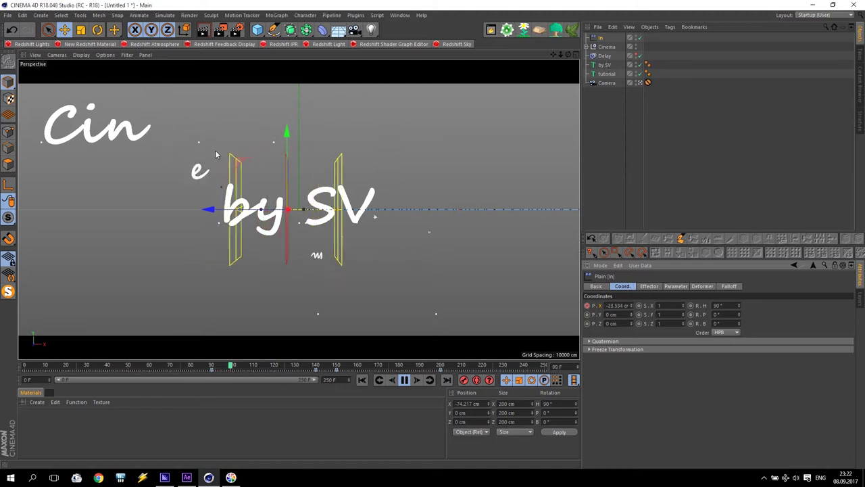
left_click(404, 380)
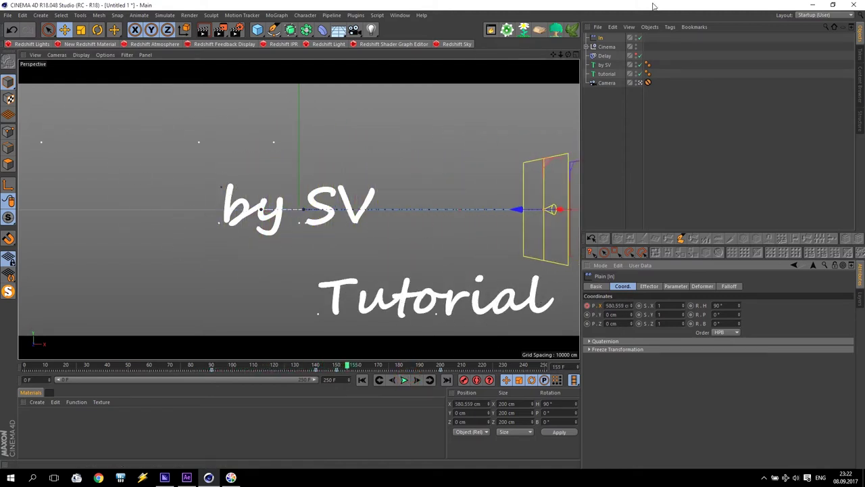
Add the Delay effector to the letter effects of the tutorial text and play the animation from the start
left_click(606, 74)
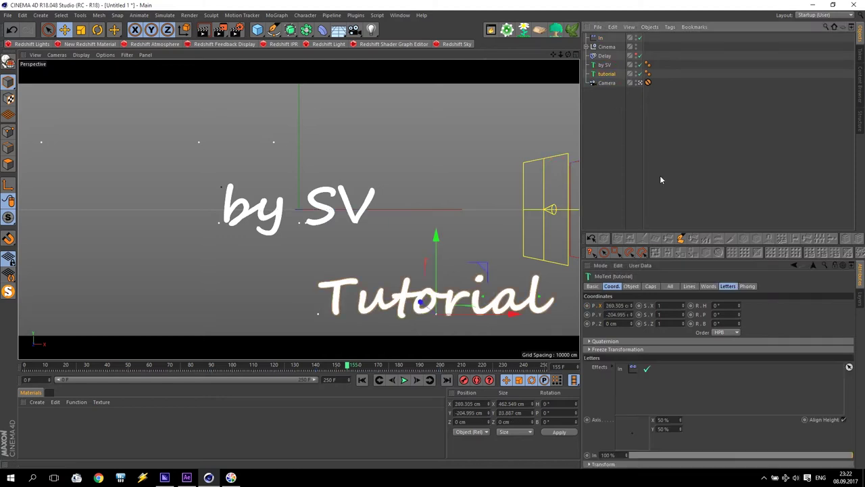
left_click(728, 286)
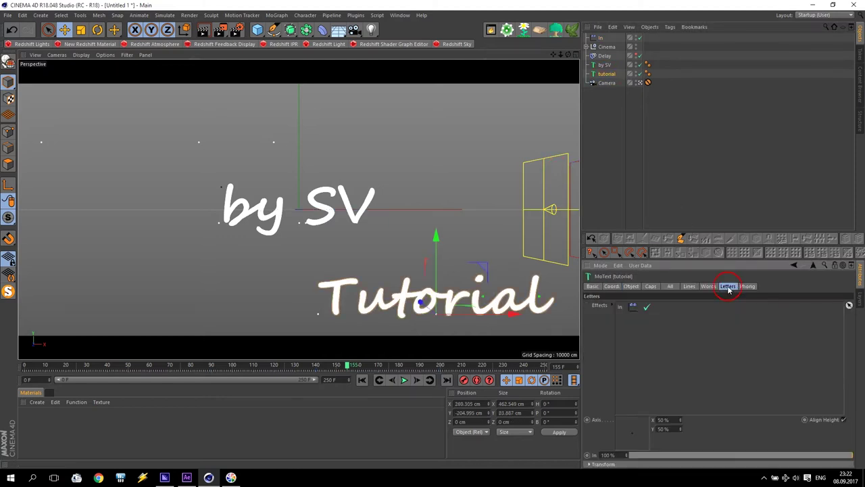
left_click(604, 56)
left_click_drag(743, 133, 624, 324)
left_click(361, 380)
left_click(404, 379)
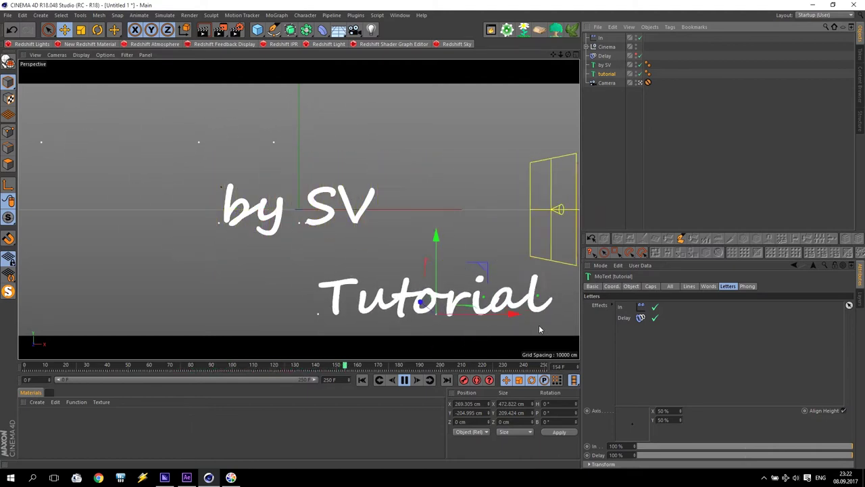
left_click(408, 380)
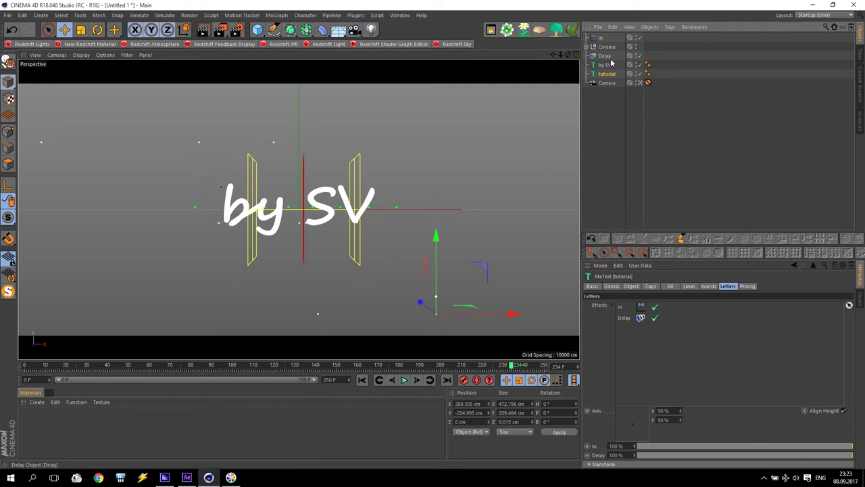
Hide the In effector in the viewport, group it with the tutorial text and name the group Tutor
left_click(636, 37)
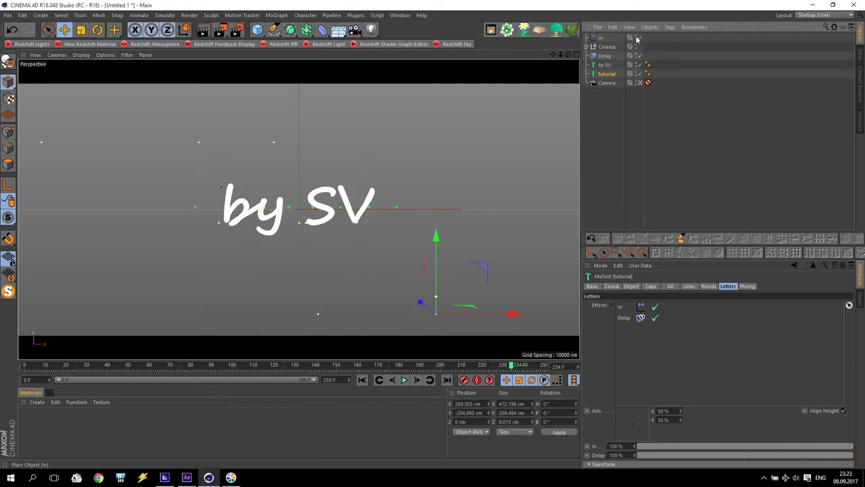
left_click(601, 37)
left_click(606, 73, "ctrl")
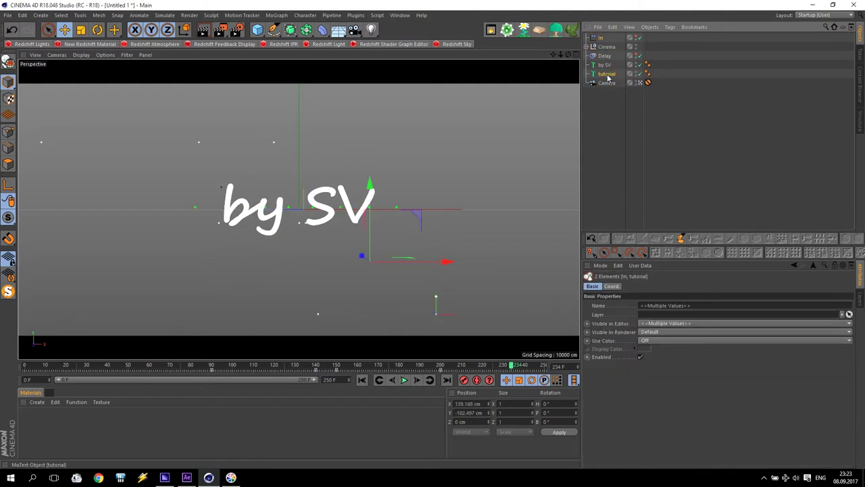
key("alt+g")
double_click(604, 38)
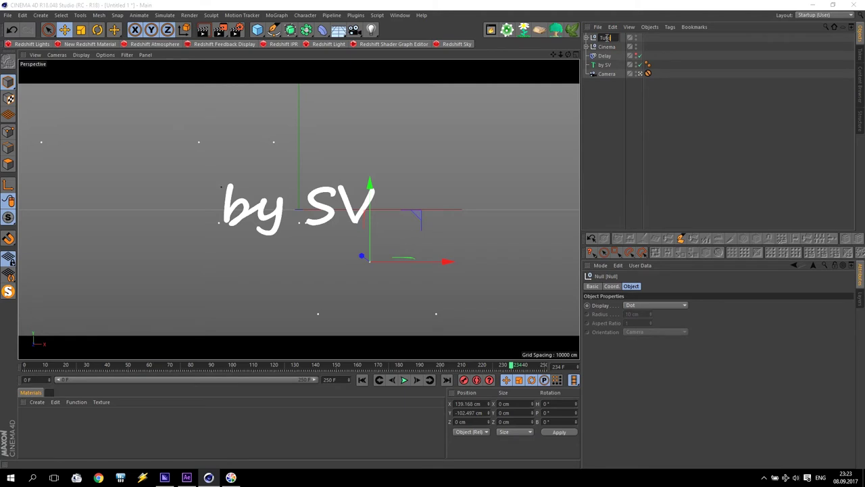
type("Tutor")
left_click(599, 85)
Add a Plain effector to the by SV text
left_click(604, 65)
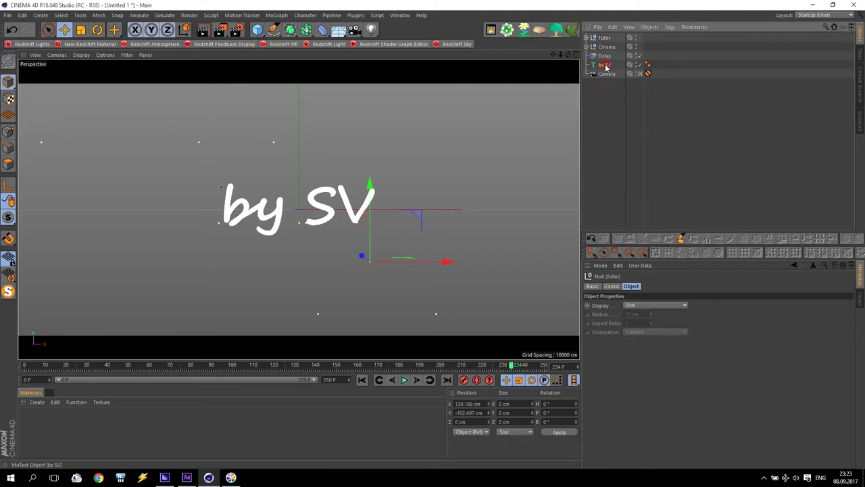
left_click(276, 15)
left_click(305, 15)
mouse_move(280, 15)
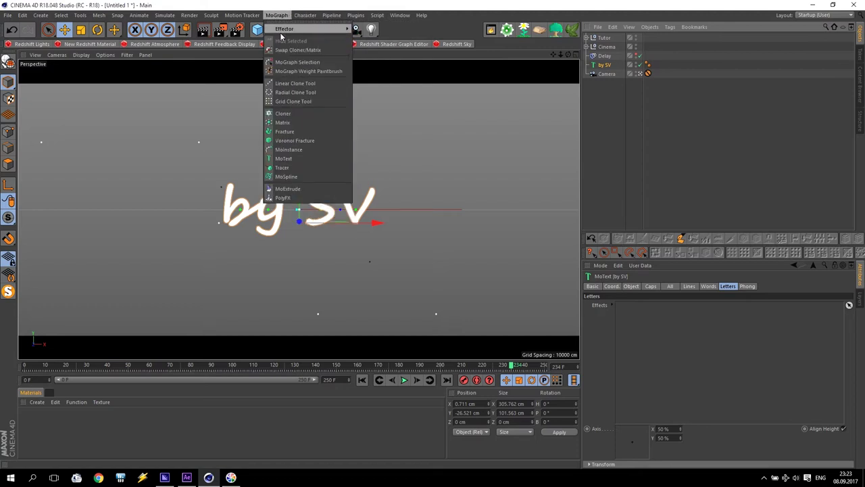
mouse_move(308, 32)
left_click(368, 40)
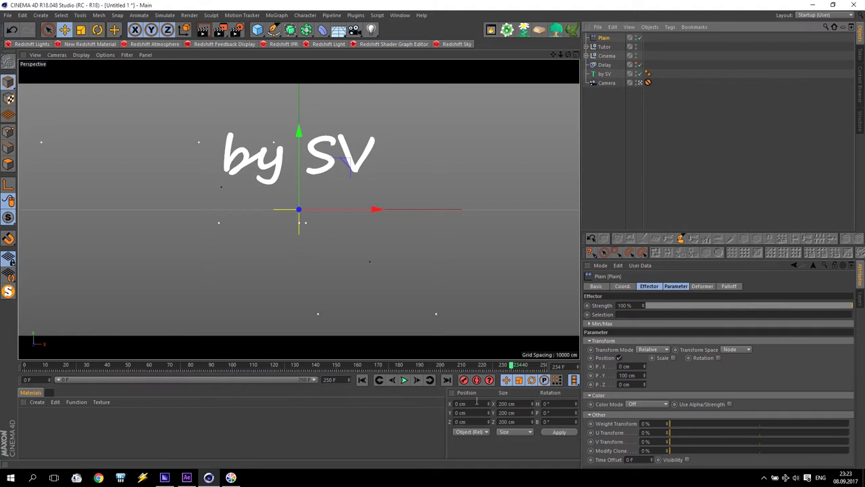
Go to frame 170 and set the new Plain effector's falloff shape to Linear
left_click(378, 366)
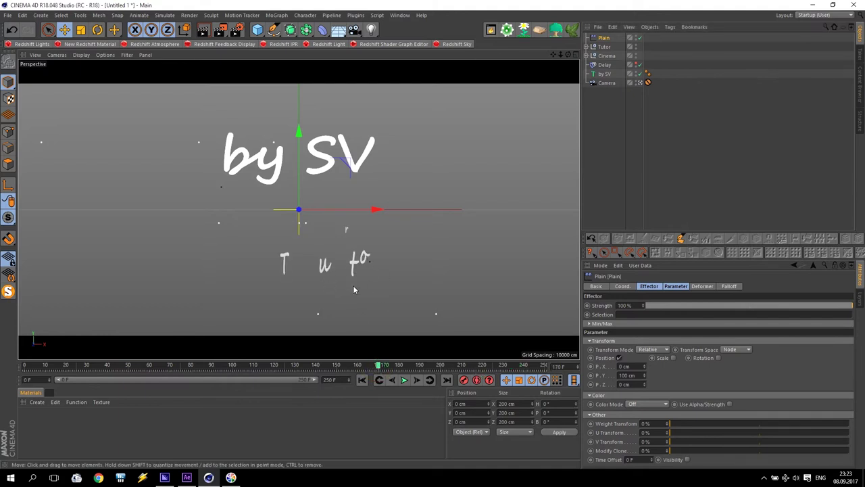
left_click(636, 287)
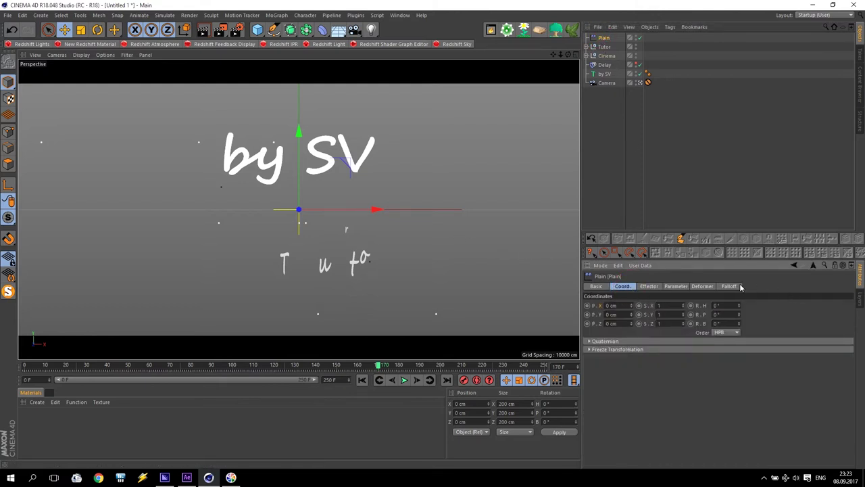
left_click(730, 286)
left_click(655, 305)
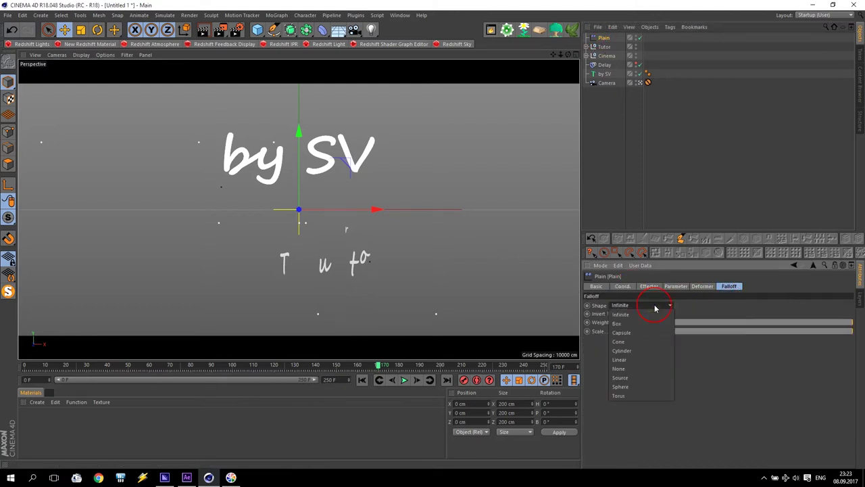
left_click(636, 360)
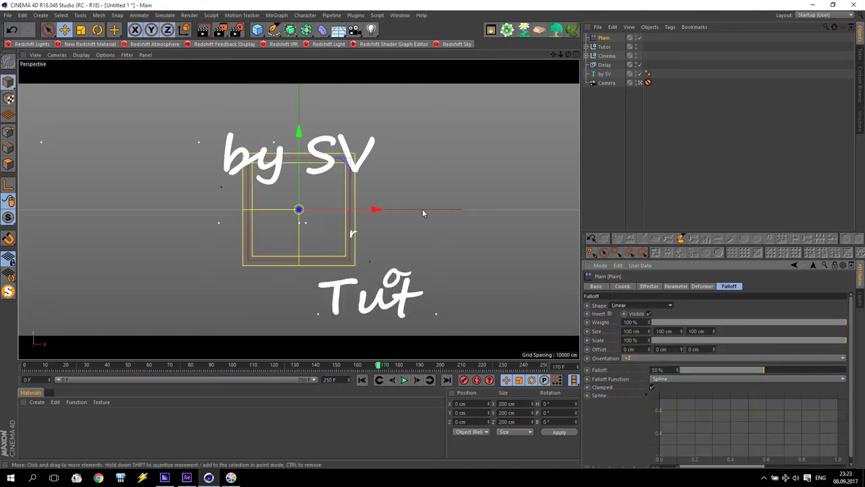
Rotate the Plain effector to a heading of 90° and move it to about X -284 cm
left_click(97, 29)
left_click_drag(265, 209, 379, 217)
left_click(64, 29)
left_click_drag(249, 210, 77, 210)
key("ctrl+z")
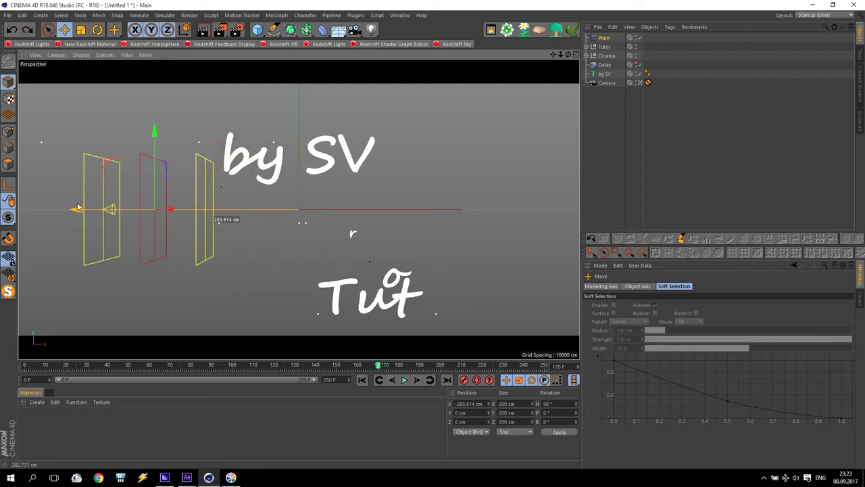
Reset the Plain effector's Y offset to 0 cm, disable its position effect and enable a uniform scale of -1
left_click(603, 37)
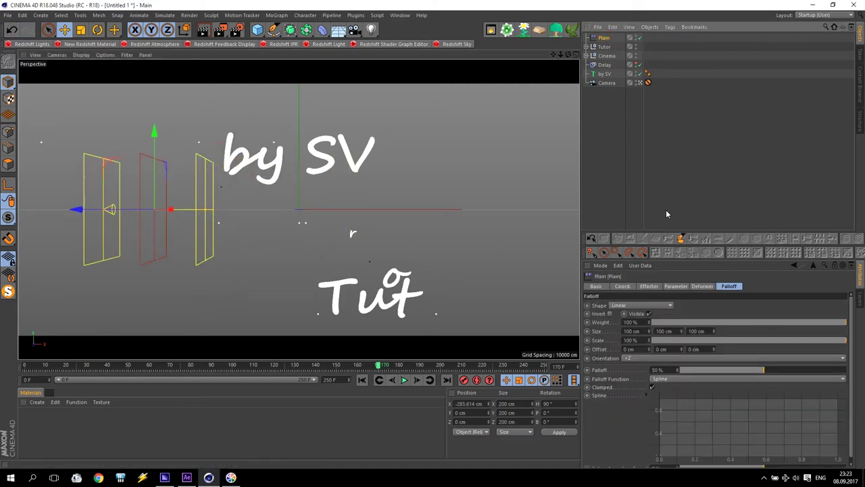
left_click(674, 286)
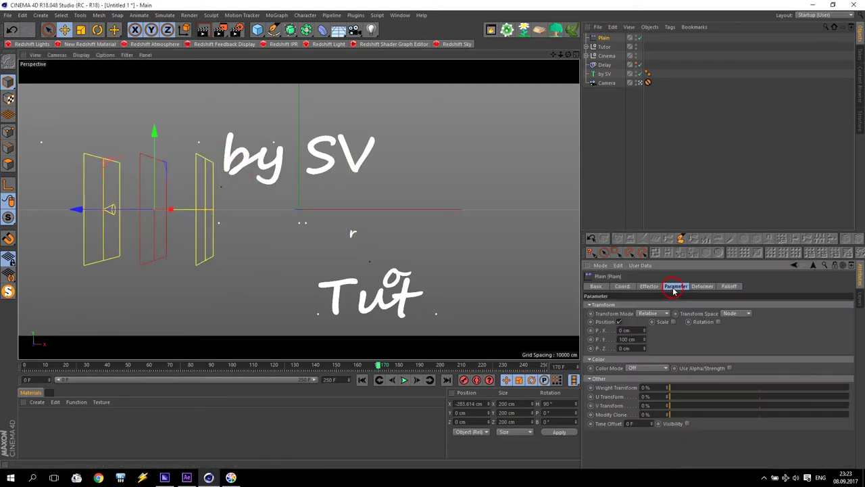
right_click(643, 339)
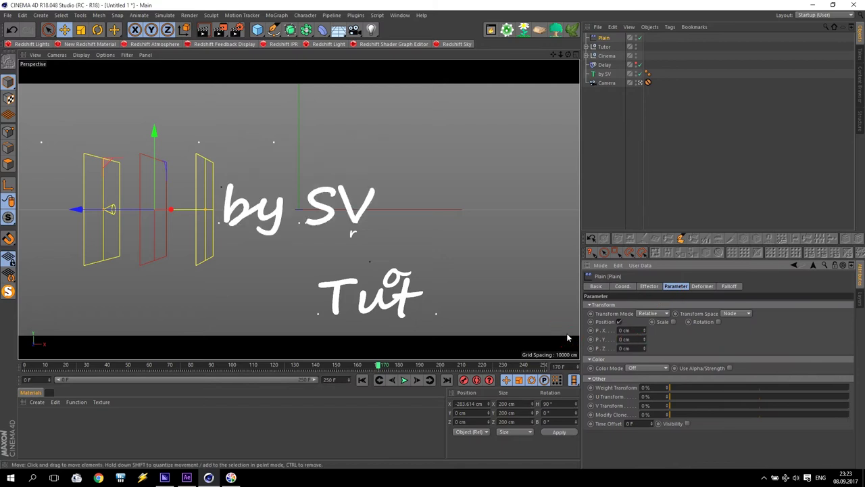
left_click(674, 322)
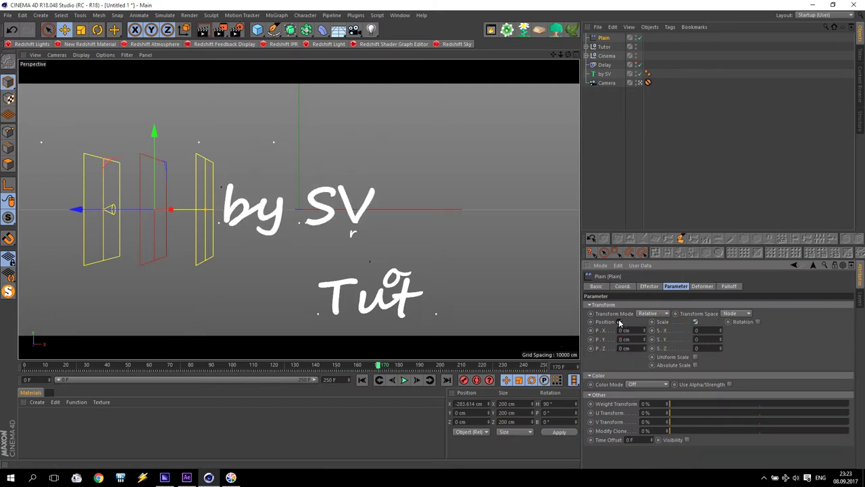
left_click(619, 321)
left_click(678, 357)
left_click(645, 324)
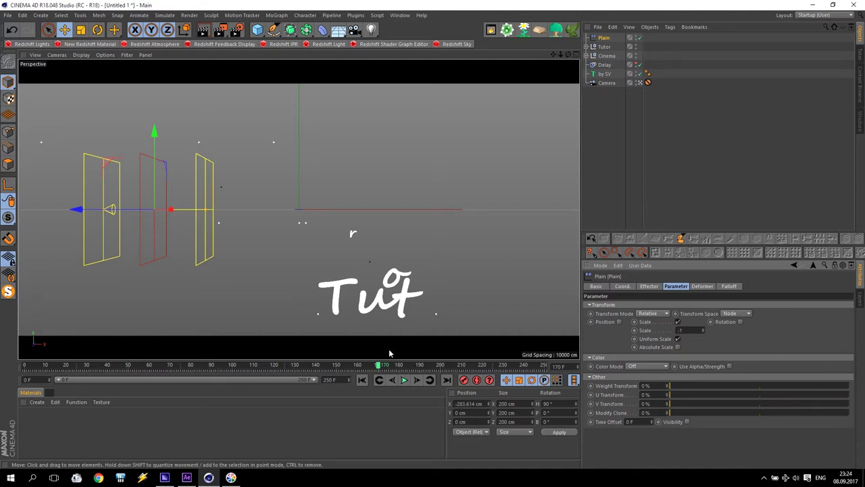
Keyframe the Plain effector's X position at about -232 cm at frame 170 and about 268 cm at frame 220
left_click_drag(86, 215, 114, 219)
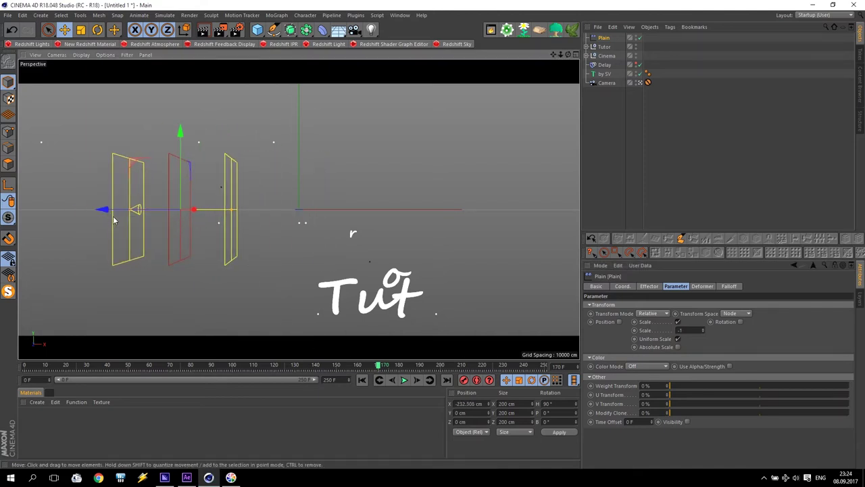
left_click(623, 286)
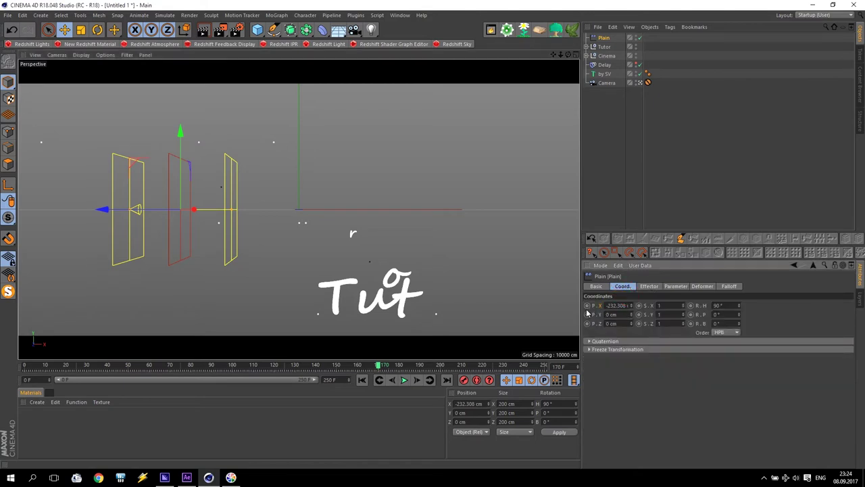
left_click(586, 305)
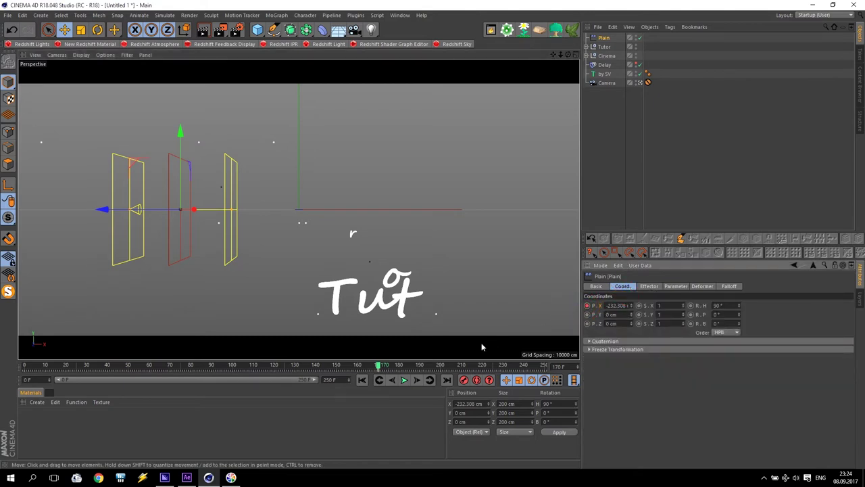
left_click(482, 369)
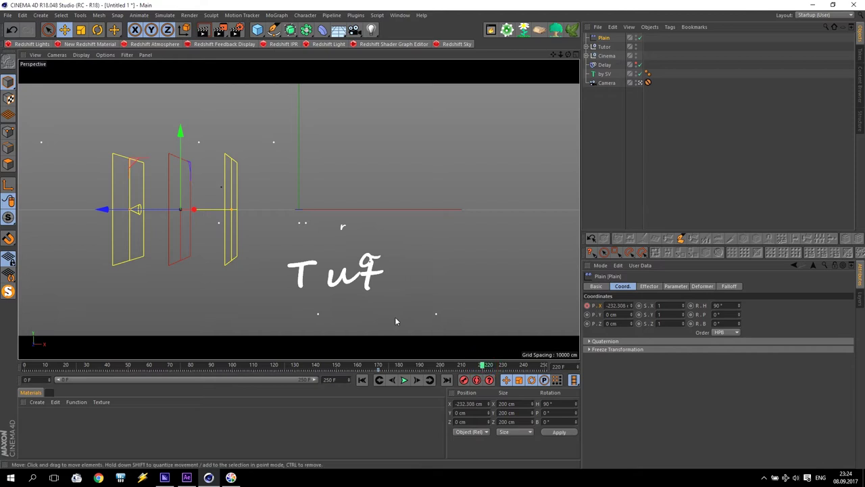
left_click_drag(106, 209, 360, 228)
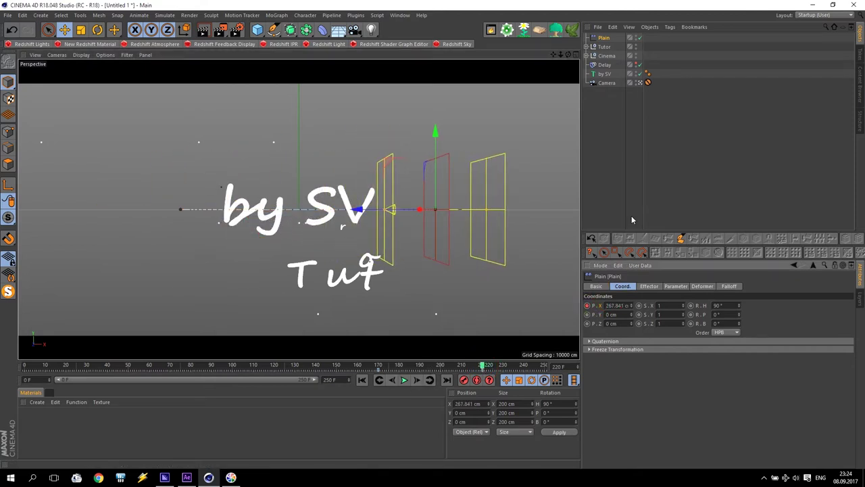
Add the Delay effector to the letter effects of the by SV text and play back the animation
left_click(611, 75)
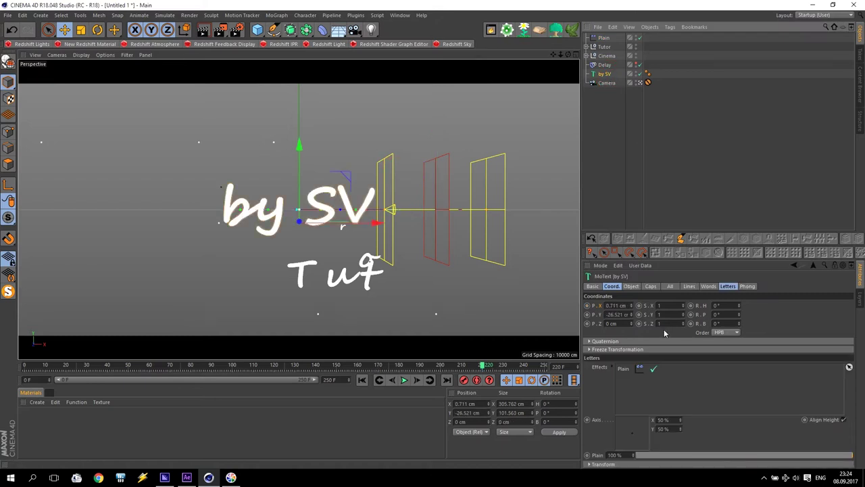
left_click_drag(863, 333, 627, 385)
left_click(388, 381)
left_click(404, 379)
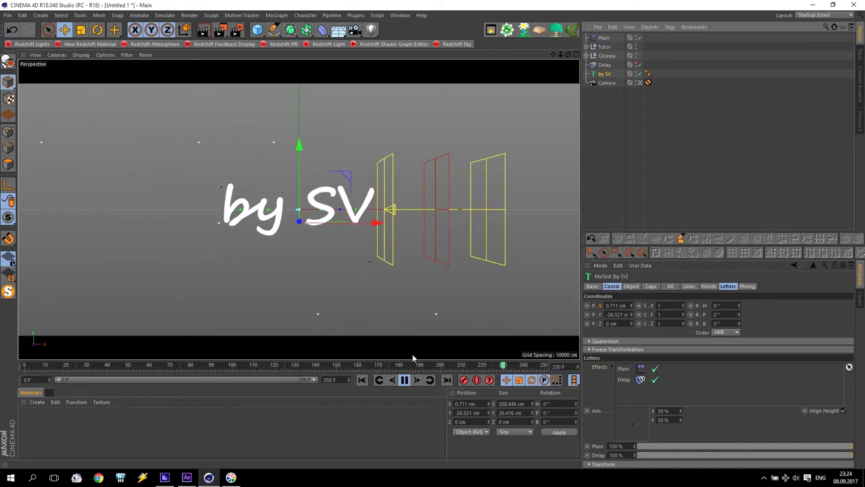
left_click(403, 380)
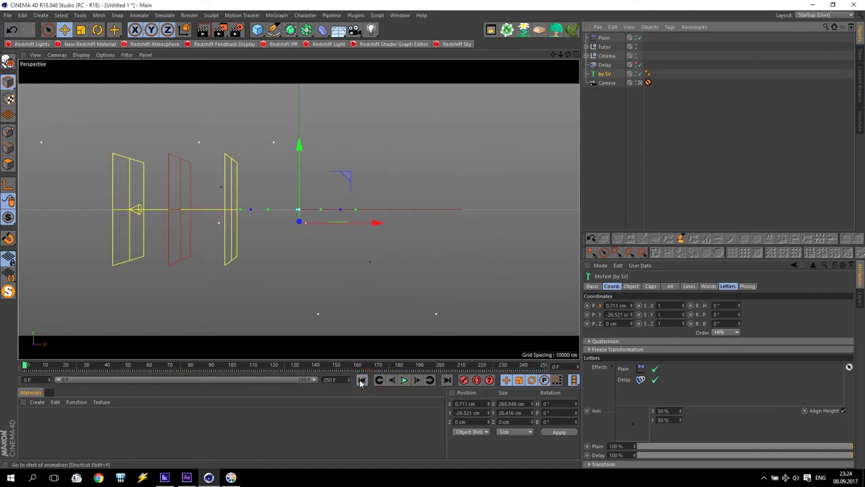
Hide the Plain effector in the viewport, then group it with the by SV text under a null named SV
left_click(636, 38)
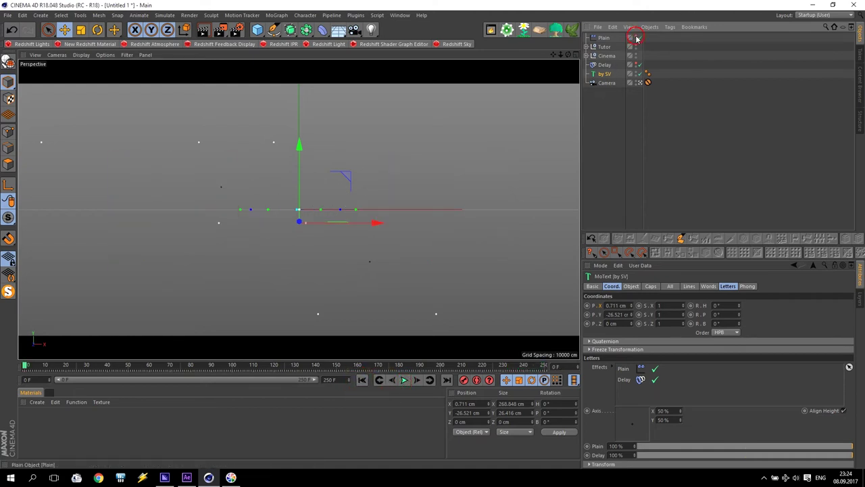
left_click(604, 38)
left_click(603, 74, "ctrl")
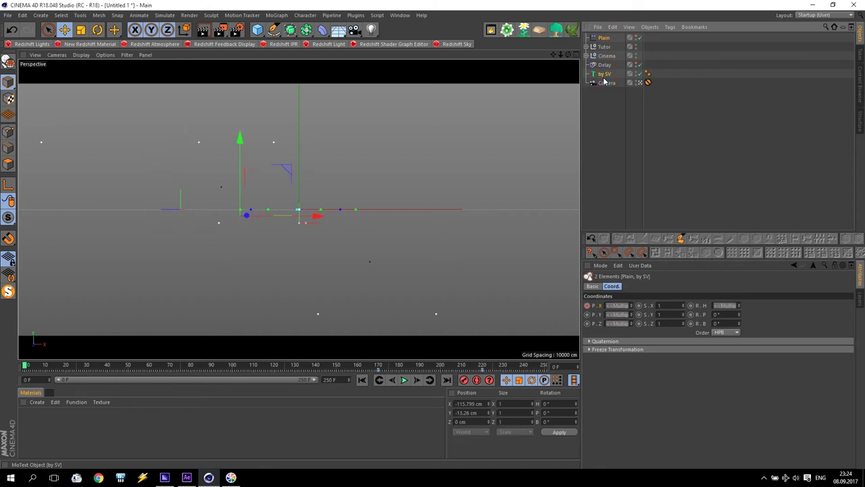
key("alt+g")
double_click(605, 38)
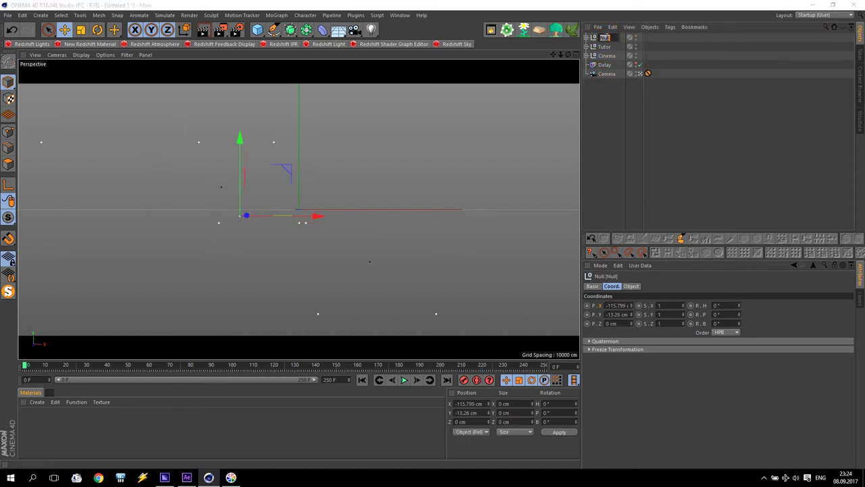
type("SV")
left_click(608, 110)
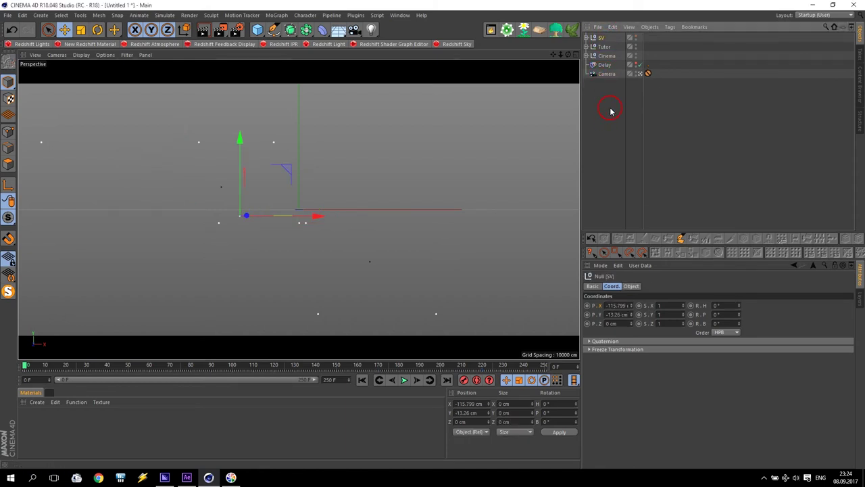
left_click(537, 128)
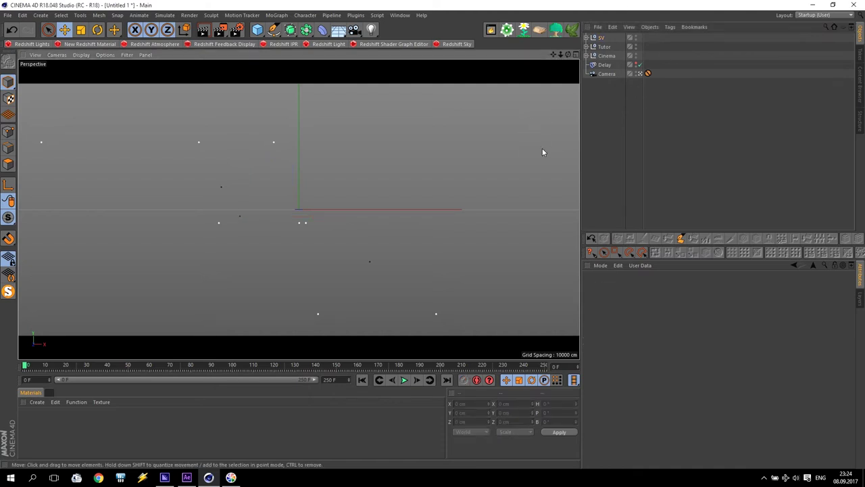
Add a Torus primitive and set its orientation to -Z
left_click(256, 30)
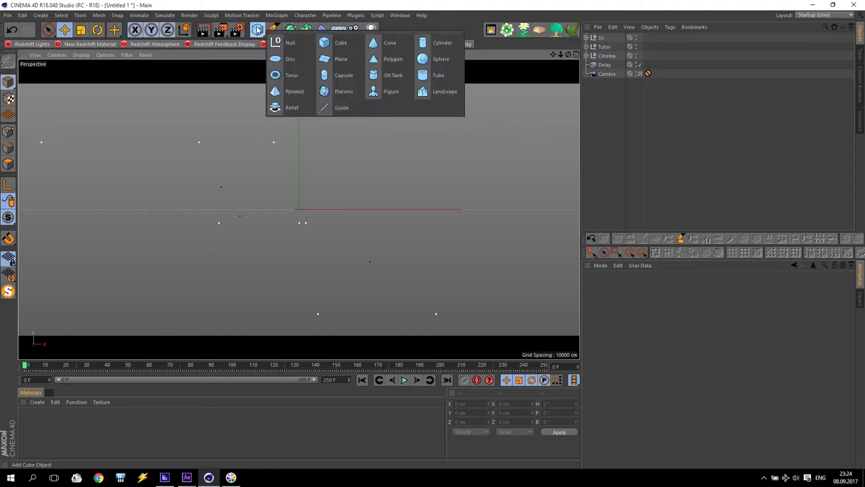
left_click(295, 76)
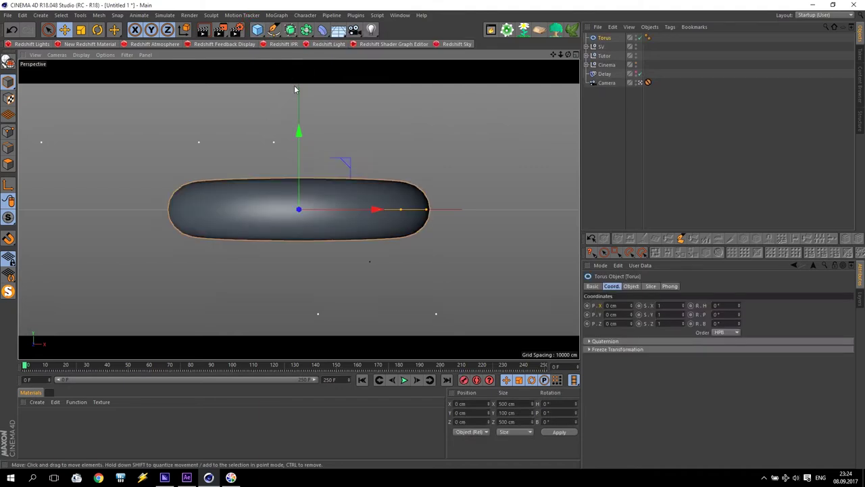
left_click(630, 286)
left_click(647, 341)
left_click(649, 395)
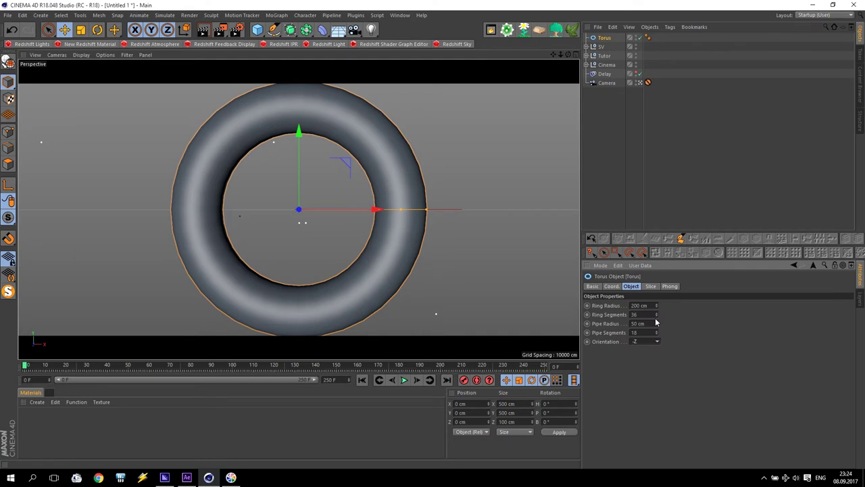
Set the torus's ring radius to 40 cm and its pipe radius to 5 cm
mouse_move(656, 324)
left_mouse_down()
mouse_move(656, 338)
mouse_move(656, 314)
mouse_move(656, 331)
left_mouse_up()
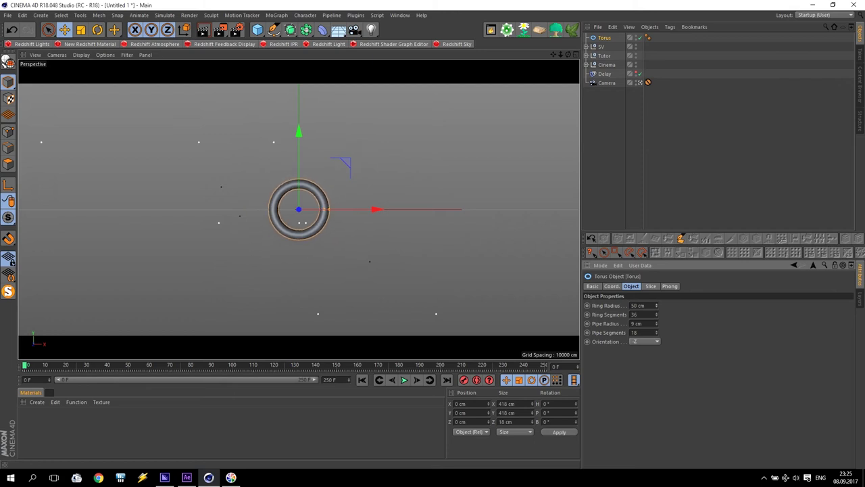
double_click(652, 304)
type("40")
key("Return")
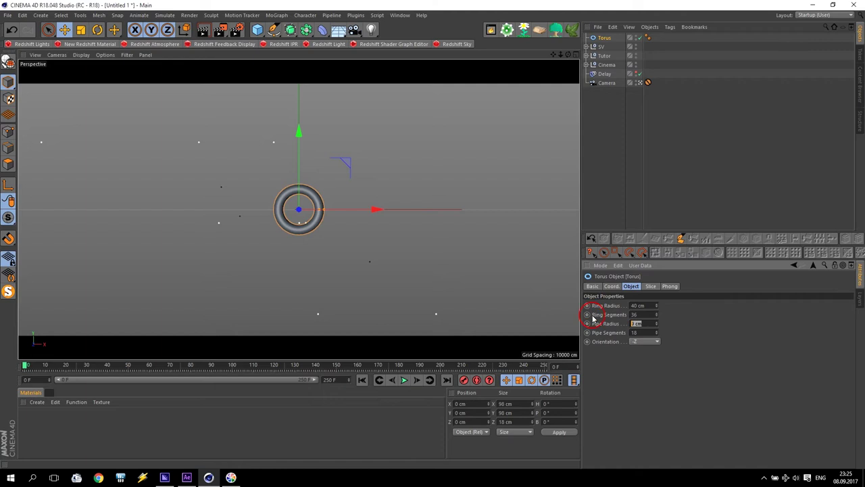
key("Return")
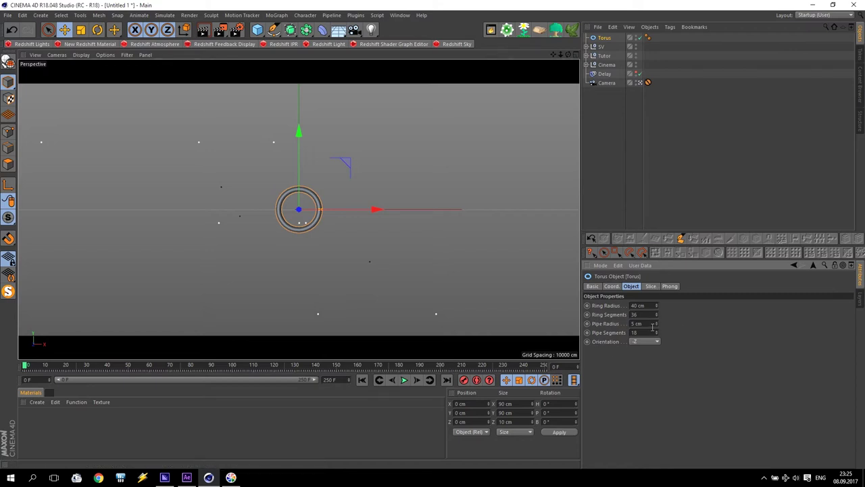
Keyframe the torus's ring radius and pipe radius at 0 cm at frame 0
double_click(629, 325)
type("0")
type("0")
key("Return")
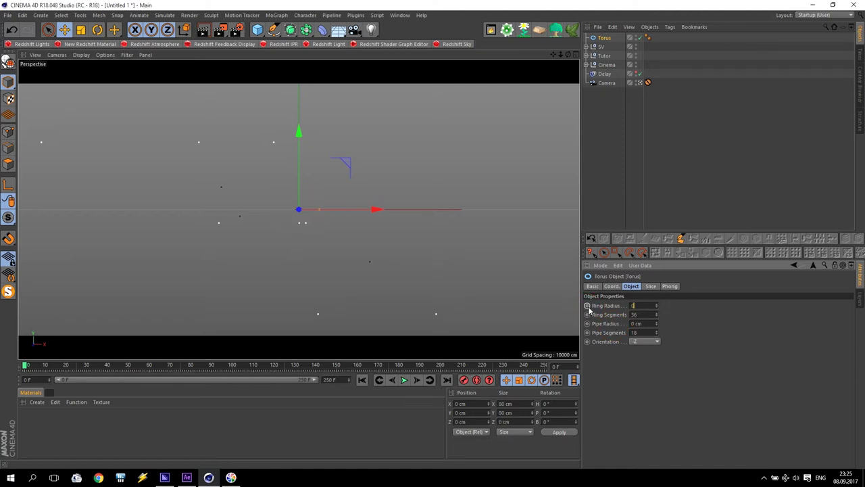
left_click(588, 326)
Keyframe the torus's ring radius at 40 cm and pipe radius at 5 cm at frame 20
left_click(65, 366)
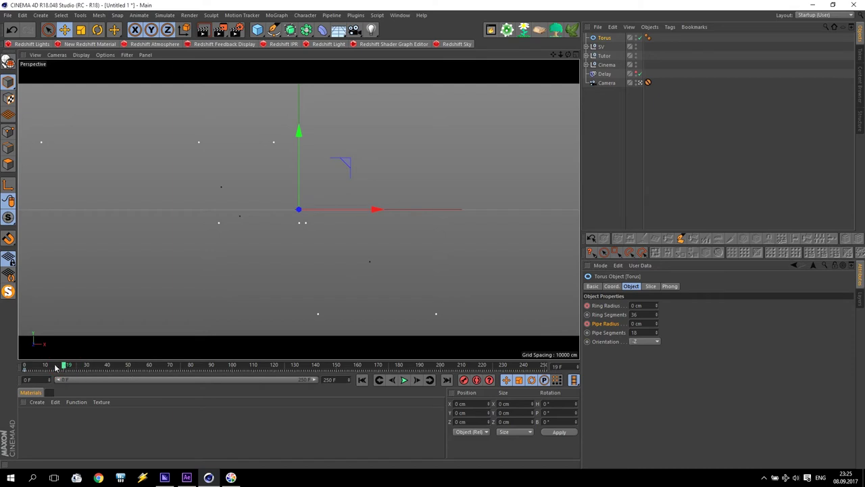
left_click(65, 366)
left_click(594, 305)
type("40")
key("Return")
left_click(612, 324)
type("5")
key("Return")
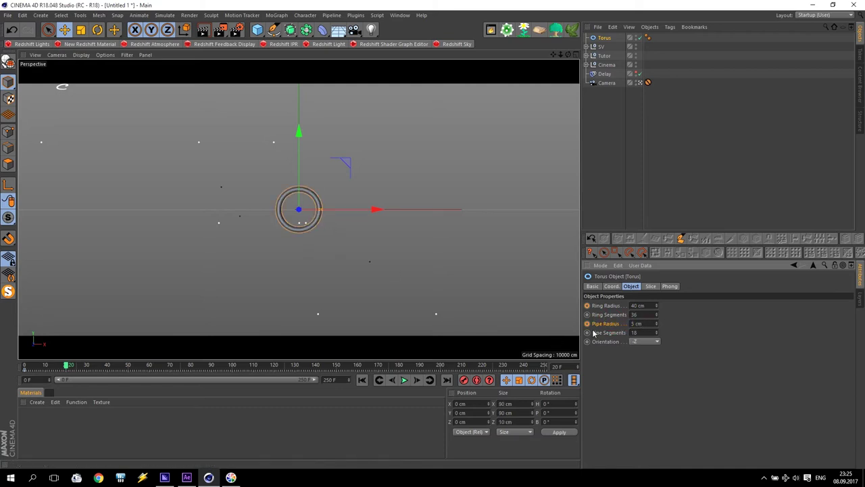
left_click(587, 306)
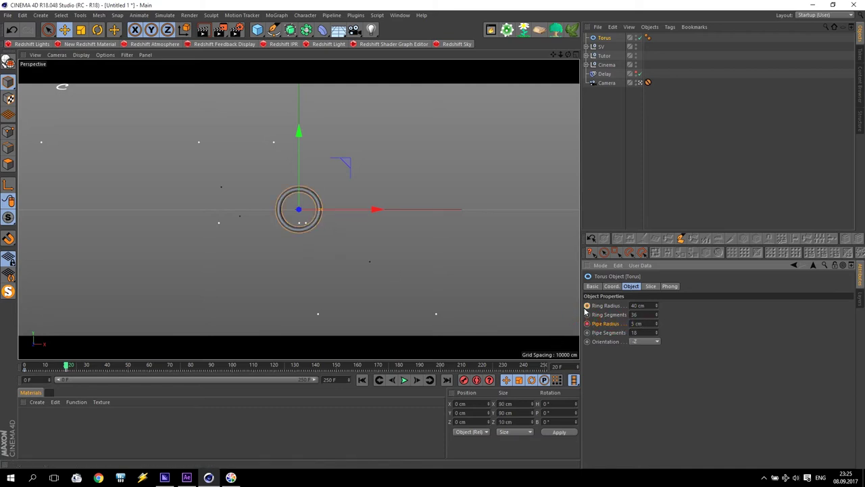
Keyframe the torus's pipe radius at 0 cm at frame 30
left_click(87, 365)
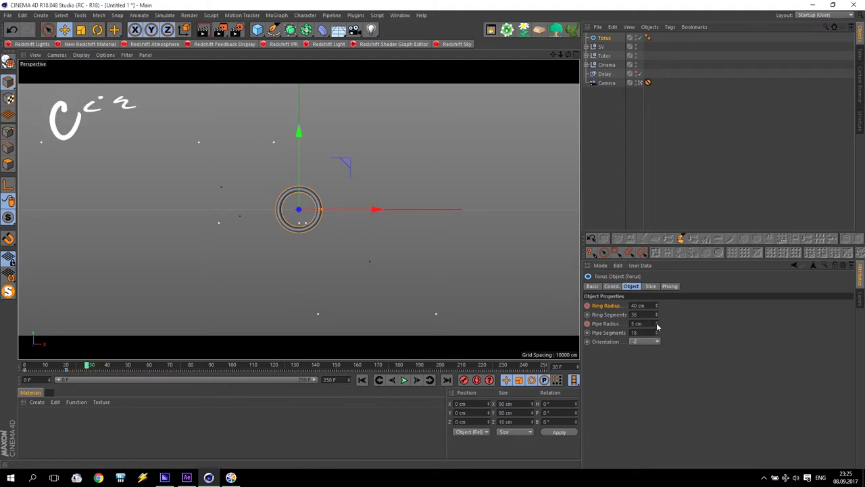
left_click_drag(657, 327, 657, 345)
left_click(587, 324)
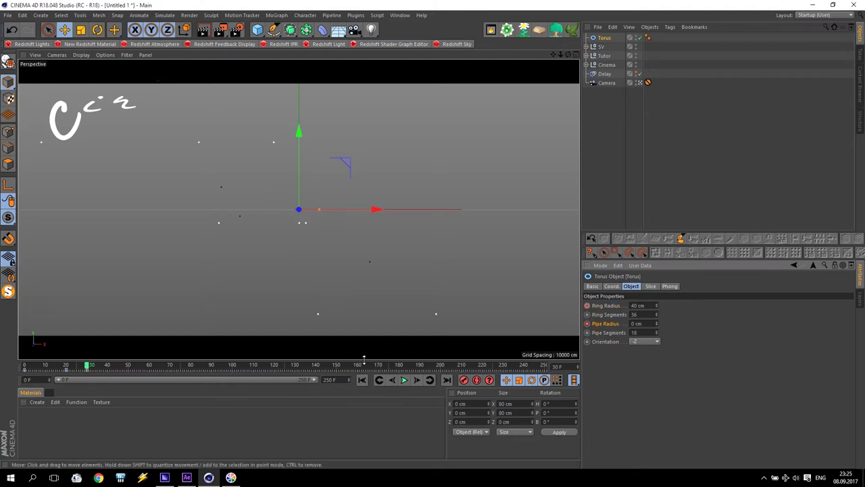
Play back the torus animation from the start and return to frame 0
left_click(361, 380)
left_click(315, 214)
left_click(422, 190)
left_click(403, 380)
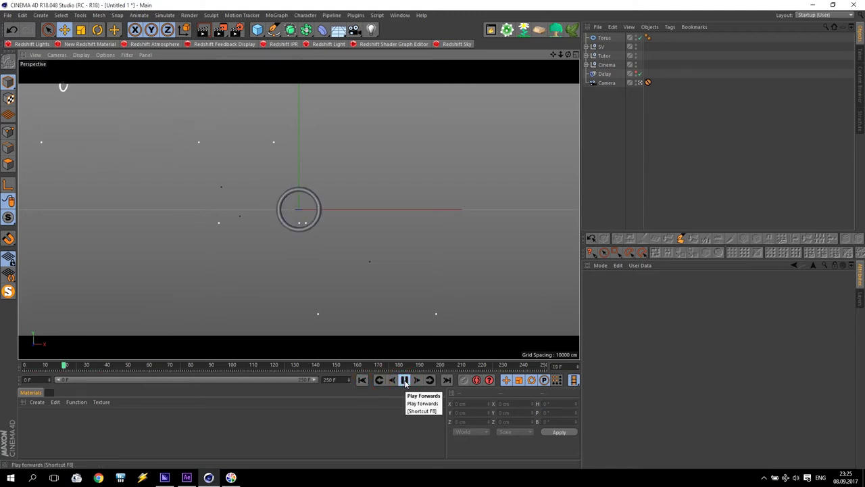
left_click(404, 379)
left_click_drag(88, 366, 25, 365)
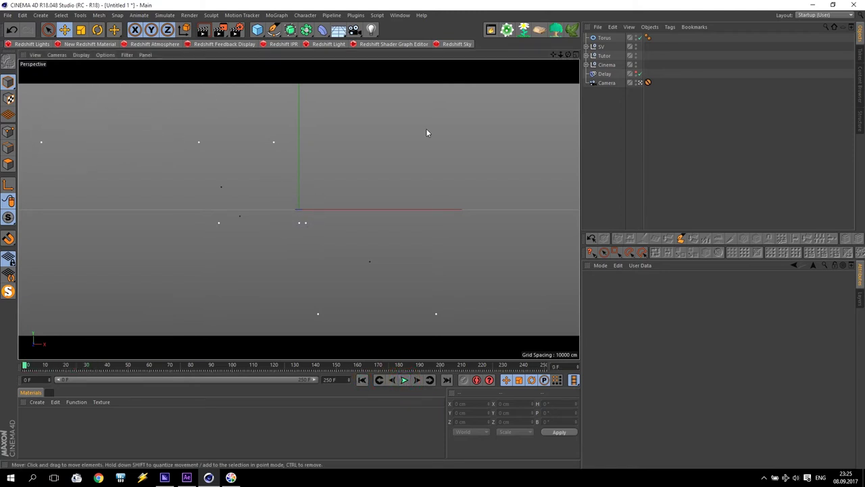
Duplicate the torus and reduce the copy's ring segments to 3 to make a triangle
left_click(604, 38)
left_click_drag(606, 42, 607, 46, "ctrl")
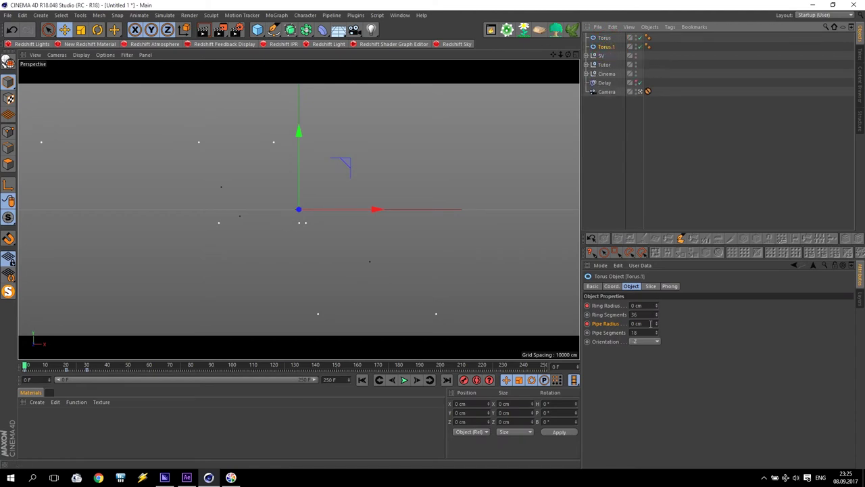
left_click(403, 380)
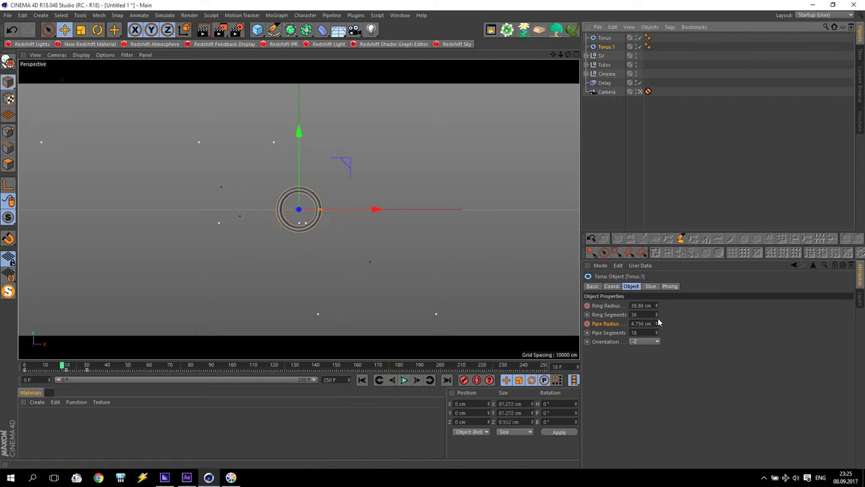
left_click_drag(656, 334, 657, 365)
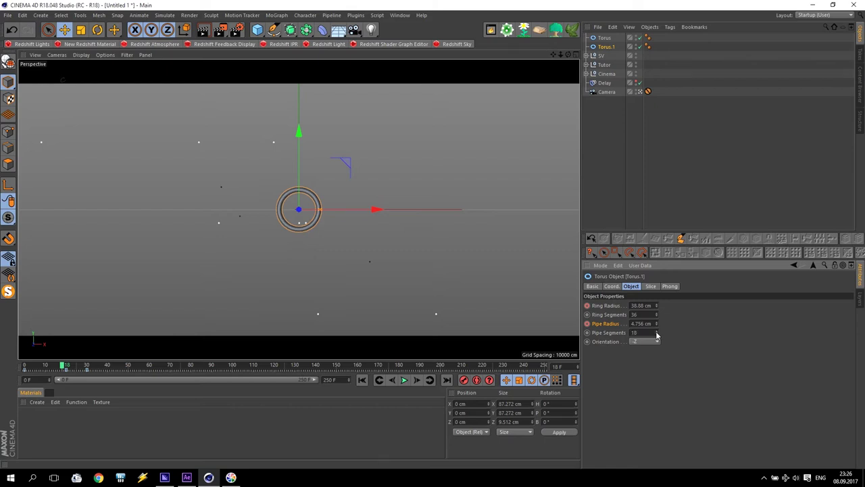
left_click_drag(658, 316, 659, 351)
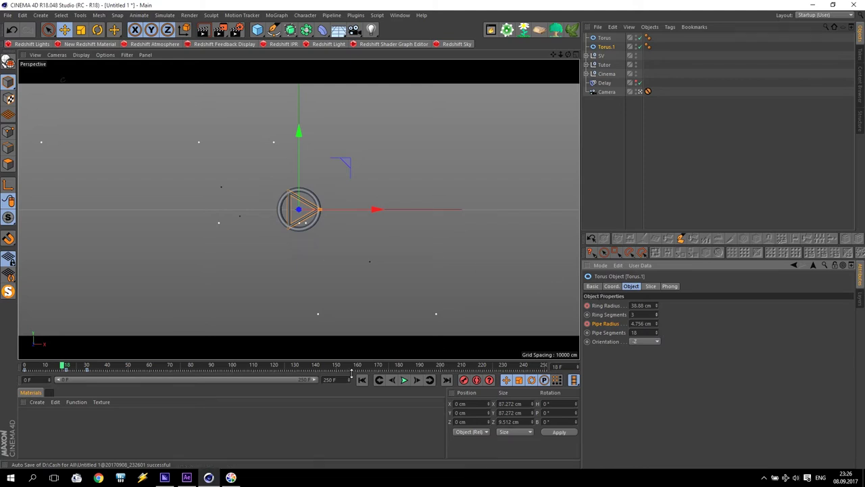
Keyframe the triangular torus's ring radius at 50 cm at frame 20
left_click_drag(62, 366, 68, 365)
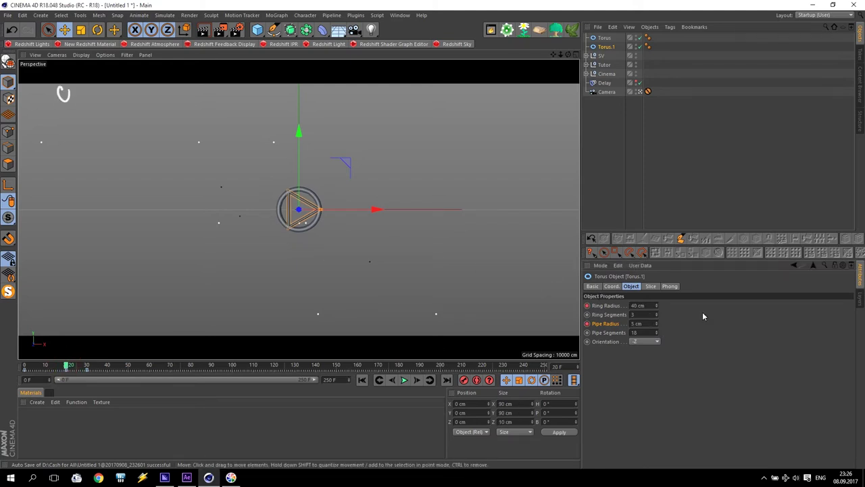
left_click(645, 305)
type("50")
key("Return")
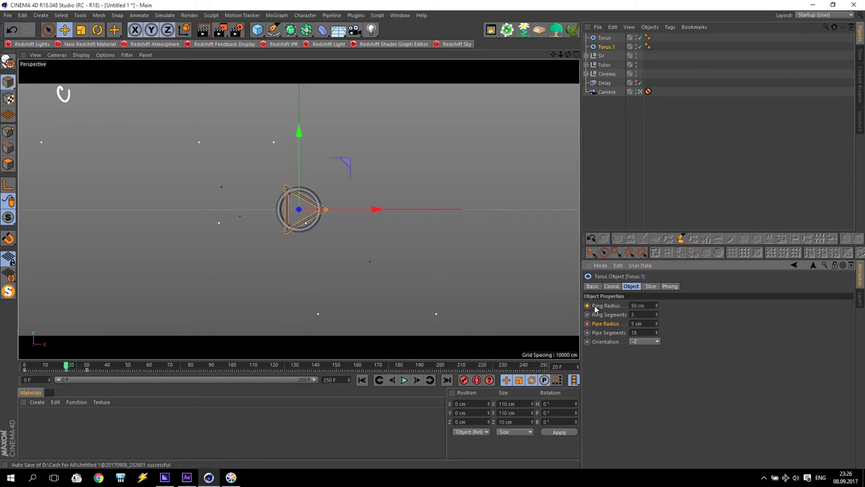
left_click(587, 306)
Play back the animation of both torus shapes from the start and return to frame 0
left_click(363, 380)
left_click(403, 382)
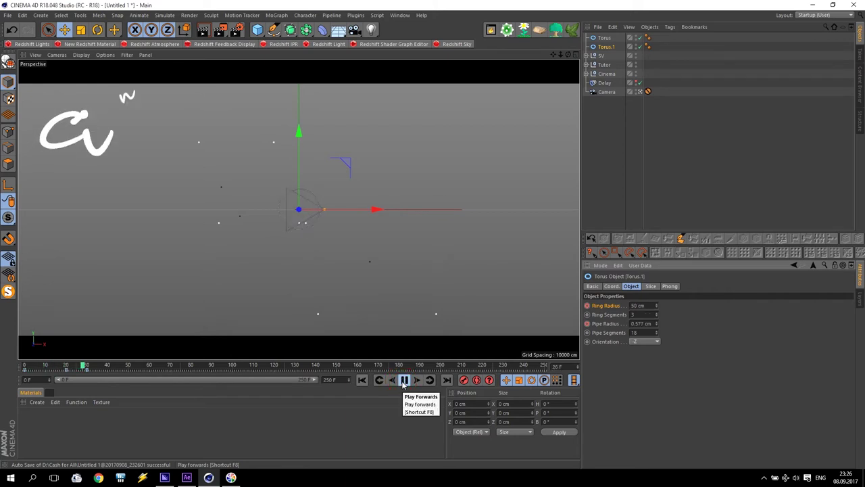
left_click(403, 380)
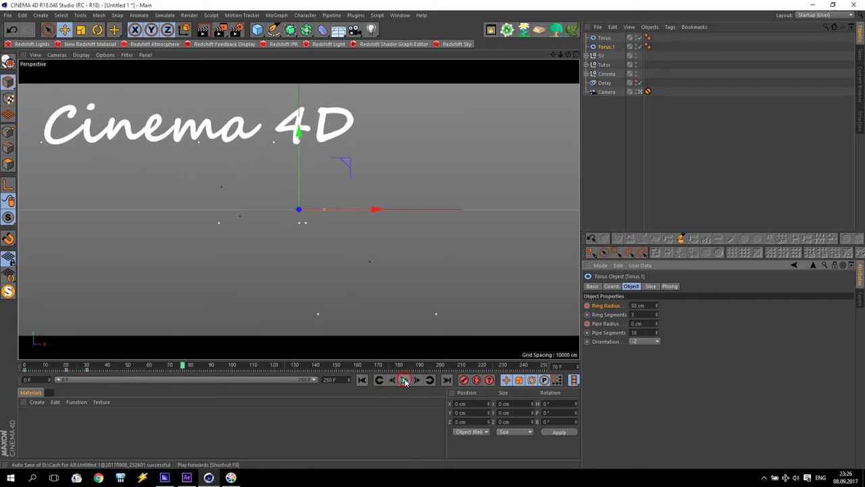
left_click(362, 380)
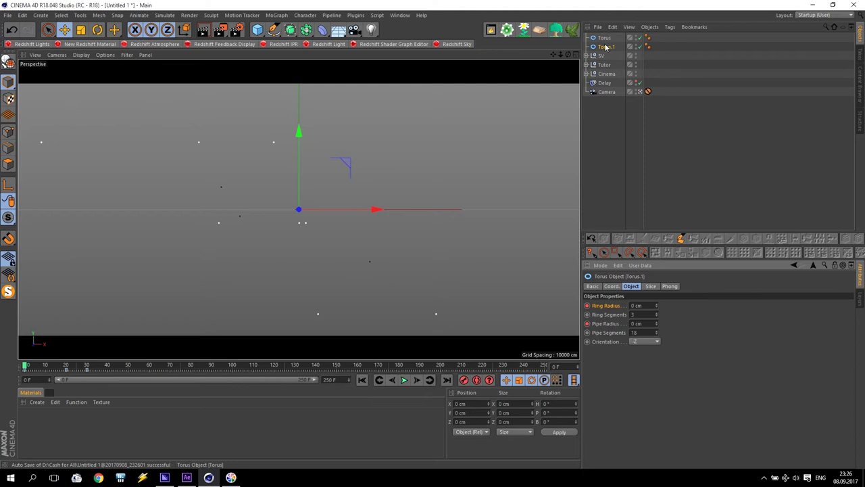
Add a particle Emitter and rotate it to a pitch of 180°
left_click(165, 16)
mouse_move(168, 50)
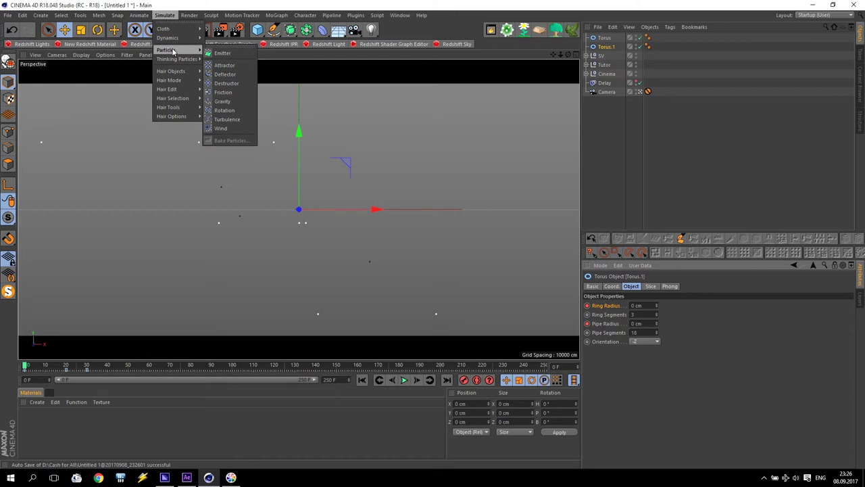
left_click(222, 53)
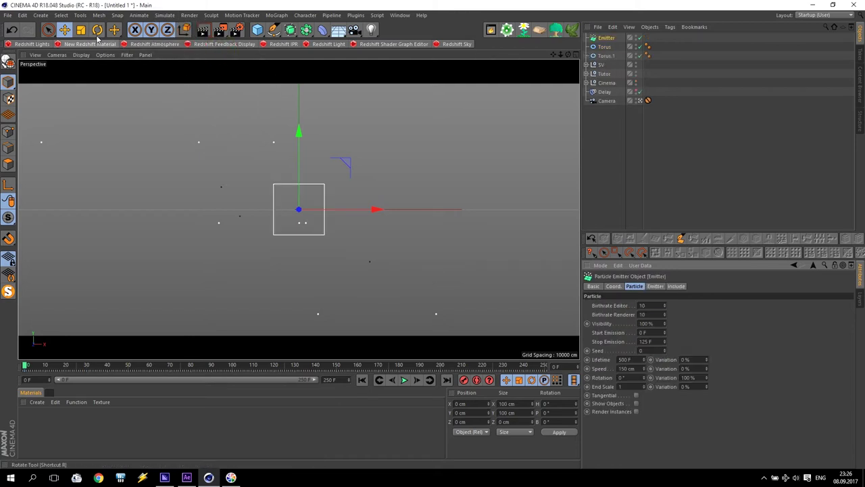
left_click(97, 30)
left_click_drag(298, 189, 324, 399)
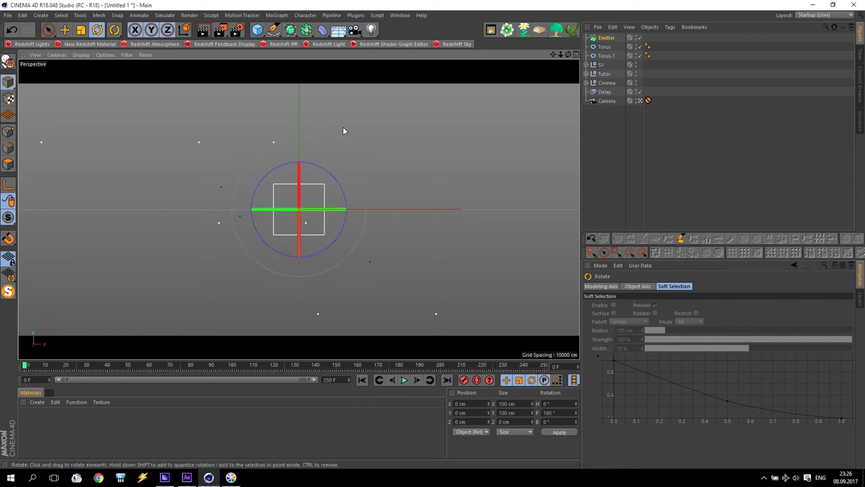
Enlarge the emitter to an X size of 1170 cm and a Y size of 537 cm
left_click(606, 38)
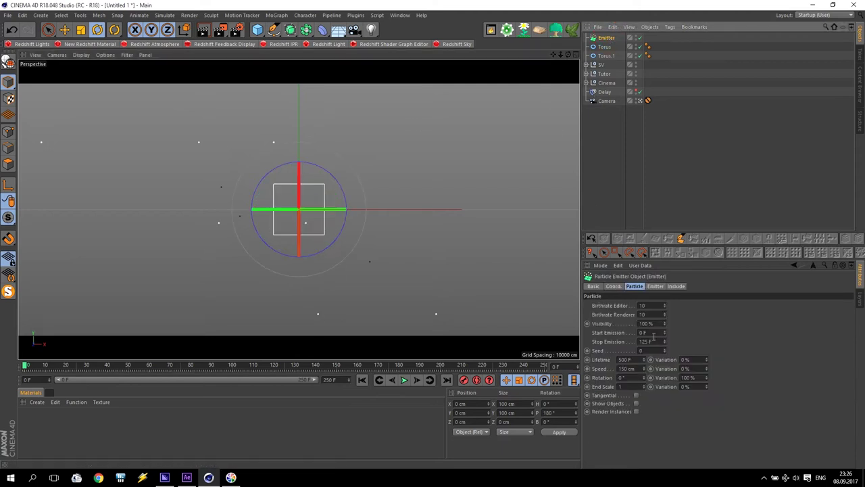
left_click(654, 287)
left_click_drag(661, 315, 730, 315)
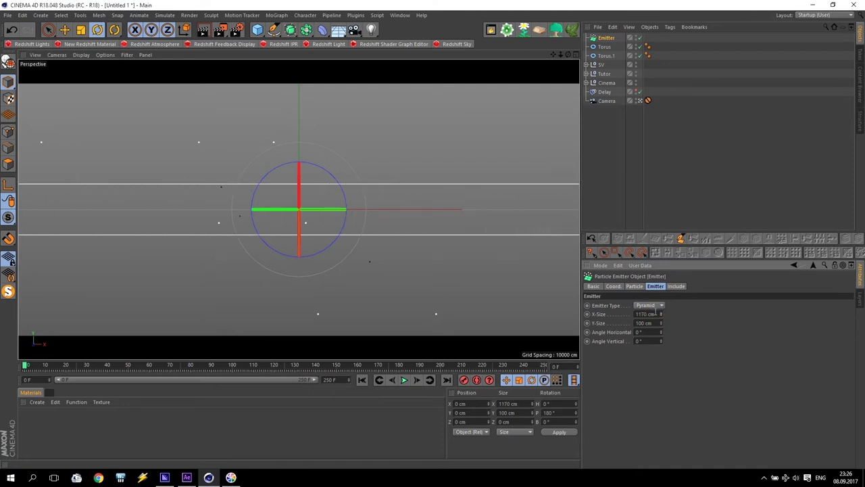
left_click_drag(662, 328, 690, 328)
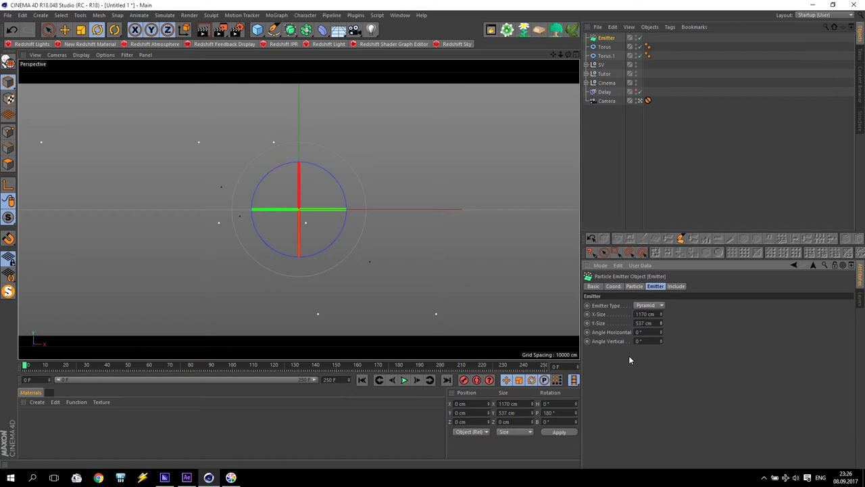
Nest both torus objects under the Emitter in the object hierarchy
left_click(604, 48)
left_click(607, 56, "ctrl")
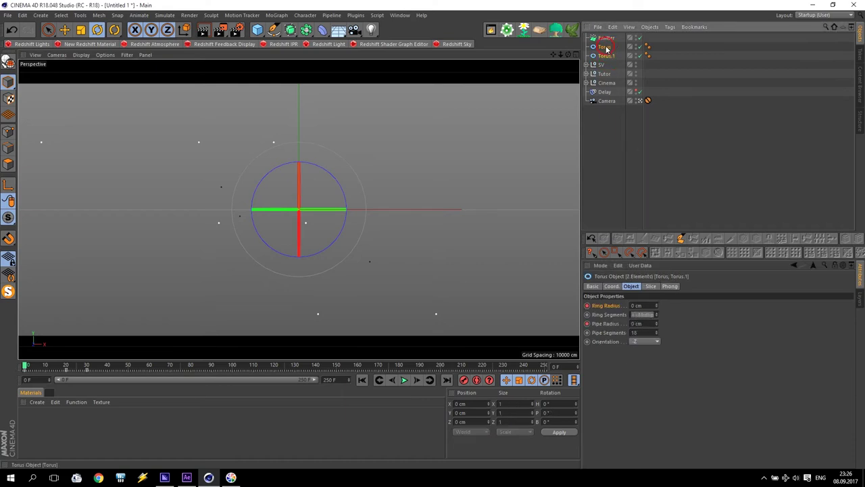
left_click_drag(605, 45, 607, 39)
left_click(608, 40)
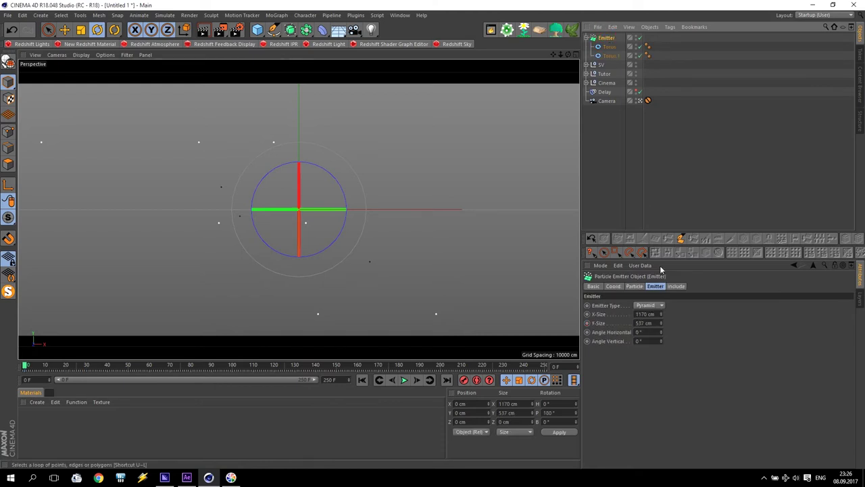
Enable Show Objects on the Emitter, set its editor and renderer birthrates to 20, and preview the emission
left_click(635, 286)
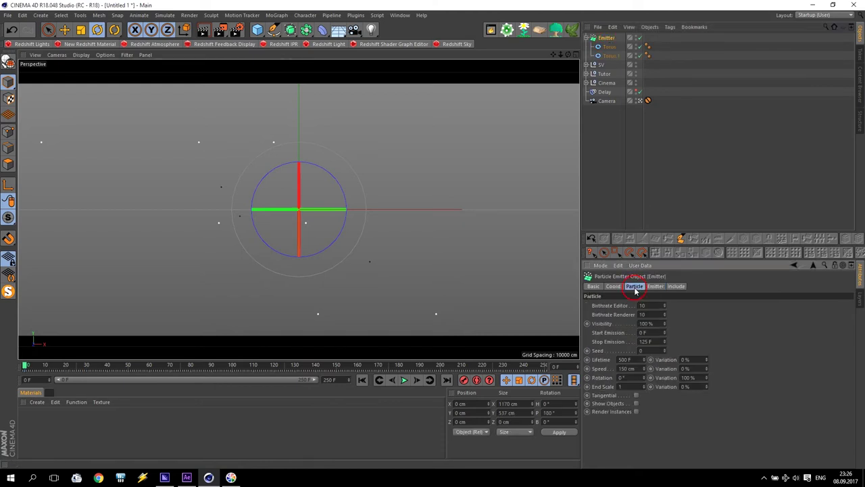
left_click(635, 403)
left_click(646, 306)
left_click(403, 380)
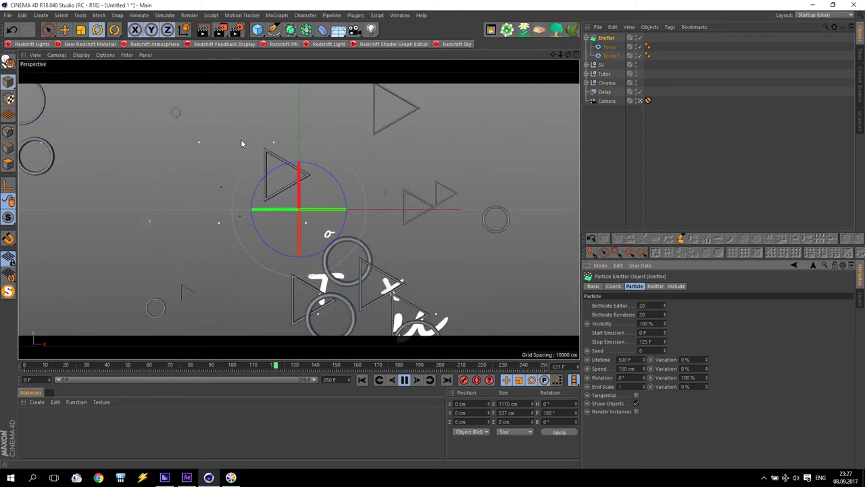
left_click(404, 380)
Set the Emitter's stop emission to 250 F and play the animation from the start in the top view
middle_click(340, 271)
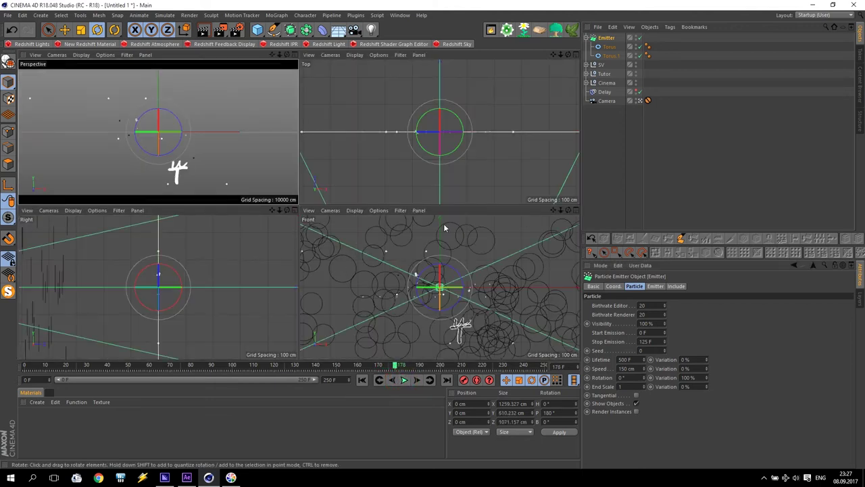
middle_click(440, 137)
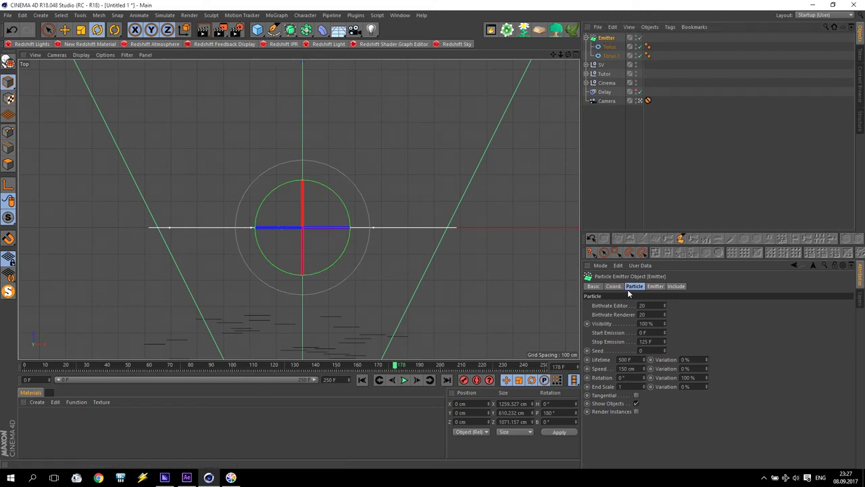
left_click_drag(656, 341, 626, 333)
type("250")
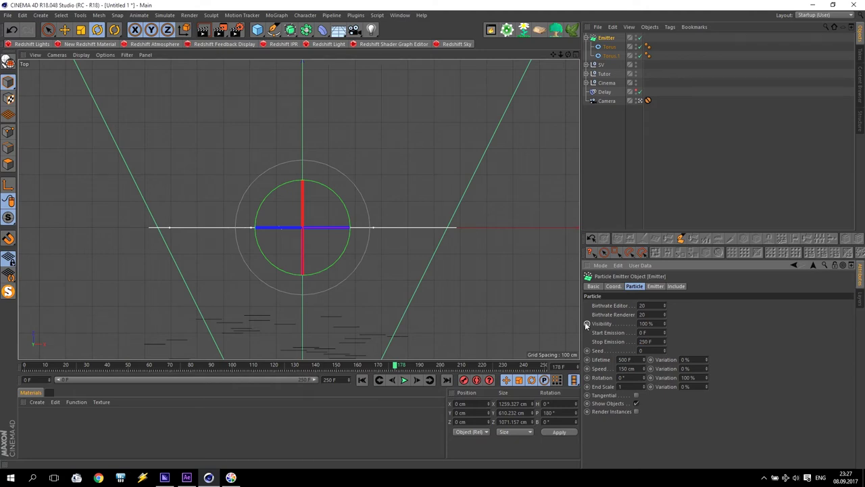
left_click(362, 380)
left_click(404, 381)
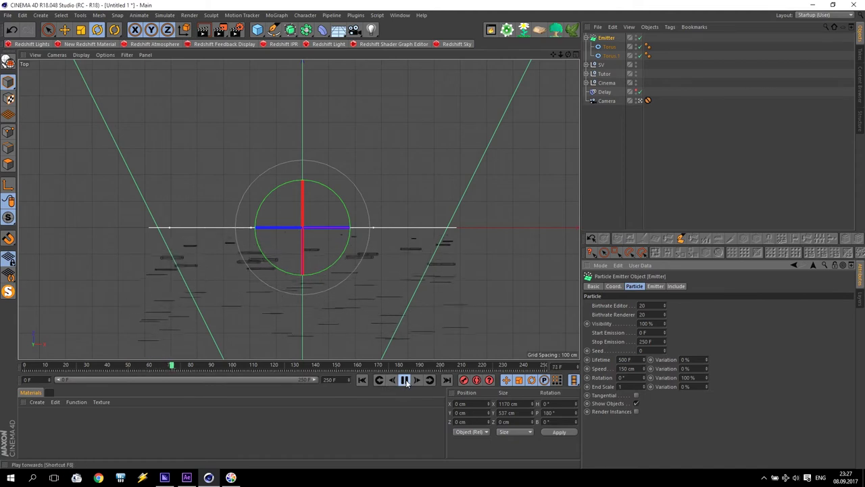
left_click(404, 380)
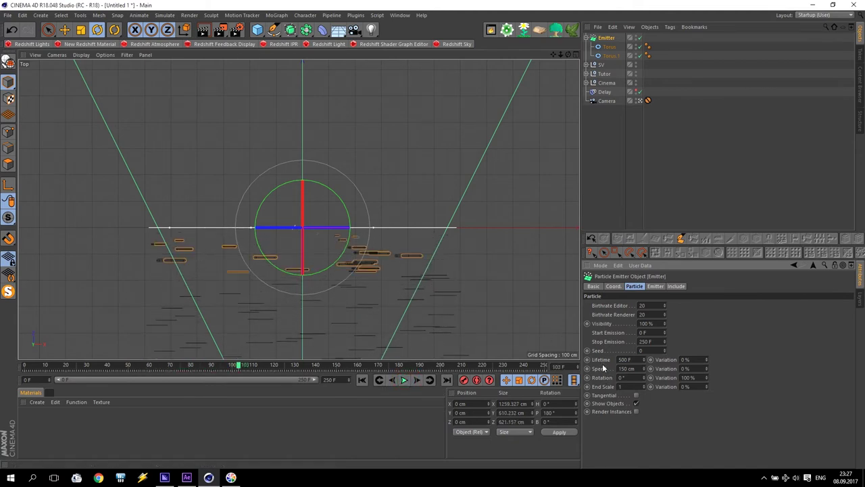
Set the particle lifetime to 100 F and replay the emission from the start
left_click(636, 360)
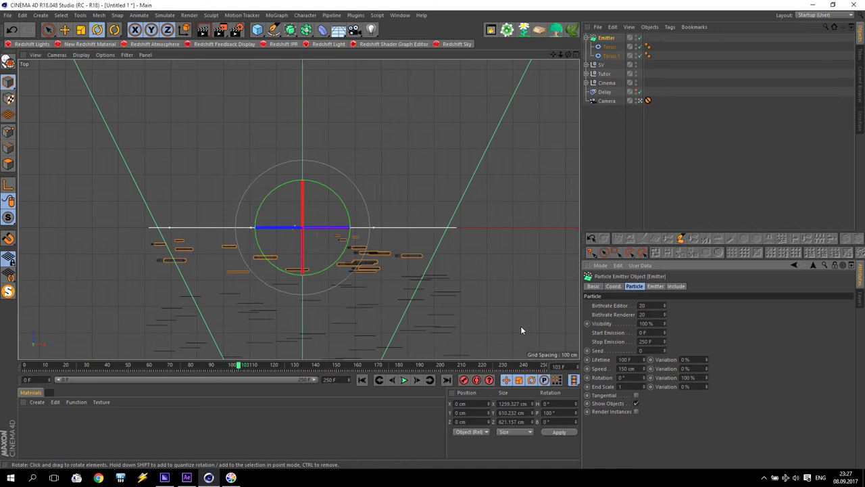
left_click(362, 380)
left_click(404, 380)
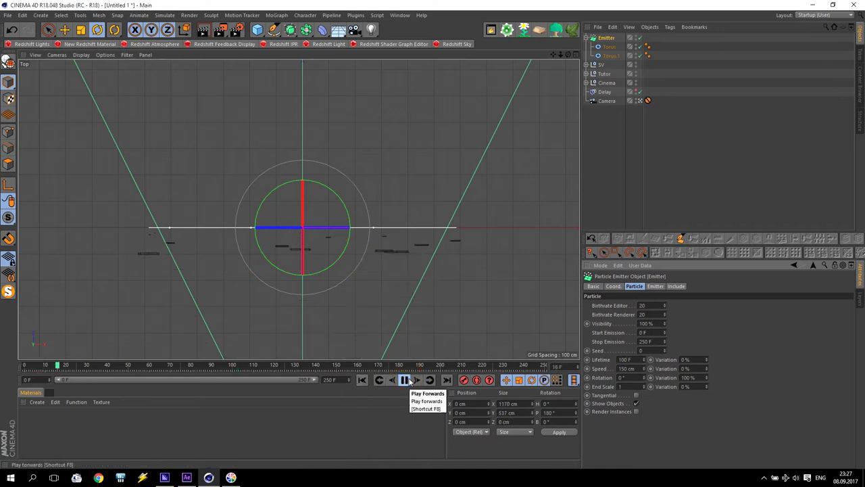
left_click(404, 379)
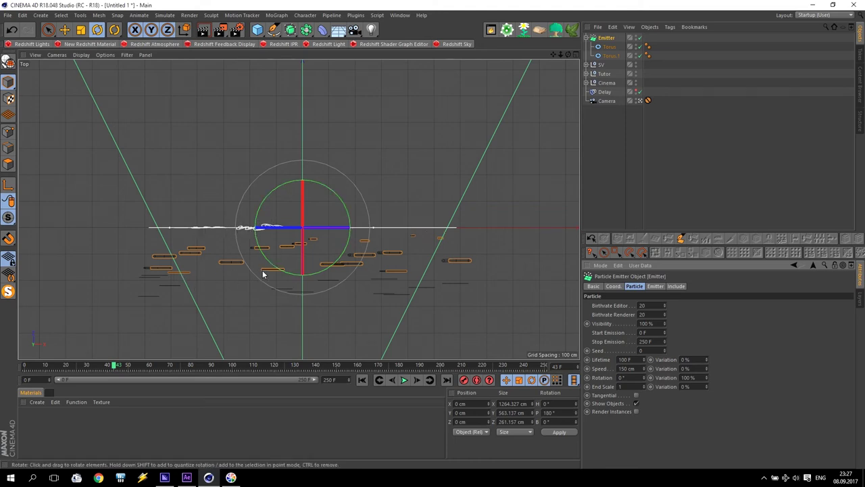
Move the Emitter along the Z axis to a position of about 147 cm
left_click(66, 32)
left_click_drag(302, 301, 301, 265)
key("F5")
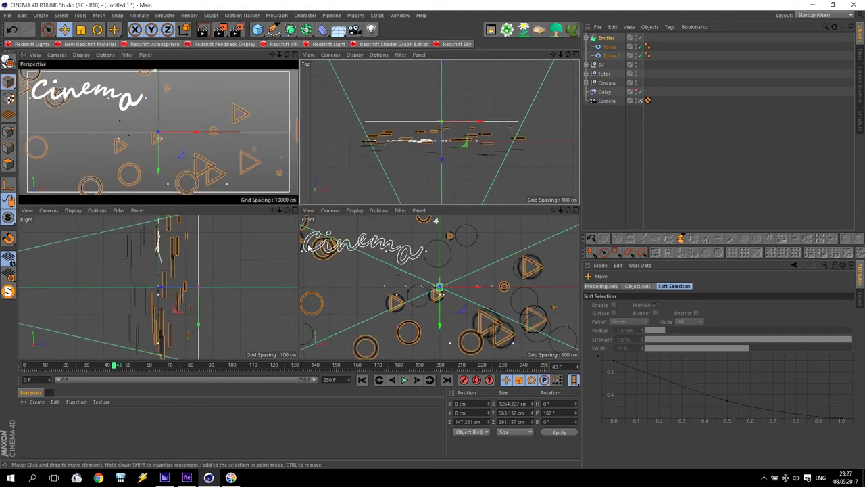
In the perspective view, enlarge the Emitter to an X size of 1276 cm and a Y size of 602 cm
key("F1")
left_click(607, 38)
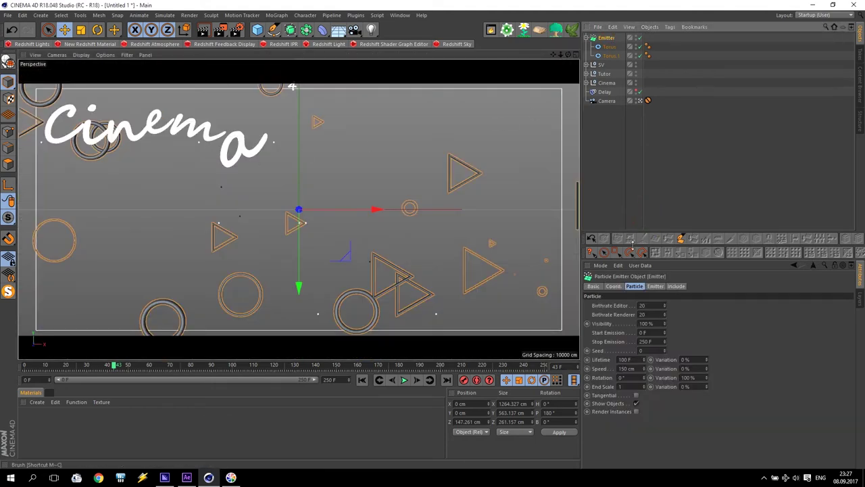
left_click(655, 286)
left_click_drag(661, 315, 669, 335)
Play back the resized emitter's animation from the start and return to frame 0
left_click(362, 380)
left_click(404, 380)
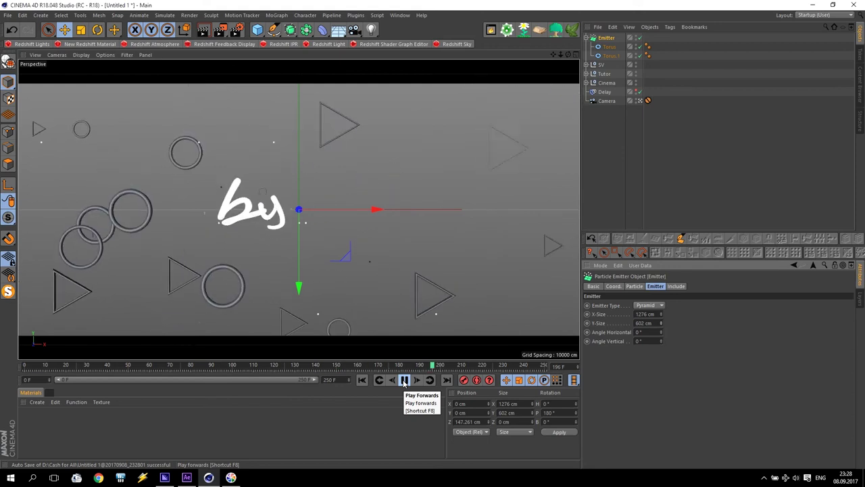
left_click(403, 380)
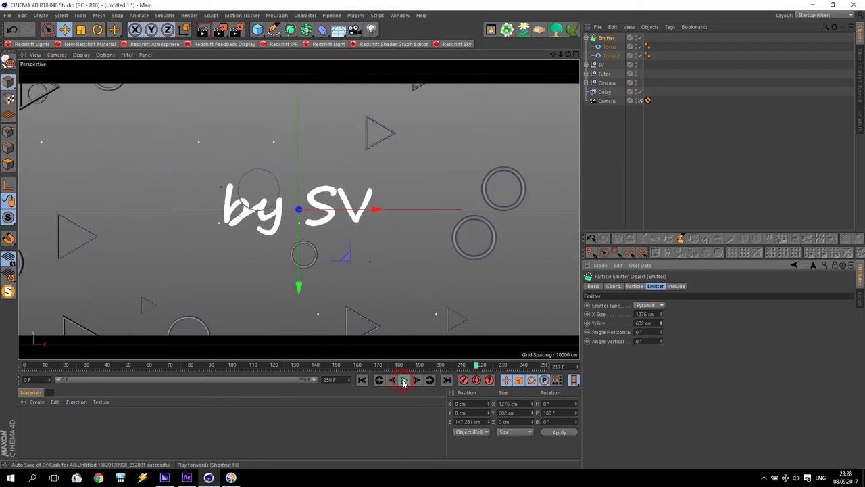
left_click(362, 380)
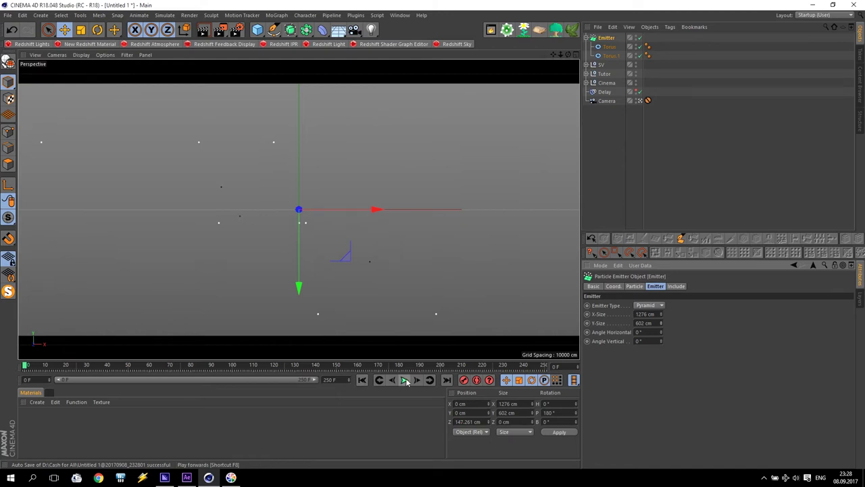
Collapse the Emitter hierarchy and add a Plane with its orientation set to +Z
left_click(586, 38)
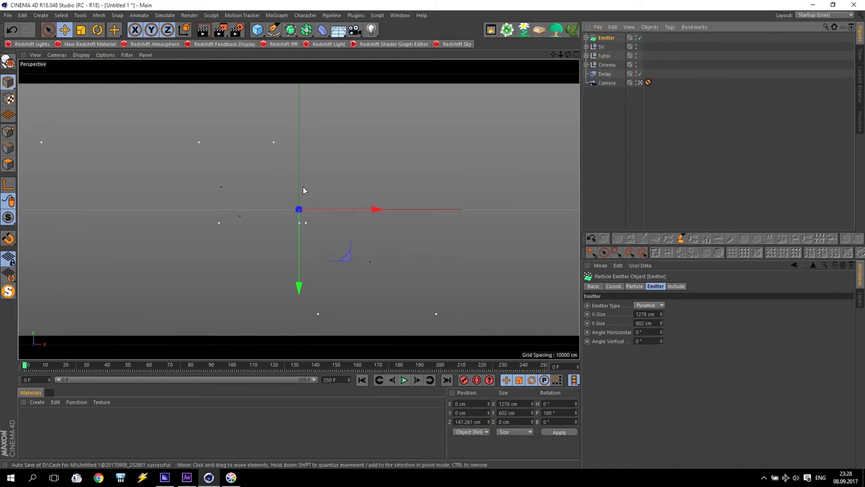
left_click(387, 150)
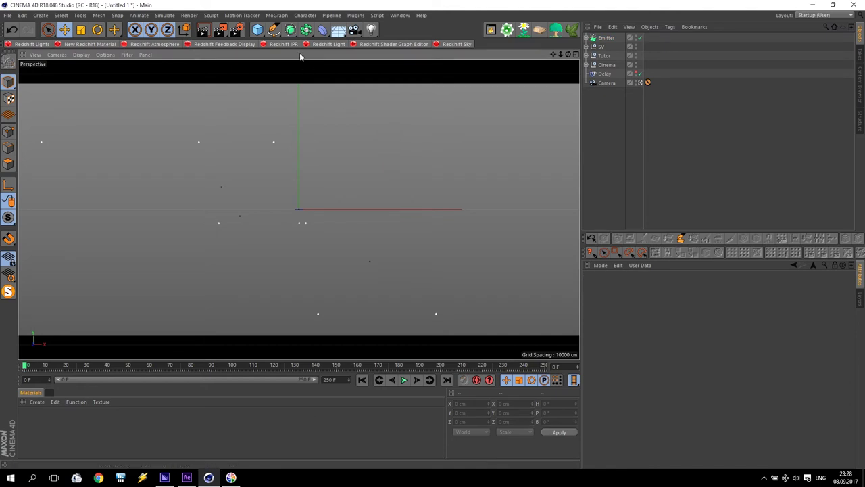
left_click(258, 30)
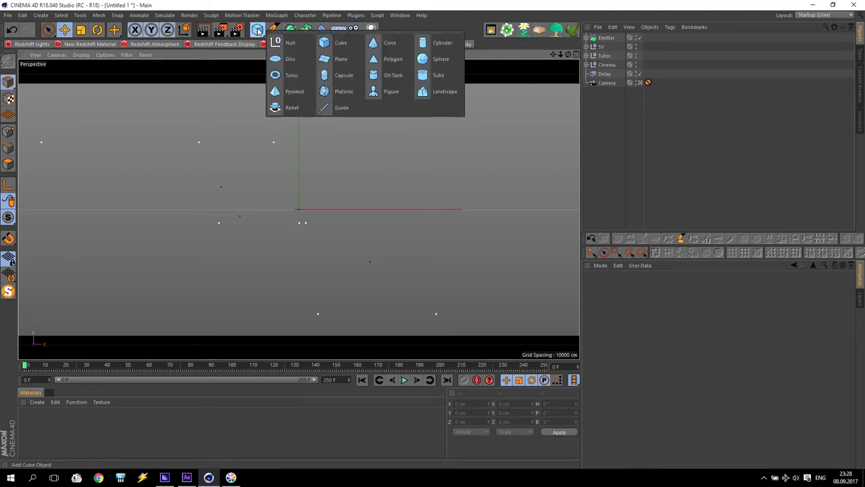
left_click(341, 60)
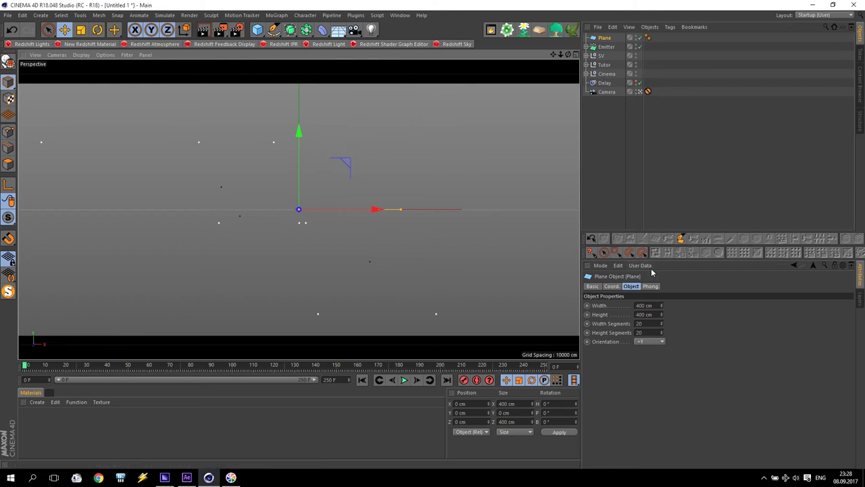
left_click(660, 340)
left_click(650, 386)
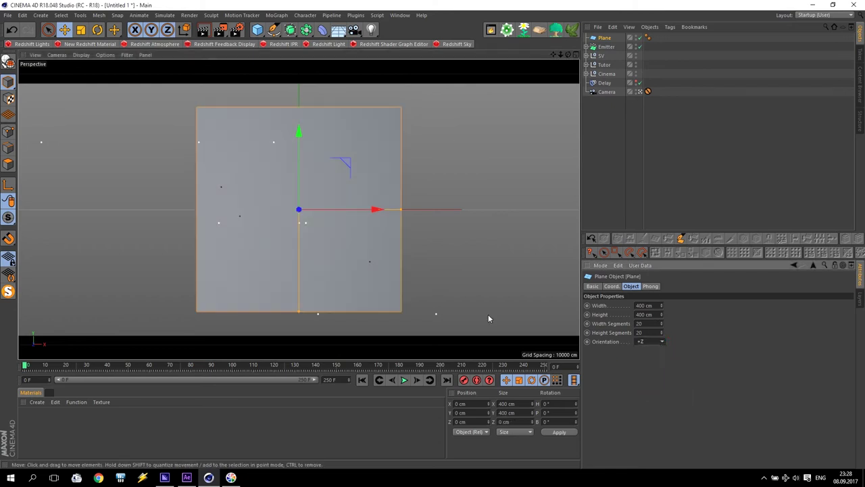
Resize the plane to a width of 5 cm and a height of 150 cm
left_click_drag(662, 305, 661, 405)
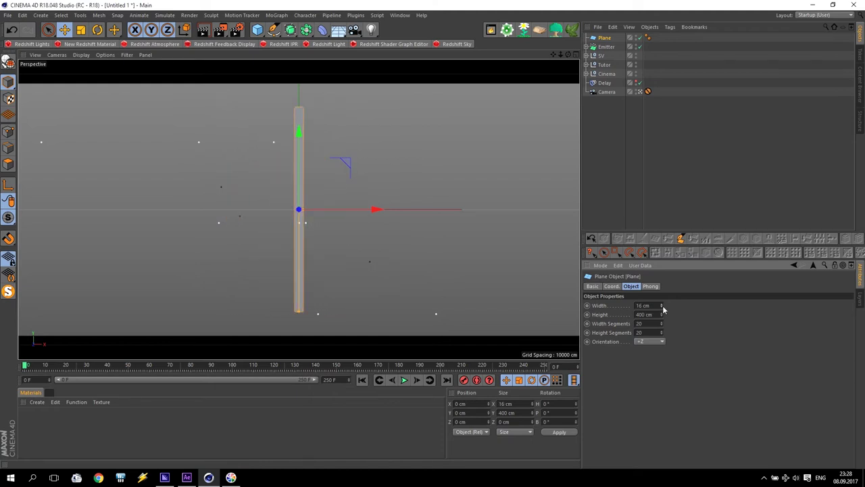
left_click_drag(662, 314, 661, 365)
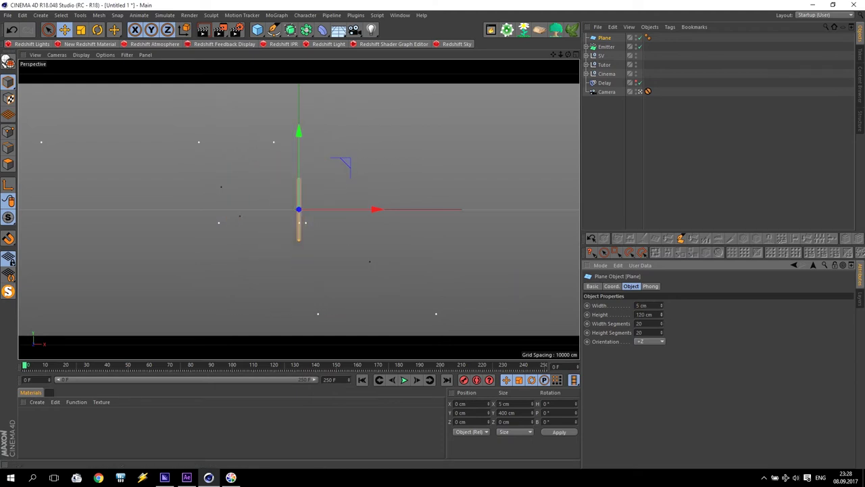
left_click(646, 314)
type("15")
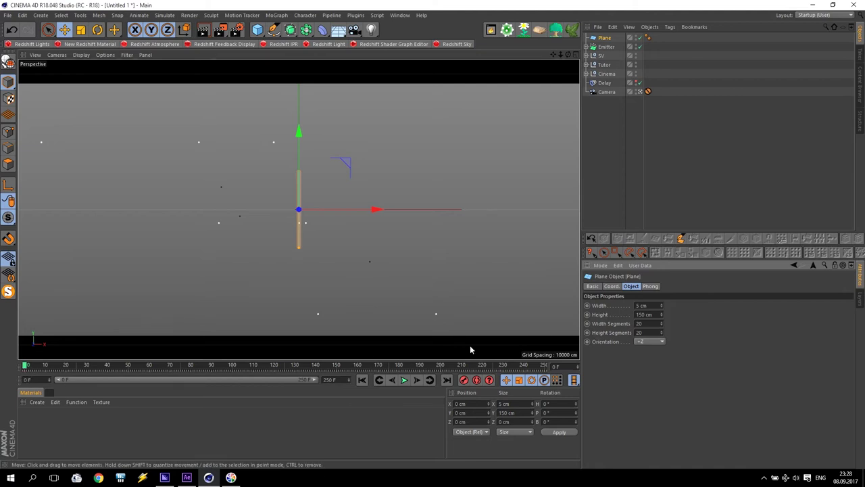
Set the plane's width and height to 0 cm and keyframe both at frame 0
left_click(653, 306)
type("0")
key("Tab")
type("0")
key("Return")
left_click(598, 314)
Reduce the plane's width segments and height segments to 1 each
left_click(638, 332)
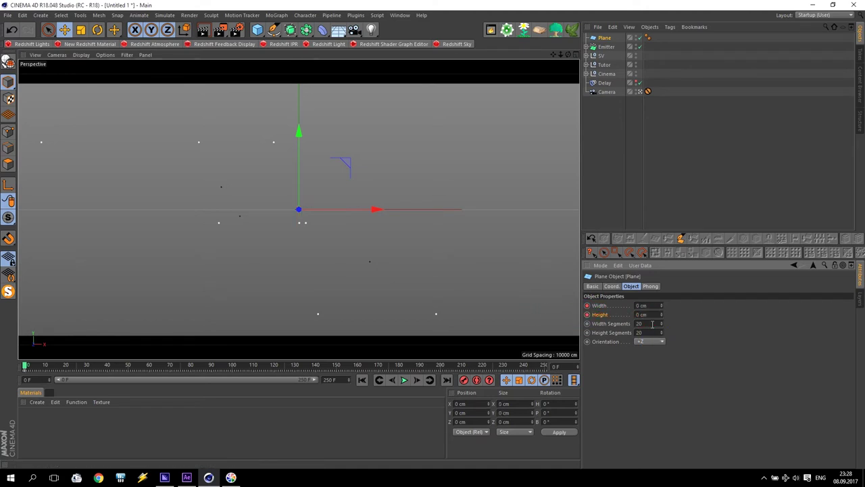
type("1")
key("Tab")
type("1")
Keyframe the plane at frame 10 with a width of 5 cm and a height of 150 cm
left_click_drag(25, 365, 47, 365)
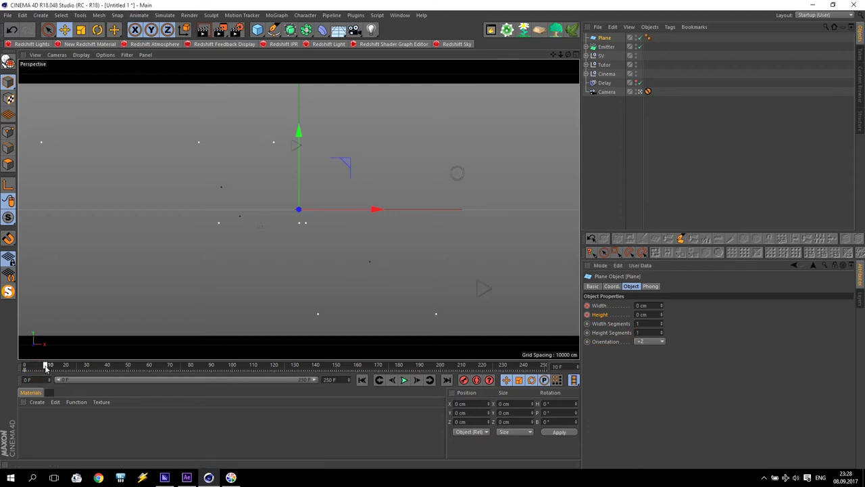
left_click(650, 307)
type("5")
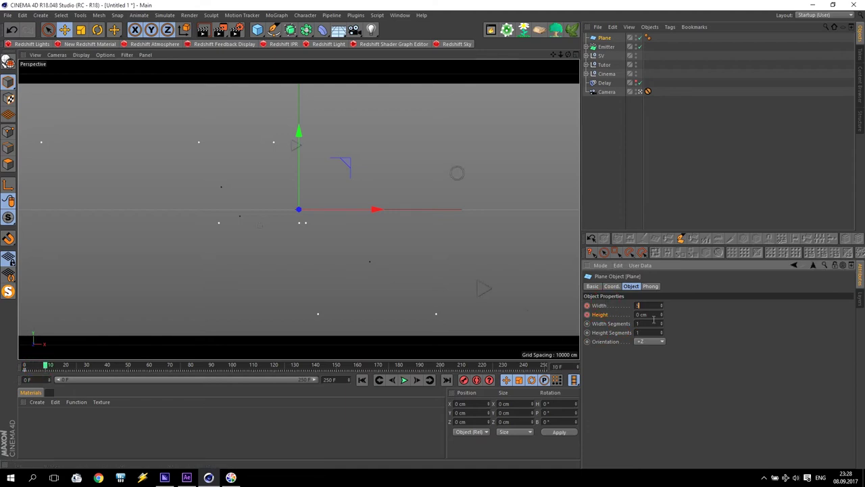
key("Tab")
left_click(599, 317)
left_click(588, 306)
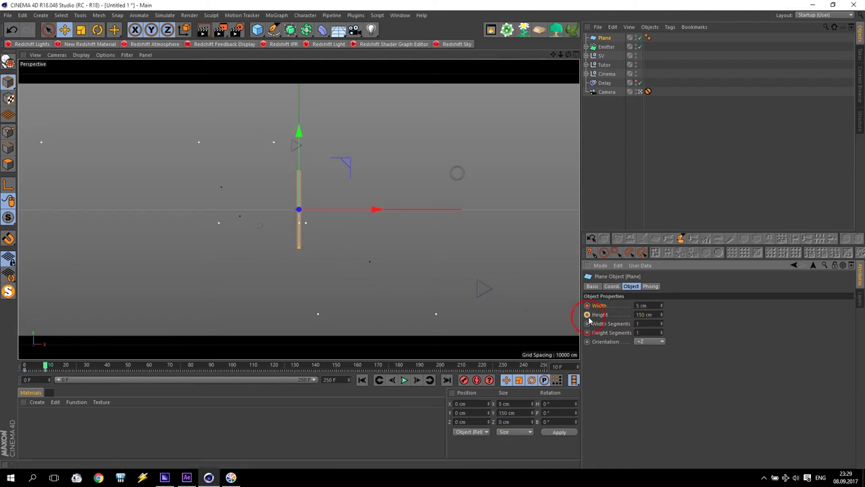
Keyframe the plane's width at 0 cm at frame 20
left_click(67, 366)
left_click(651, 306)
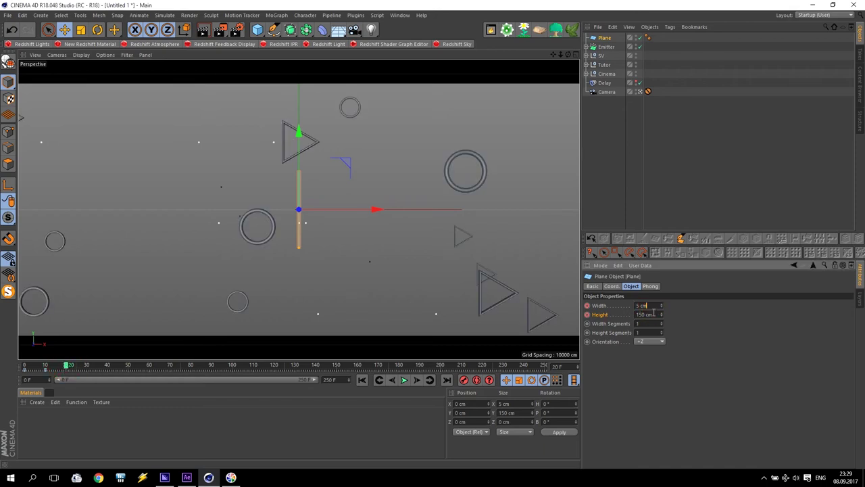
left_click(621, 307)
type("0")
key("Return")
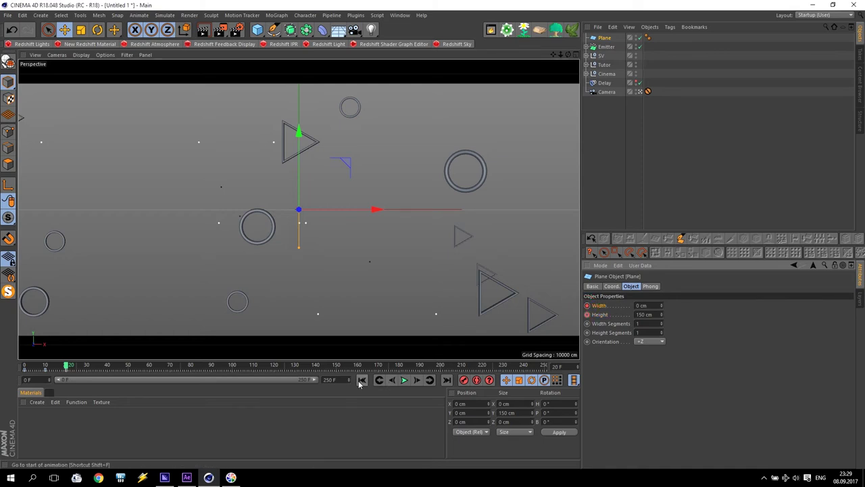
Play the plane's grow-and-shrink animation from the start and return to frame 0
left_click(362, 380)
left_click(404, 380)
left_click(404, 379)
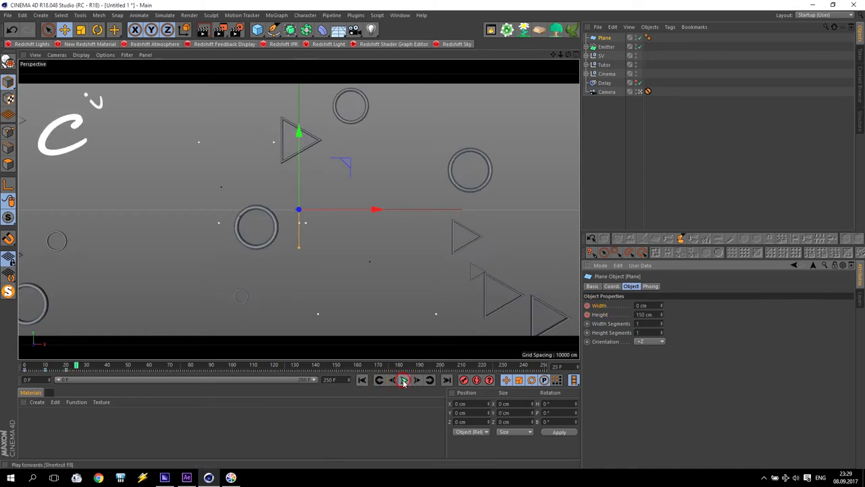
left_click(361, 380)
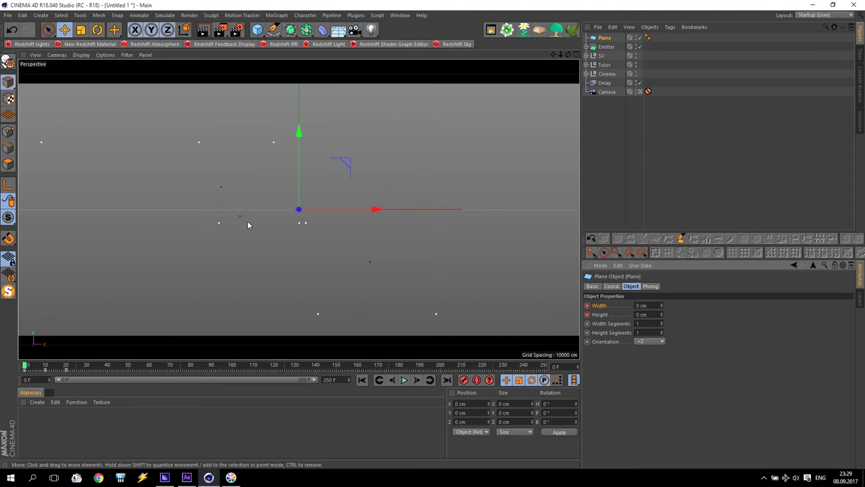
Add a MoGraph Cloner, make the plane its child, and set the cloner's mode to Radial
left_click(277, 15)
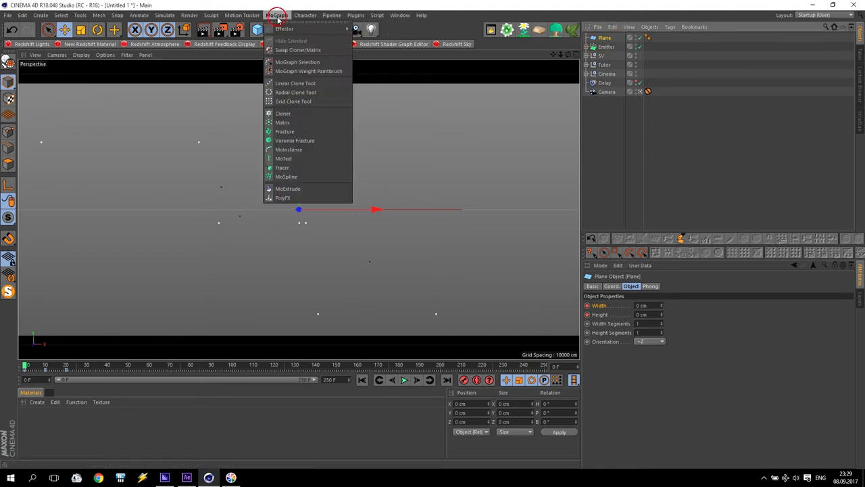
left_click(282, 114)
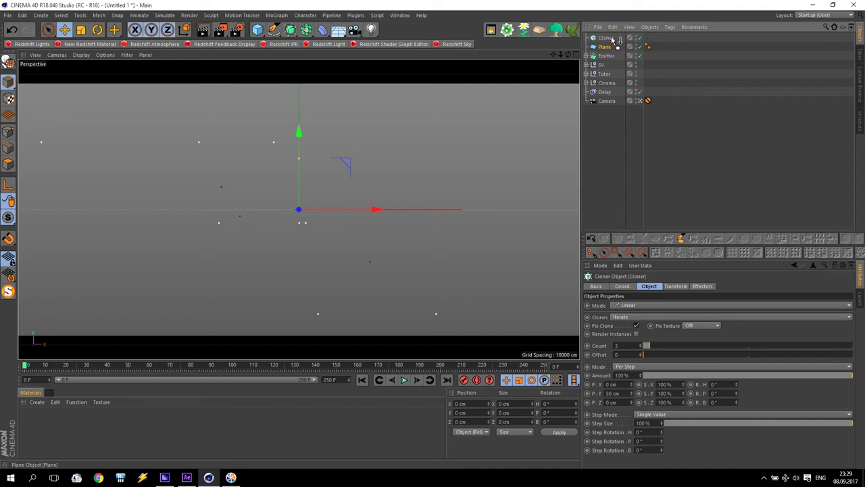
left_click_drag(612, 39, 612, 40)
left_click(605, 38)
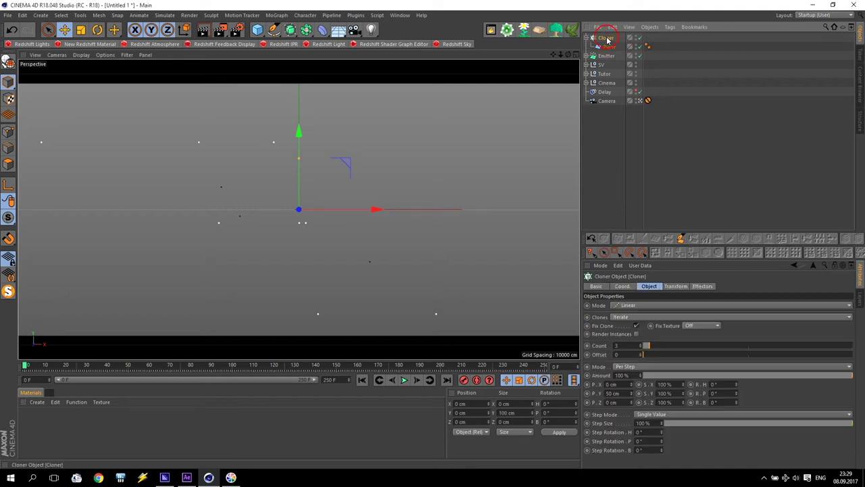
left_click(628, 306)
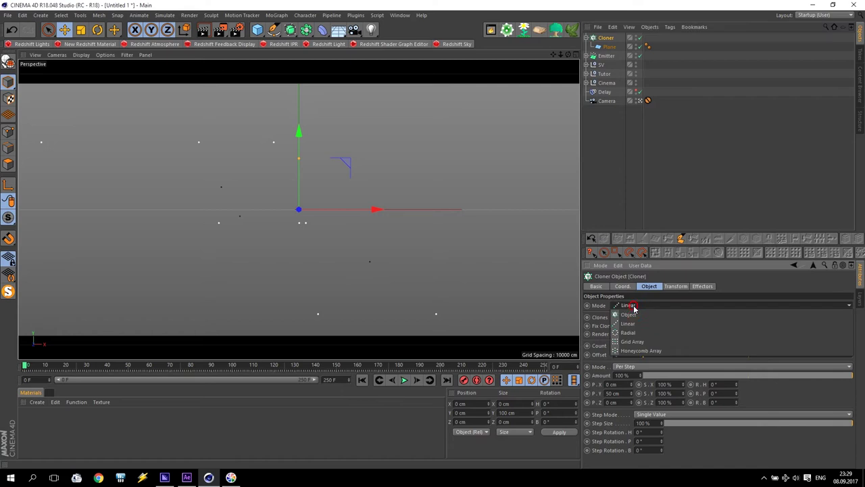
left_click(631, 332)
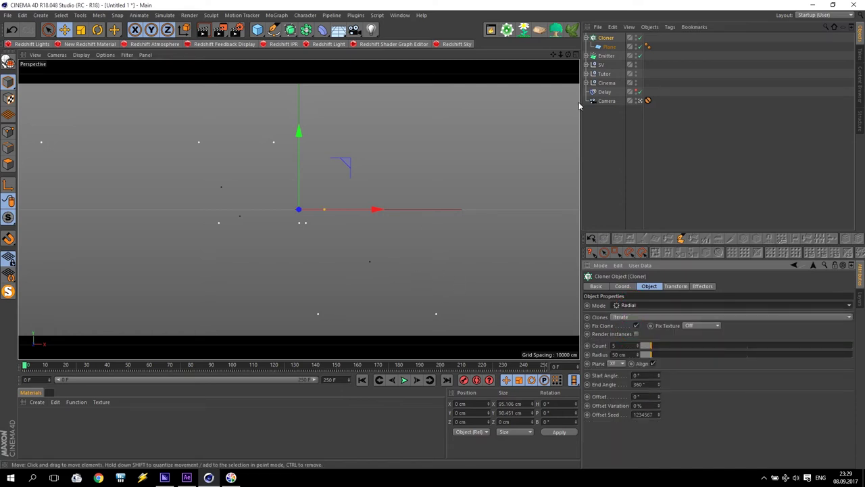
At frame 10, set the radial cloner's count to 13 and its radius to 128 cm
left_click_drag(26, 366, 48, 366)
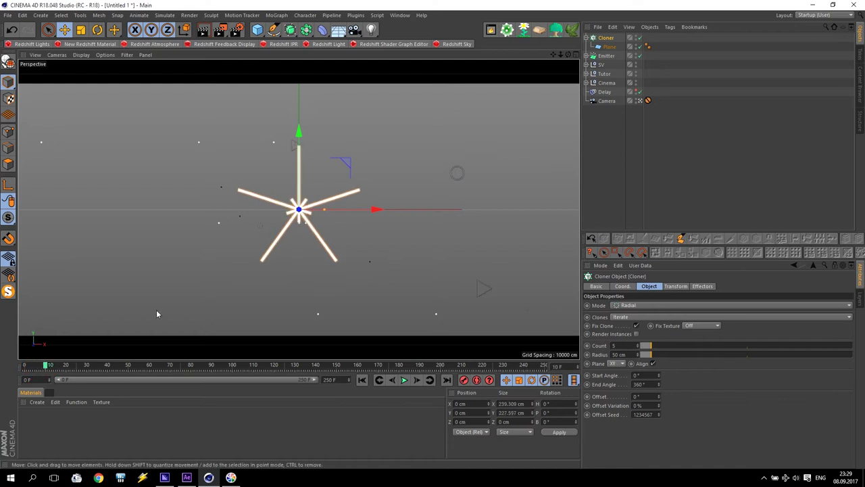
left_click_drag(637, 345, 669, 363)
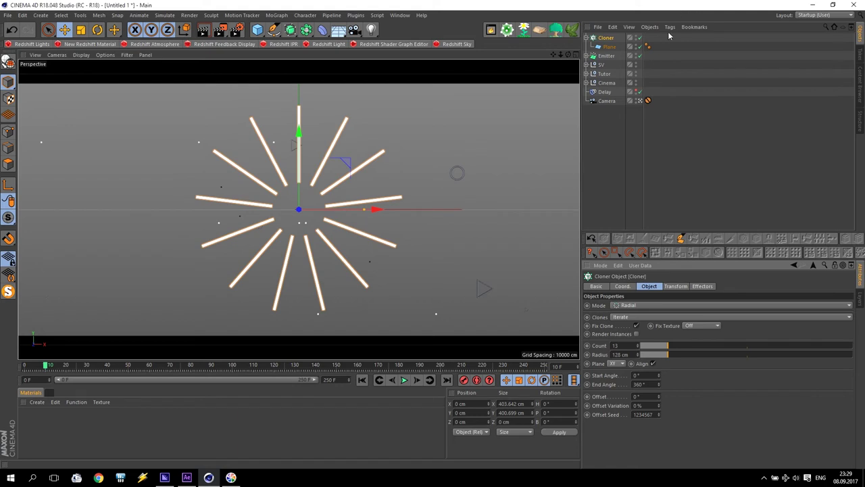
Shift all of the plane's size keyframes later in time so its animation starts at about frame 30
left_click_drag(46, 365, 88, 370)
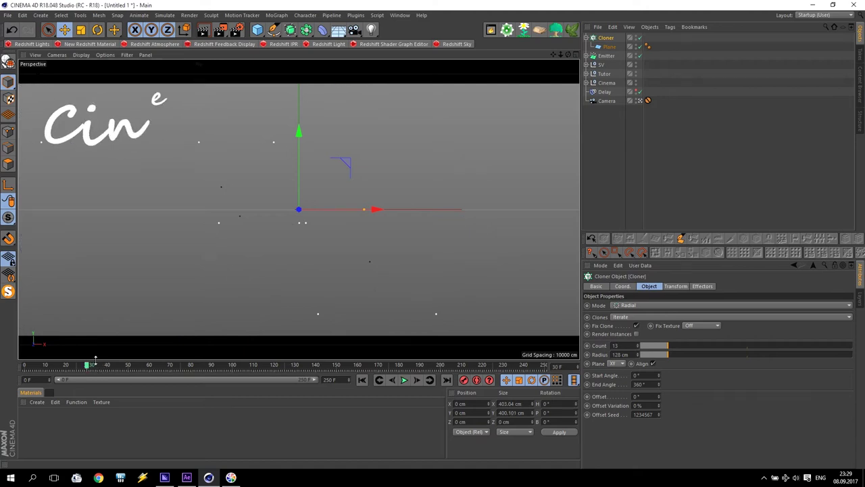
left_click(606, 47)
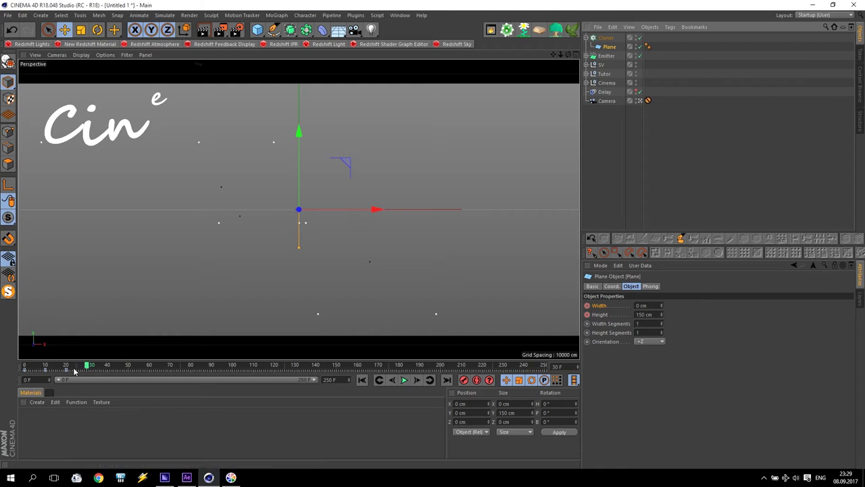
left_click(25, 369)
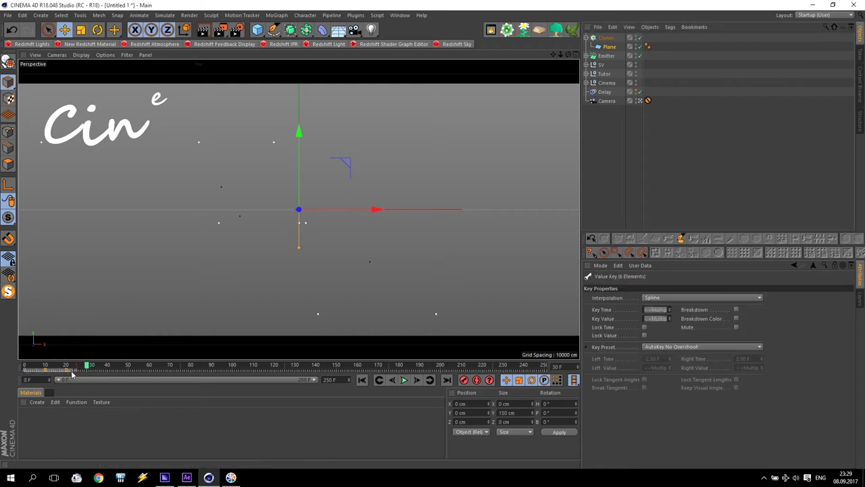
left_click(26, 371)
left_click_drag(27, 372, 89, 375)
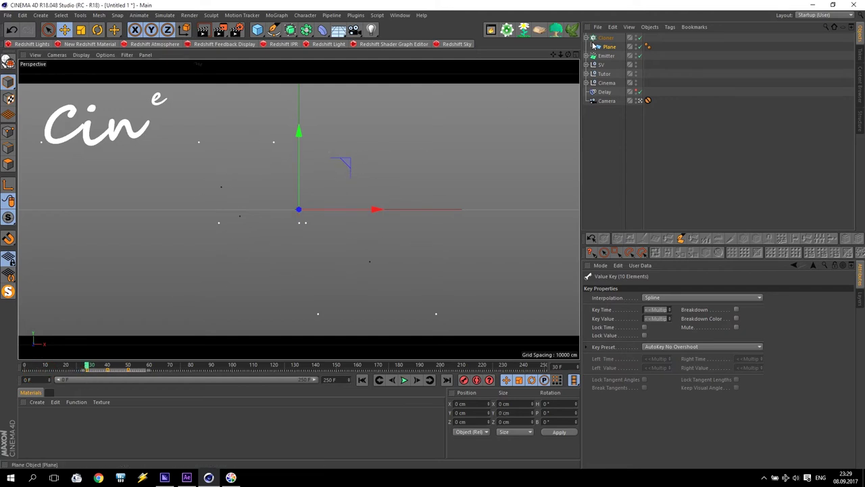
Move the cloner onto the start of the Cinema title, at about X -461 cm and Y 163 cm, and preview the burst at frame 44
left_click(298, 161)
left_click_drag(295, 158, 112, 85)
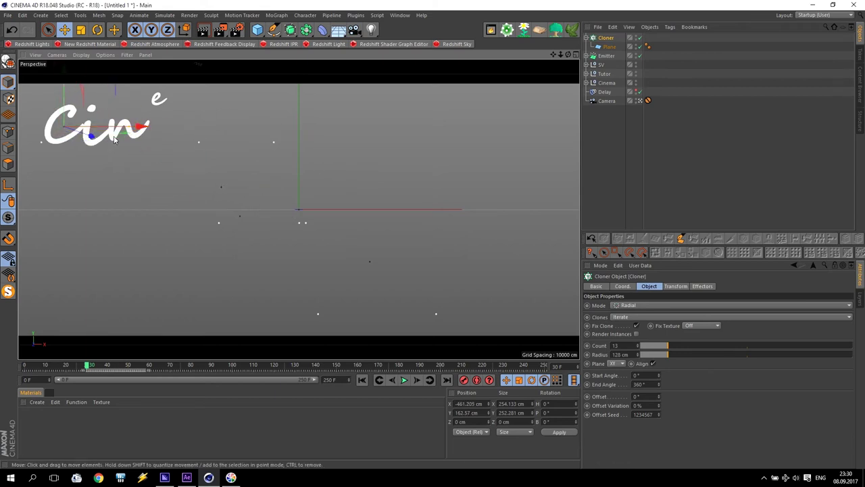
mouse_move(88, 366)
left_mouse_down()
mouse_move(46, 363)
mouse_move(99, 364)
mouse_move(104, 372)
mouse_move(116, 366)
left_mouse_up()
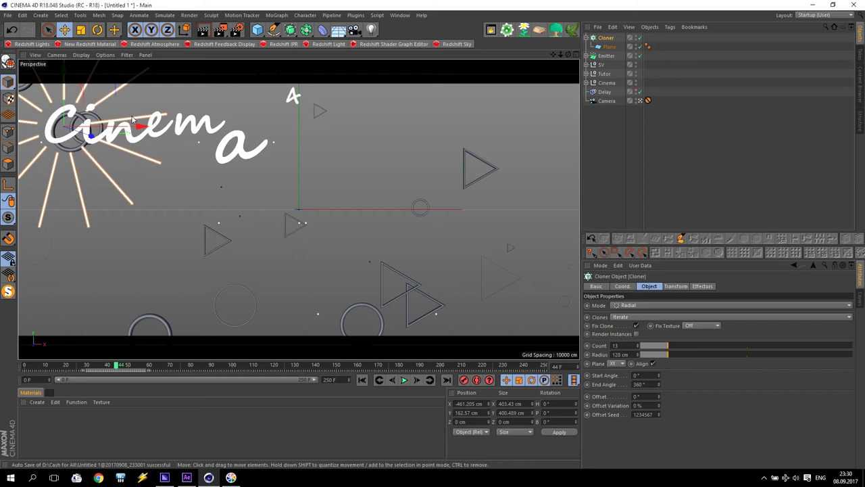
Set the radial Cloner's start angle to 145° and its end angle to 420°
left_click(609, 41)
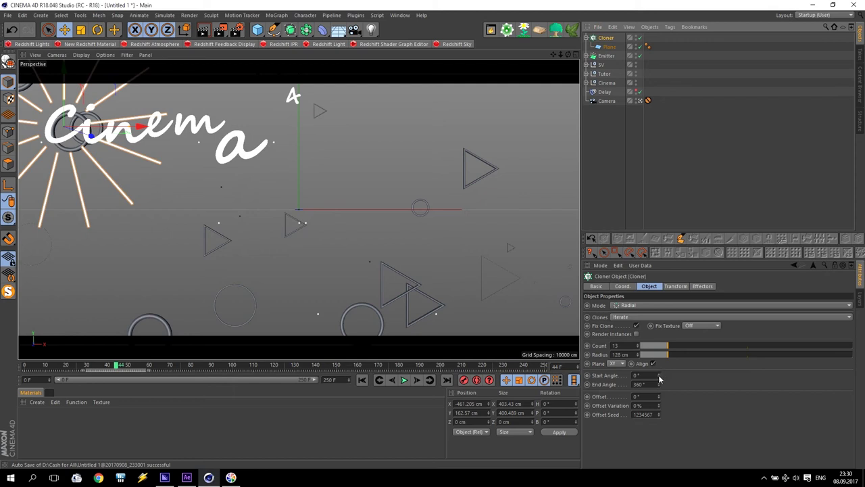
mouse_move(659, 379)
left_mouse_down()
mouse_move(686, 379)
mouse_move(659, 387)
left_mouse_up()
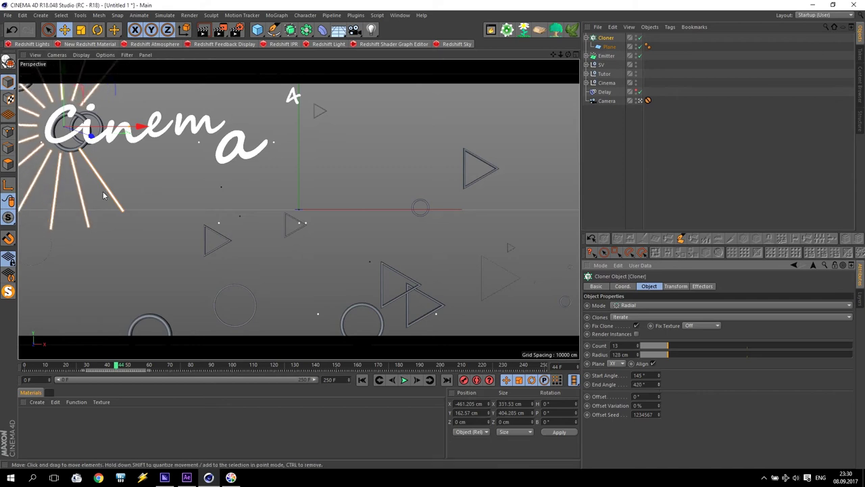
Add a Step effector to the Cloner with scale disabled and a time offset of 15 F, and preview the staggered lines
left_click(610, 39)
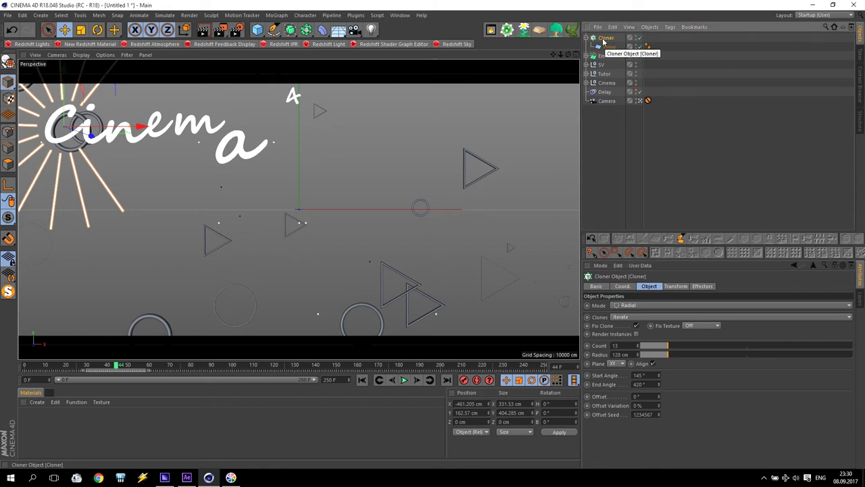
left_click(270, 15)
mouse_move(289, 31)
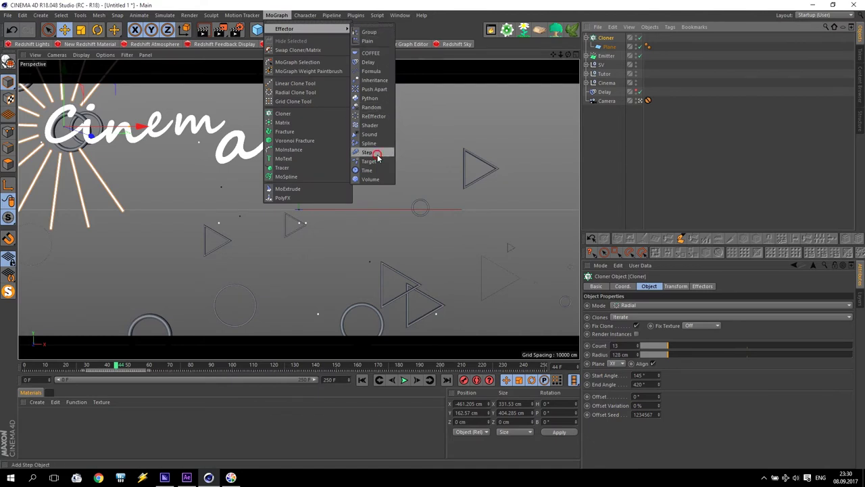
left_click(366, 152)
left_click(672, 287)
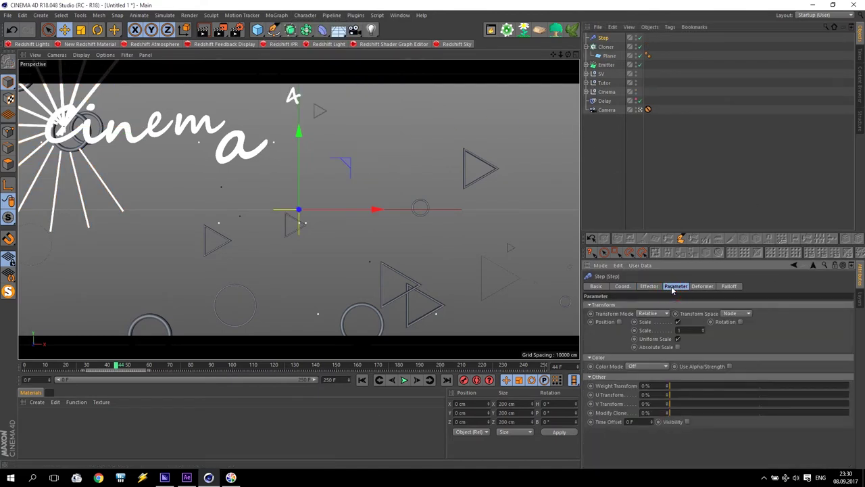
left_click(678, 322)
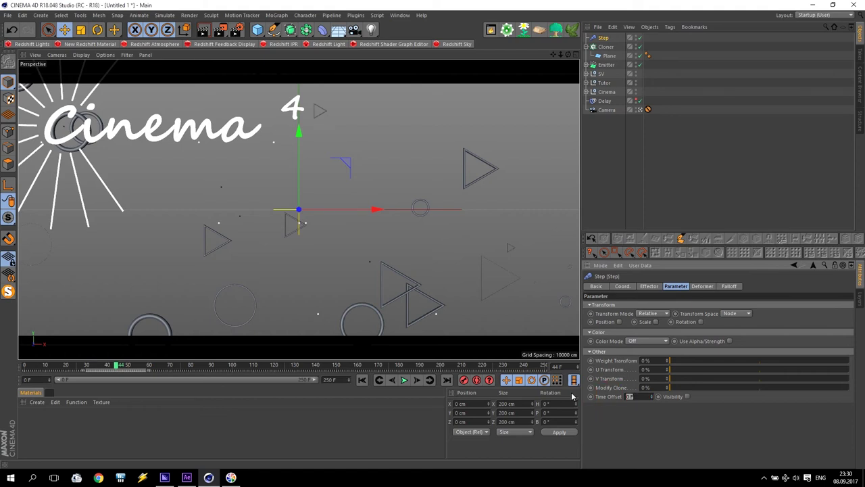
key("Return")
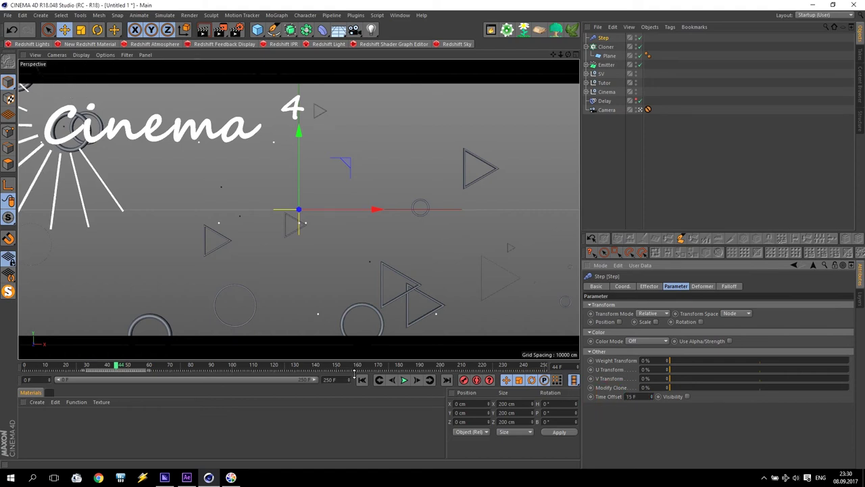
left_click_drag(116, 365, 172, 379)
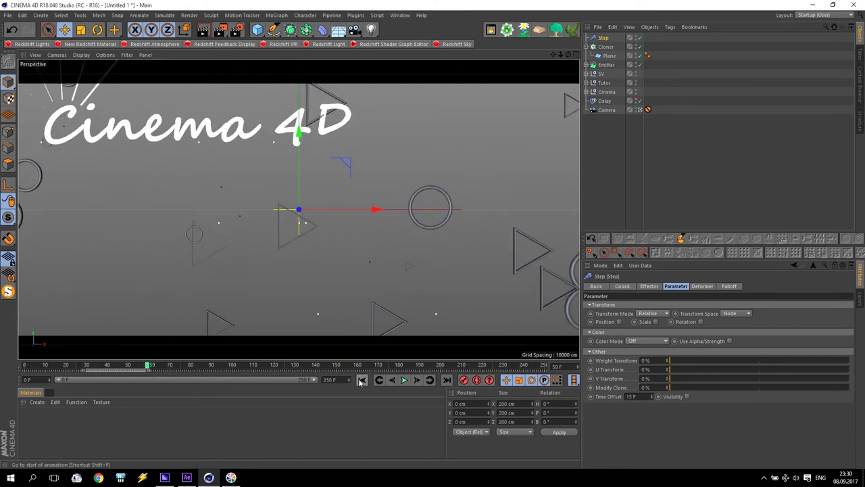
Group the Step effector and the Cloner under a null and name it Lines
left_click(606, 46, "ctrl")
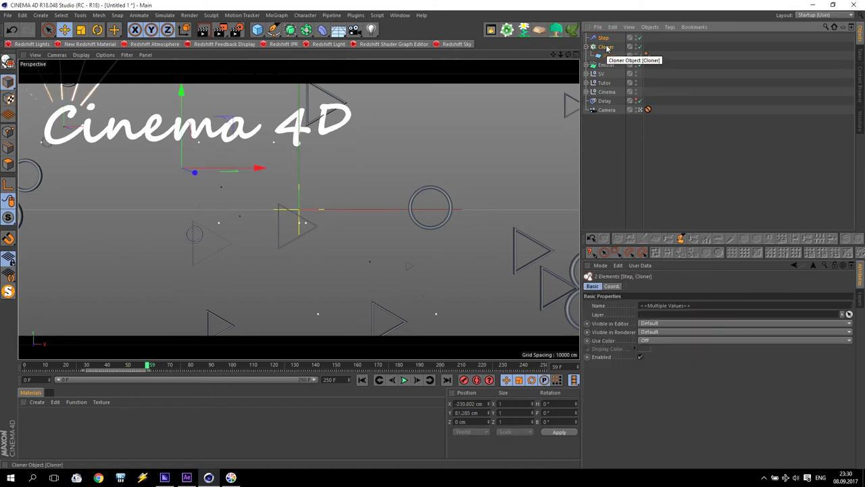
key("alt+g")
double_click(604, 38)
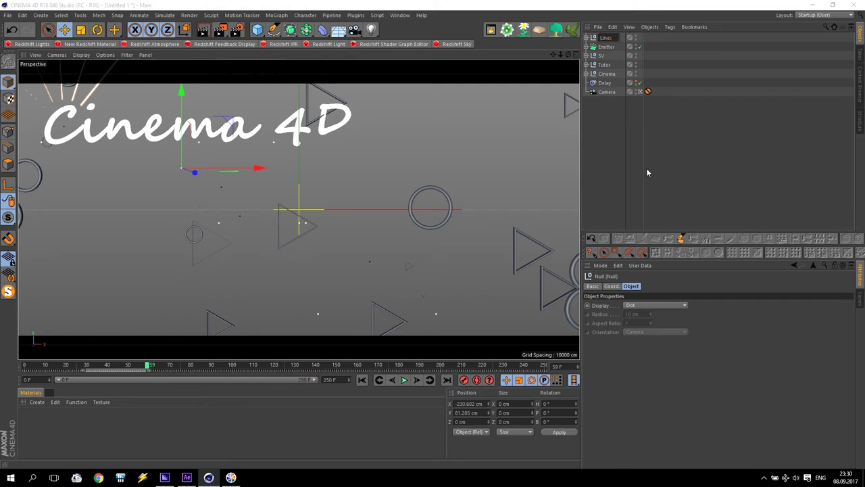
left_click(618, 167)
left_click(610, 46)
Duplicate the Lines group and shift the keyframes of the copy's Plane to start at frame 125
left_click(608, 37)
left_click_drag(612, 35, 611, 38, "ctrl")
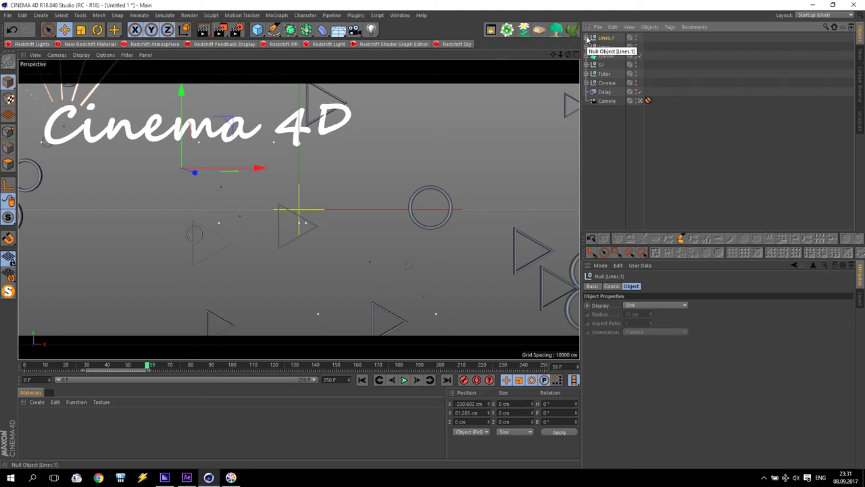
left_click_drag(148, 368, 285, 372)
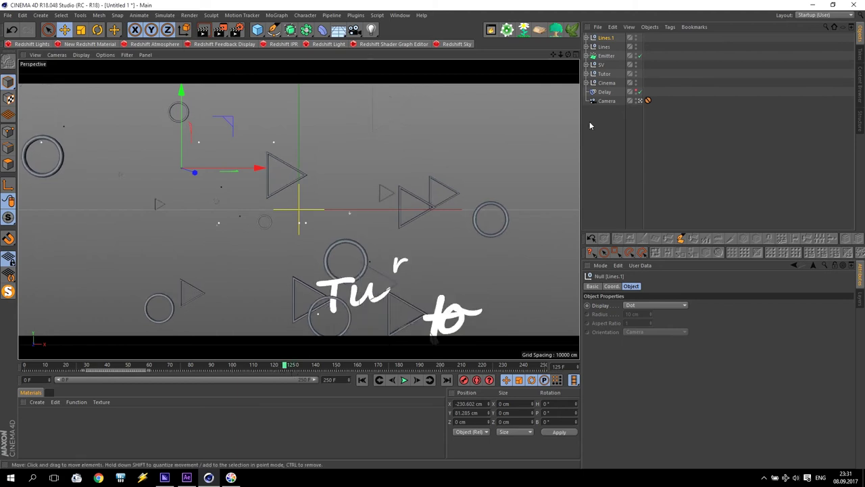
left_click(586, 38)
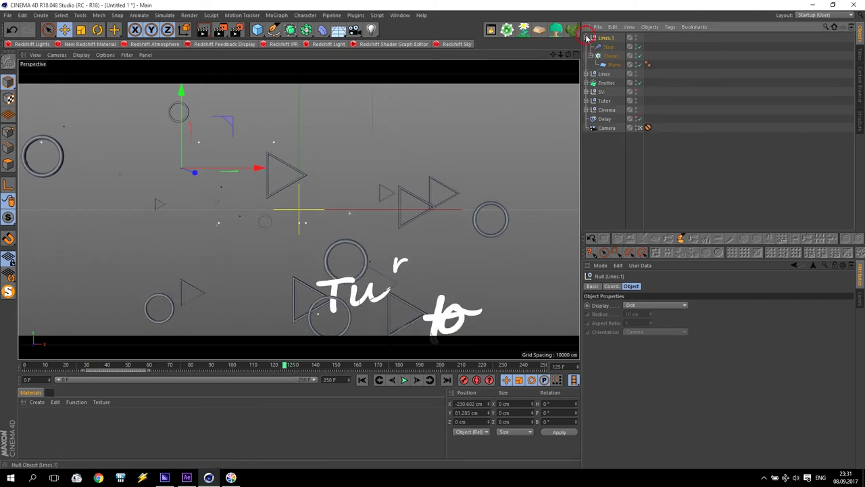
left_click(614, 64)
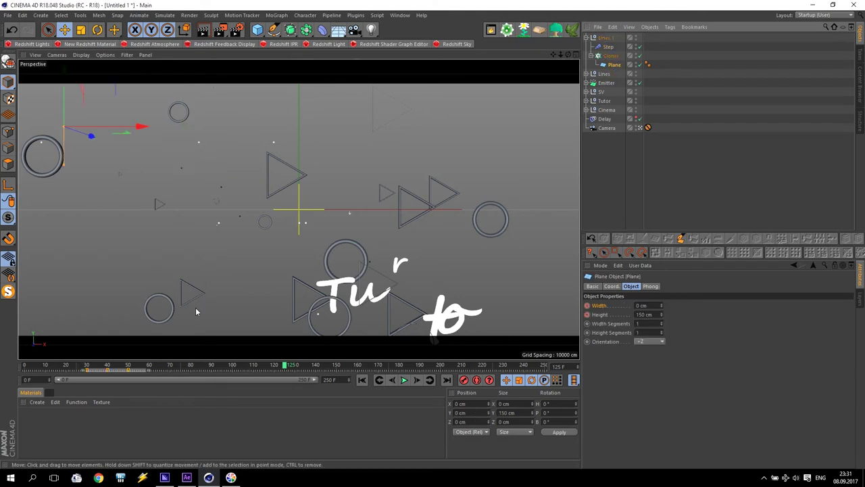
left_click_drag(87, 374, 285, 380)
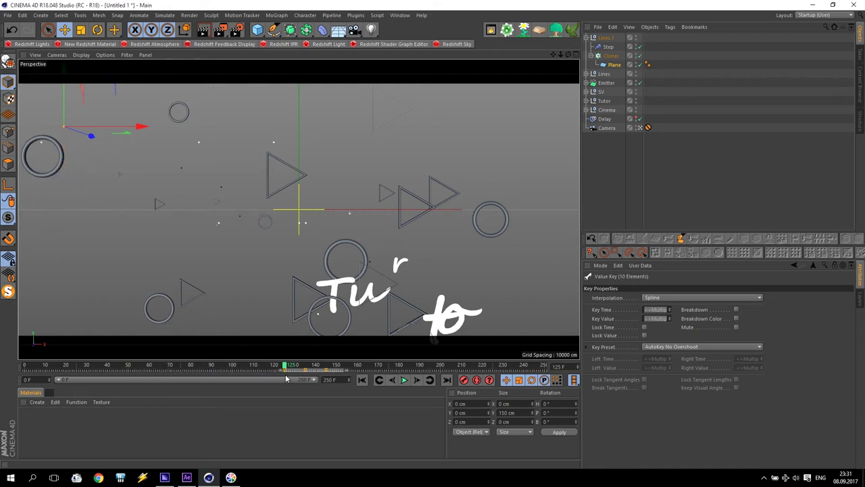
Move the duplicated Cloner to the T of the Tutorial text, at about X 311 cm and Y -250 cm
left_click(610, 55)
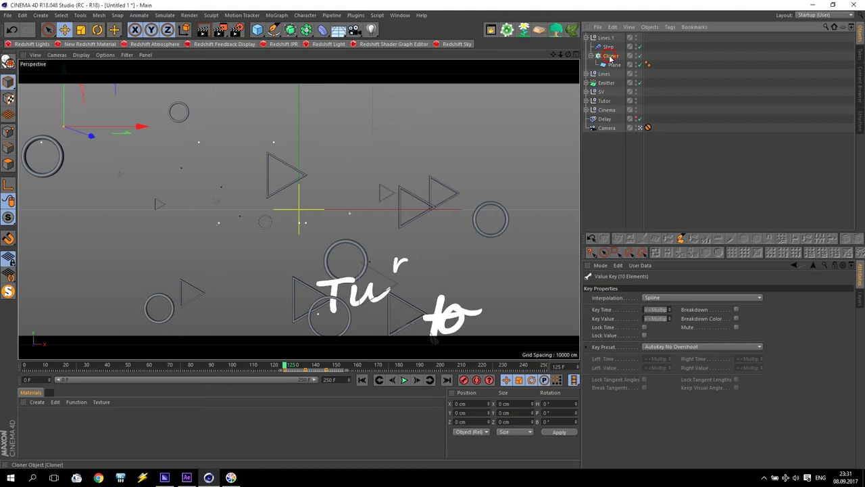
left_click_drag(142, 128, 389, 146)
left_click_drag(323, 122, 327, 273)
key("ctrl+z")
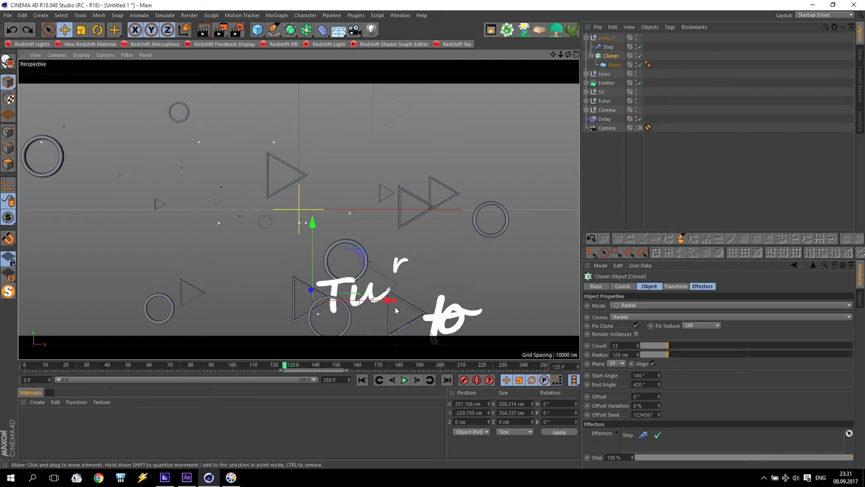
left_click_drag(391, 300, 410, 299)
mouse_move(332, 224)
left_mouse_down()
mouse_move(335, 241)
mouse_move(334, 228)
left_mouse_up()
left_click_drag(288, 366, 338, 369)
left_click_drag(332, 226, 386, 256)
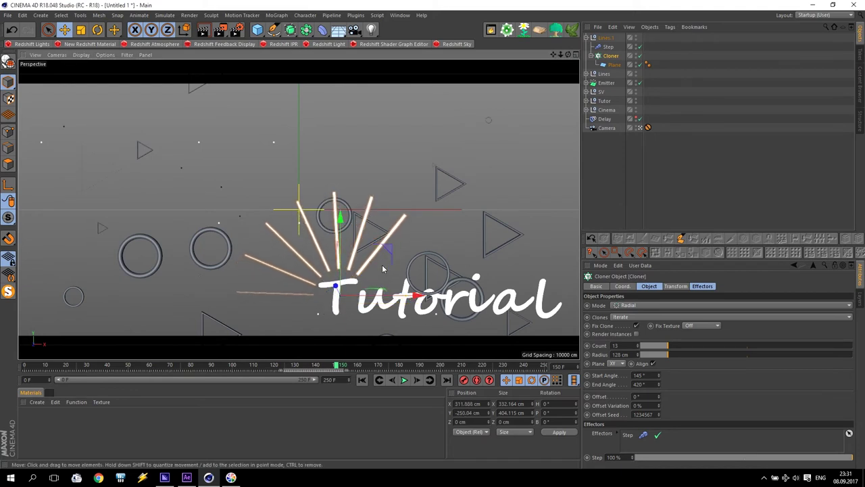
left_click_drag(378, 295, 377, 295)
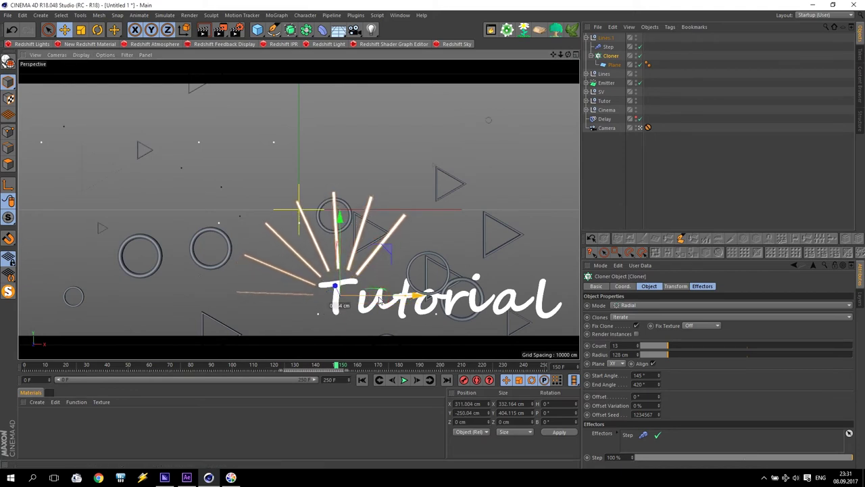
Play the animation from the start to review both line bursts, and collapse the duplicated Lines group
left_click(362, 381)
left_click(404, 379)
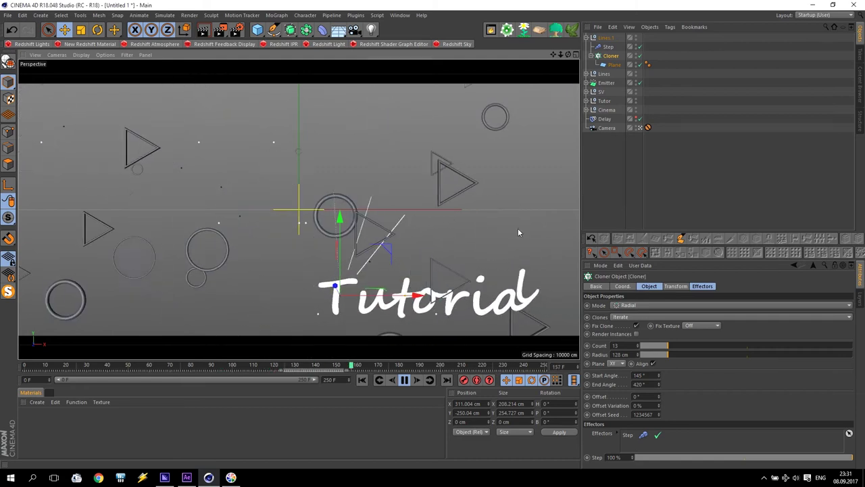
left_click(403, 379)
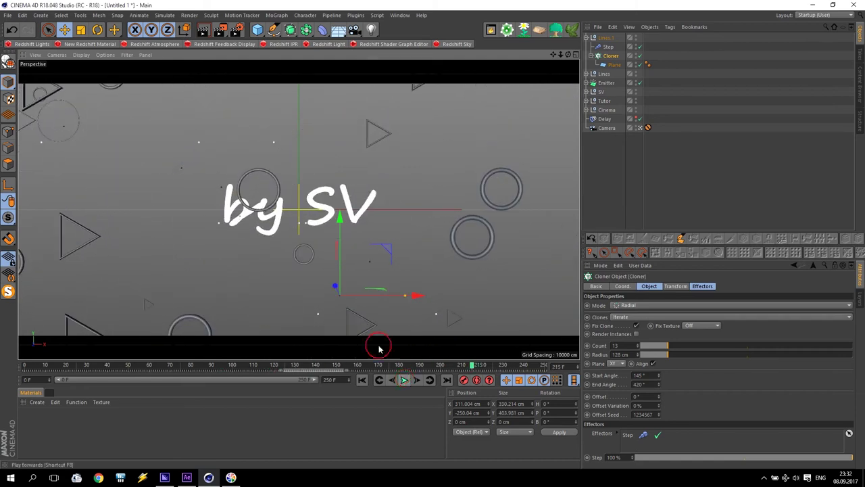
left_click(585, 37)
left_click(606, 39)
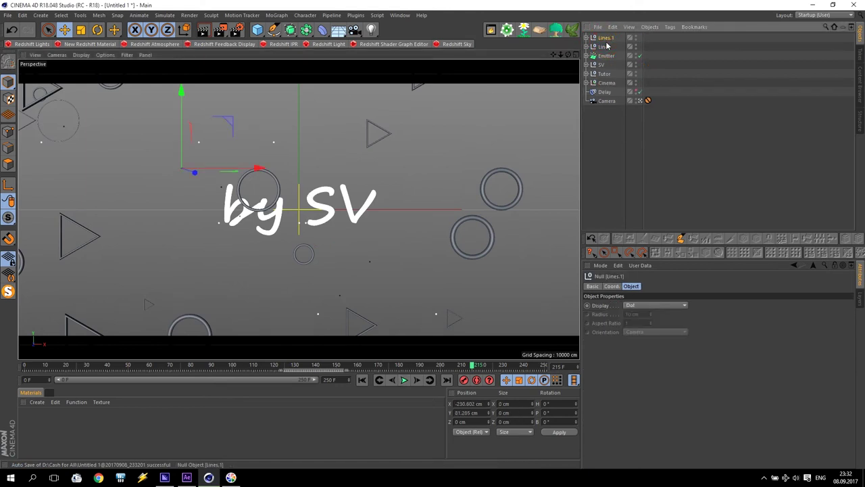
Create a Disc with +Z orientation, an outer radius of 40 cm and 1 disc segment
left_click(257, 30)
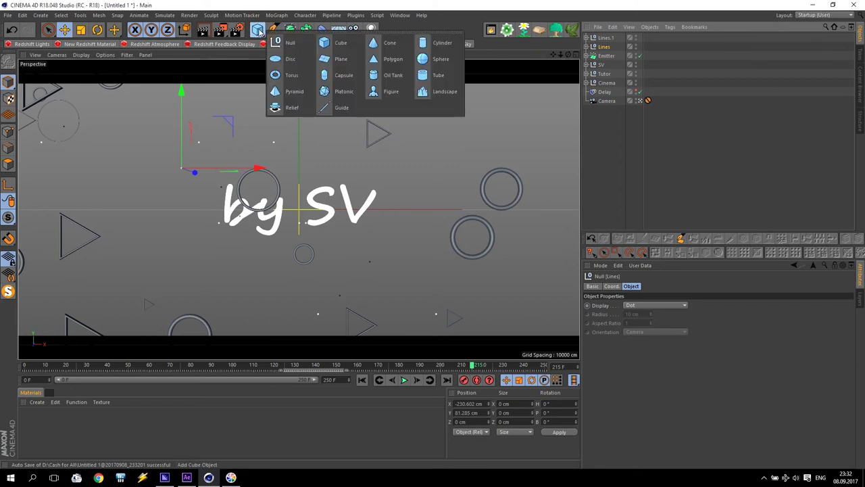
left_click(290, 60)
left_click(648, 342)
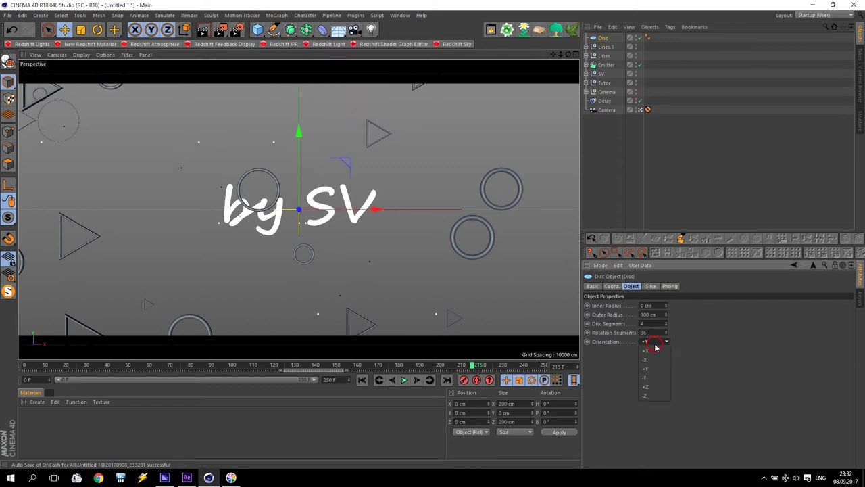
left_click(655, 387)
left_click(647, 314)
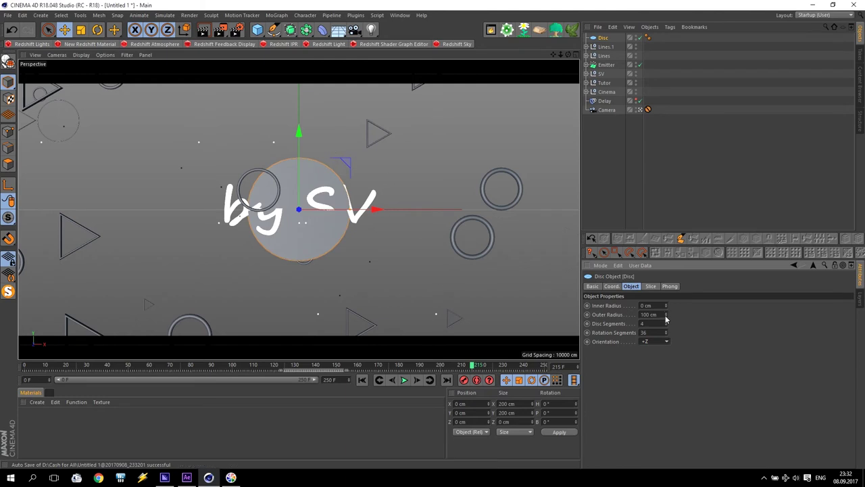
type("50")
key("Return")
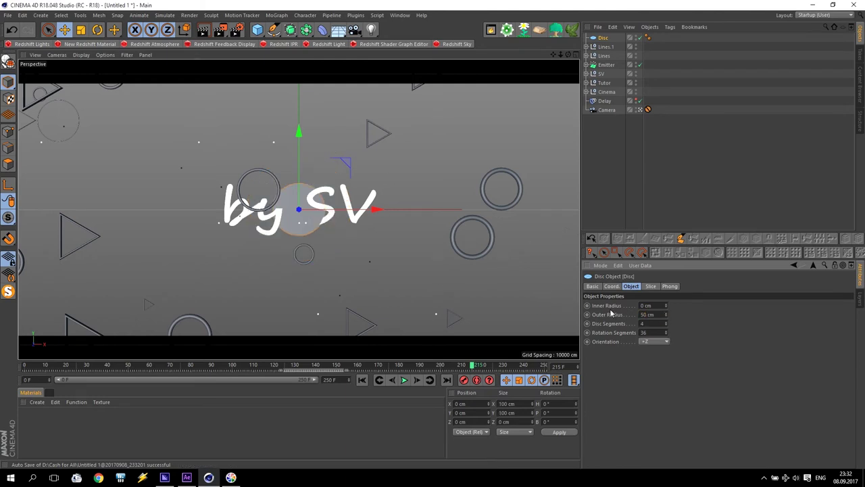
left_click(649, 314)
type("40")
key("Return")
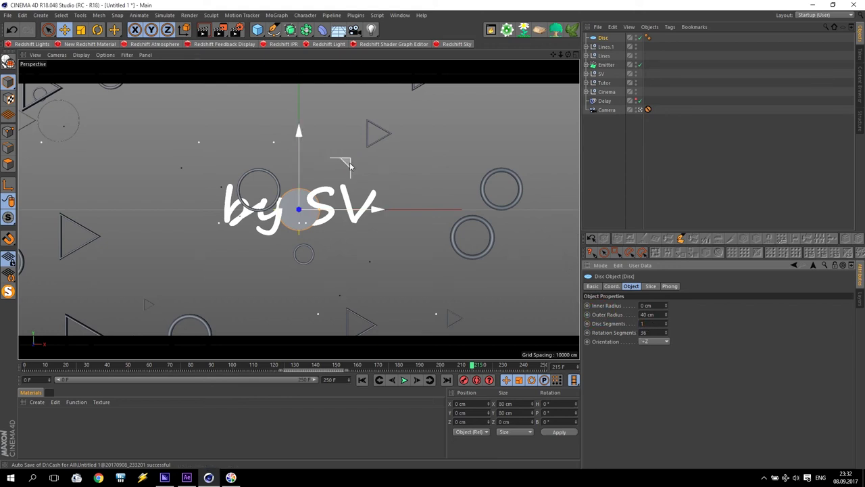
Add a MoGraph Cloner and make the Disc its child
left_click(600, 35)
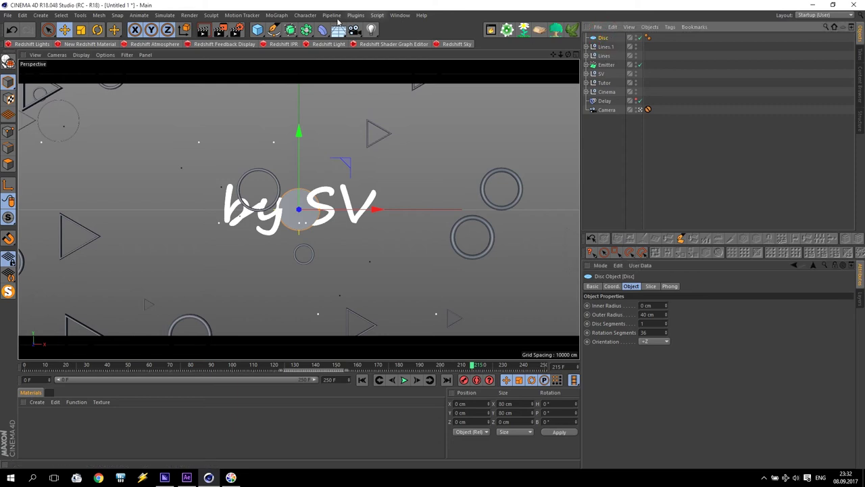
left_click(300, 17)
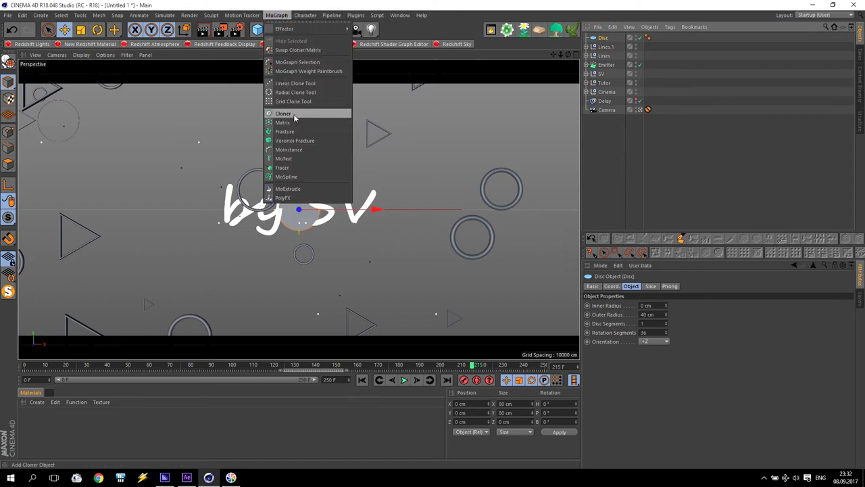
left_click(297, 119)
left_click_drag(613, 42, 611, 40)
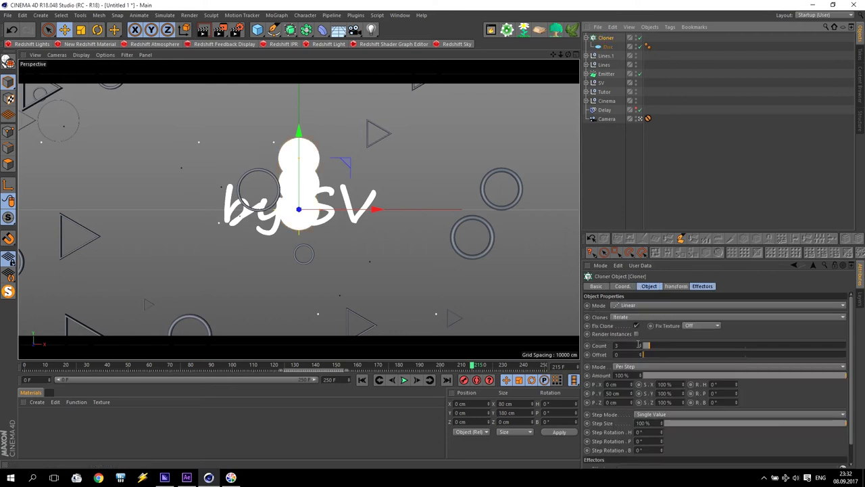
Set the Cloner to 6 clones spaced 91 cm in X and 0 cm in Y, and move it to about X -228 cm, Y 102 cm
left_click_drag(642, 350, 642, 347)
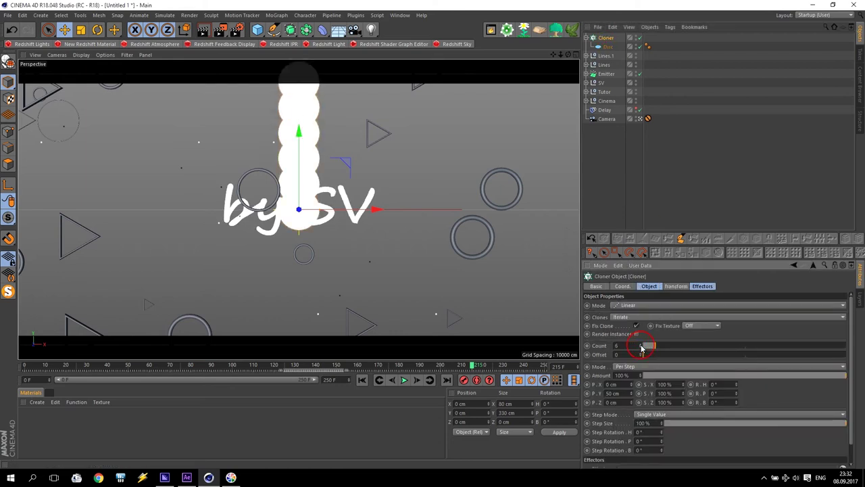
left_click(621, 392)
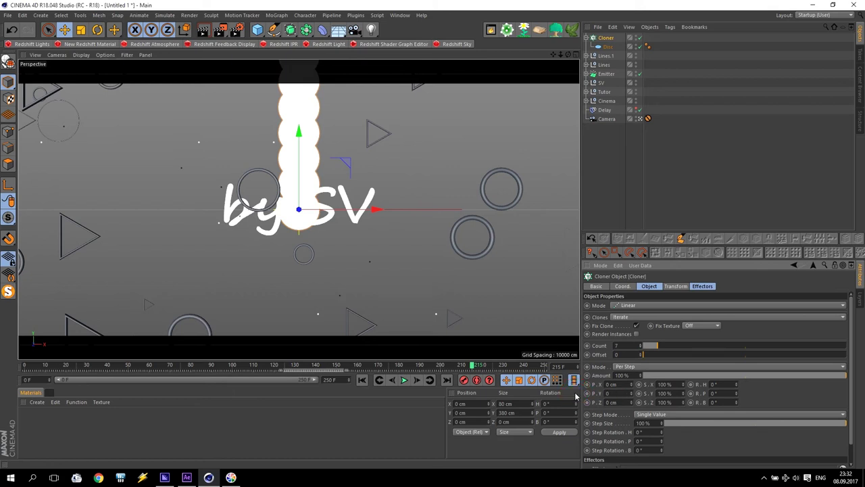
key("Return")
left_click_drag(631, 384, 661, 384)
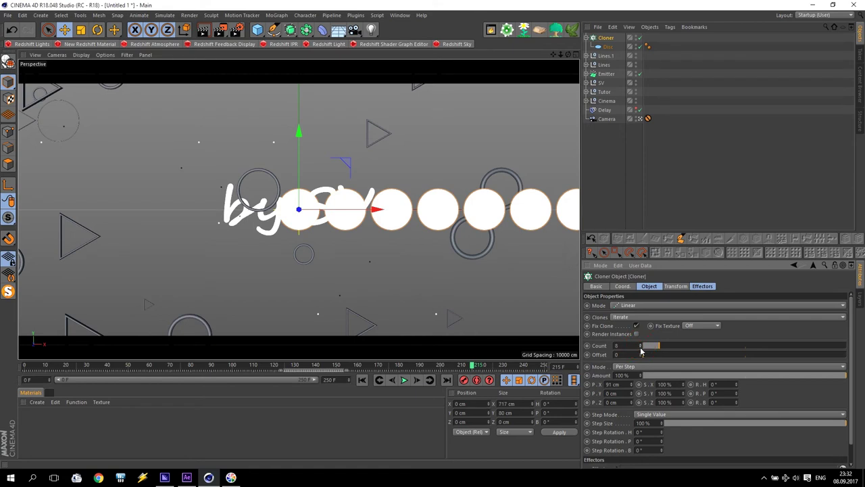
left_click(640, 348)
left_click(640, 348)
left_click_drag(340, 162, 229, 110)
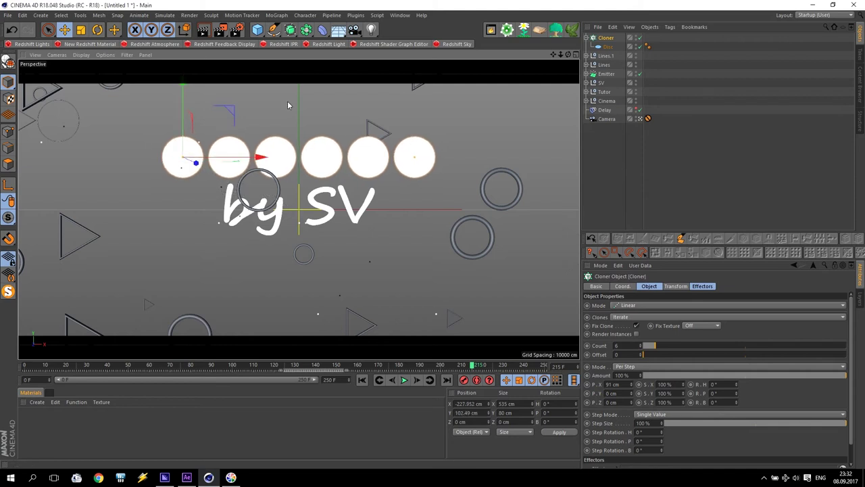
left_click(608, 47)
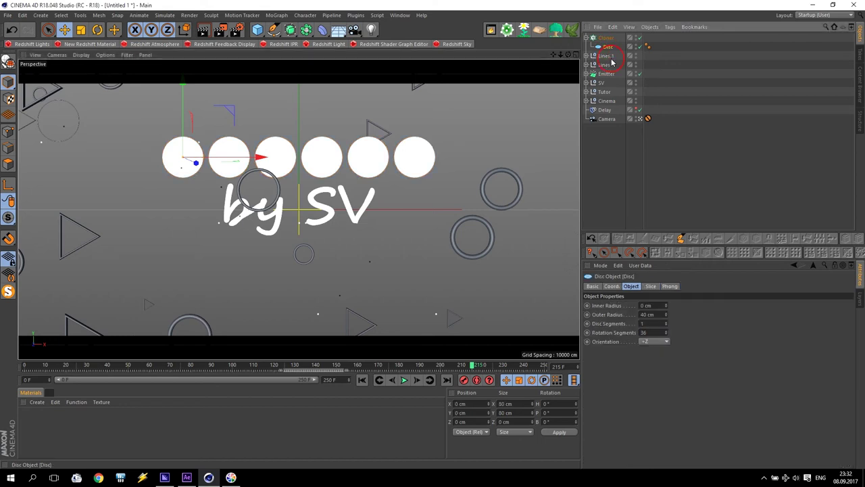
Set the Disc's outer radius to 30 cm
left_click(660, 315)
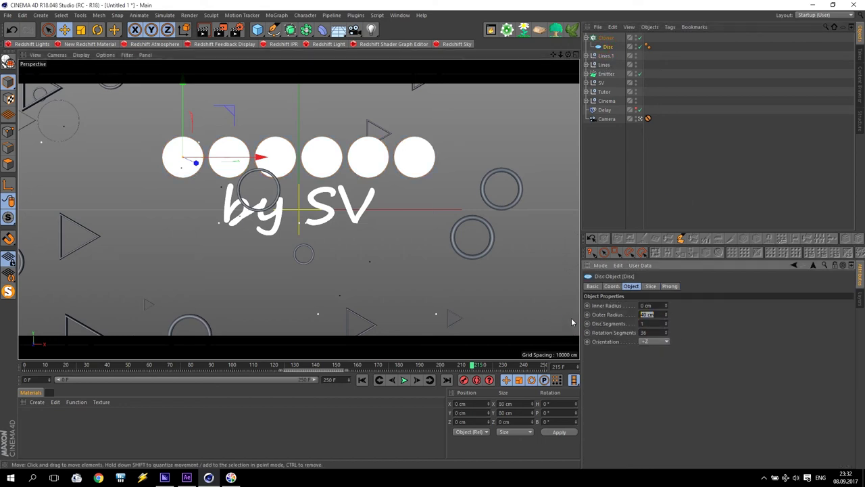
type("30")
key("Return")
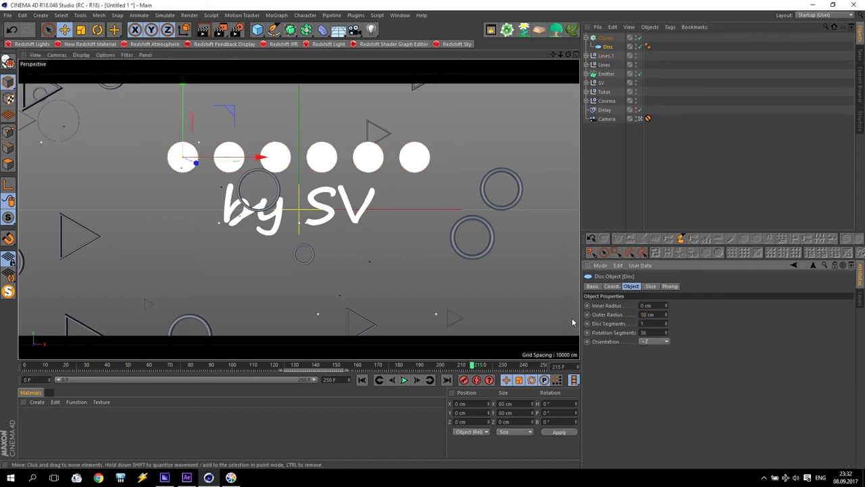
Set the Cloner to 7 clones spaced 67 cm in X, and move it to about X -200 cm, Y 93 cm
left_click(606, 38)
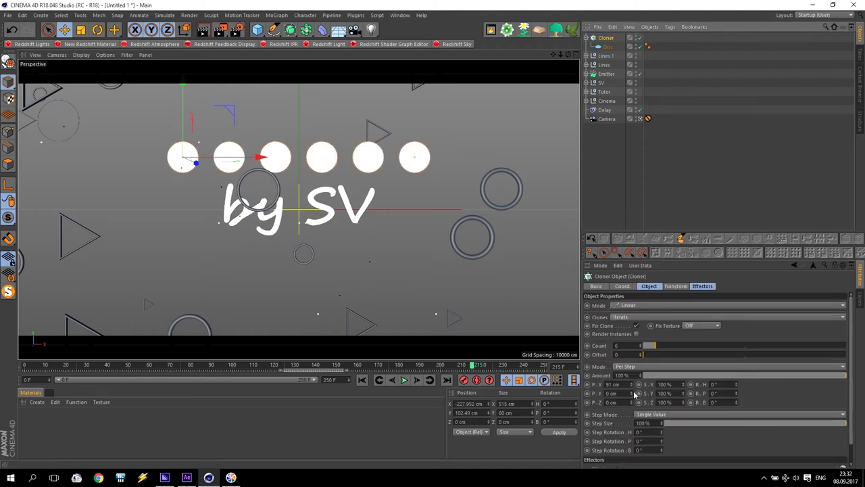
left_click_drag(632, 384, 606, 384)
mouse_move(641, 345)
left_mouse_down()
mouse_move(638, 351)
mouse_move(642, 346)
left_mouse_up()
left_click(640, 348)
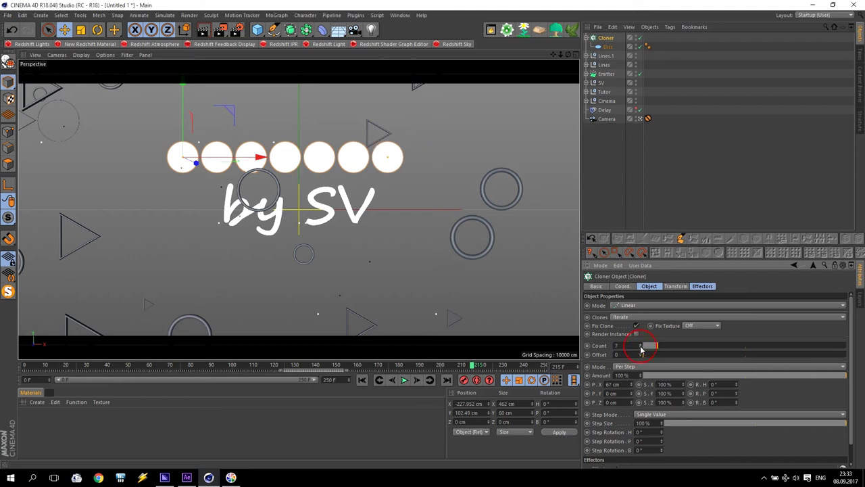
left_click_drag(262, 158, 282, 167)
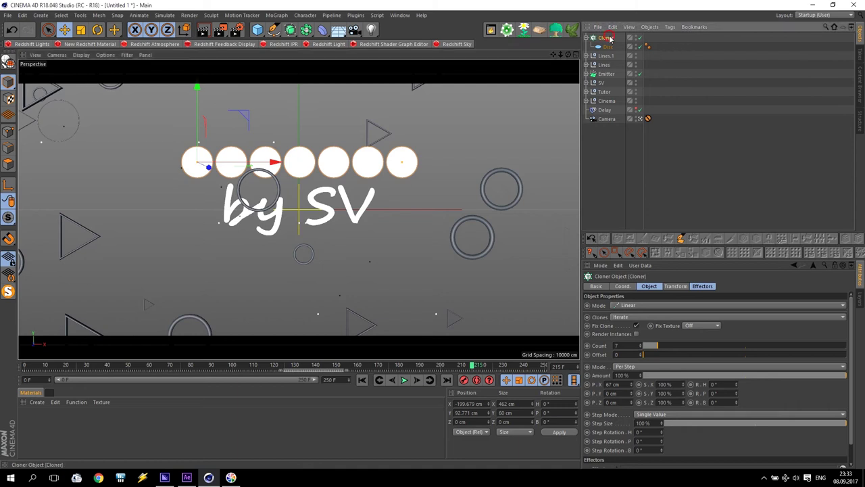
Add a MoGraph Plain effector to the Cloner
left_click(269, 15)
mouse_move(284, 29)
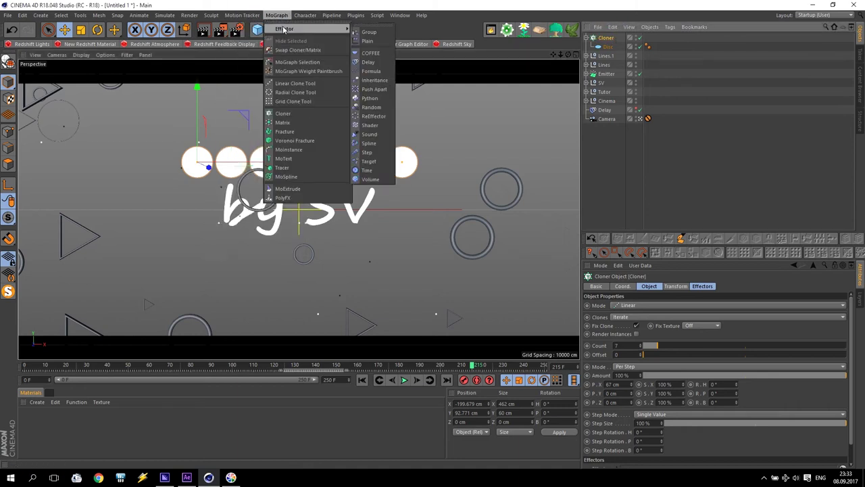
left_click(376, 43)
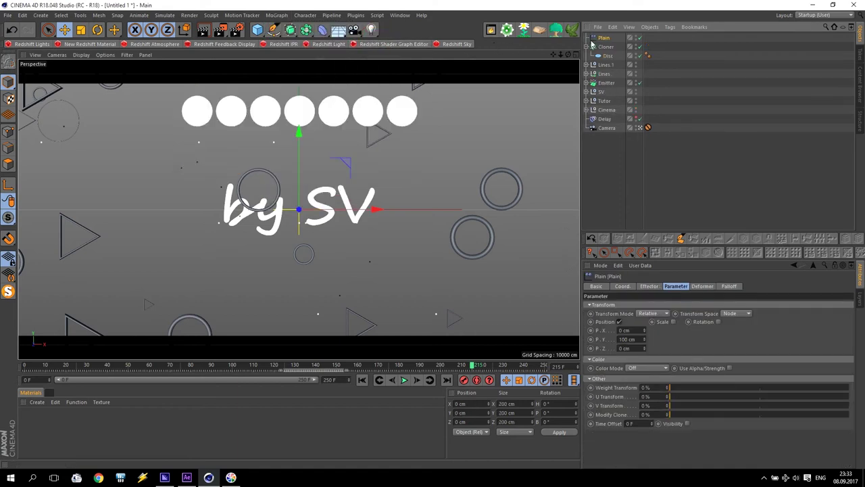
left_click_drag(604, 42, 606, 56)
Turn off the Plain effector's position influence and enable a uniform scale of -1
left_click(619, 322)
left_click(655, 322)
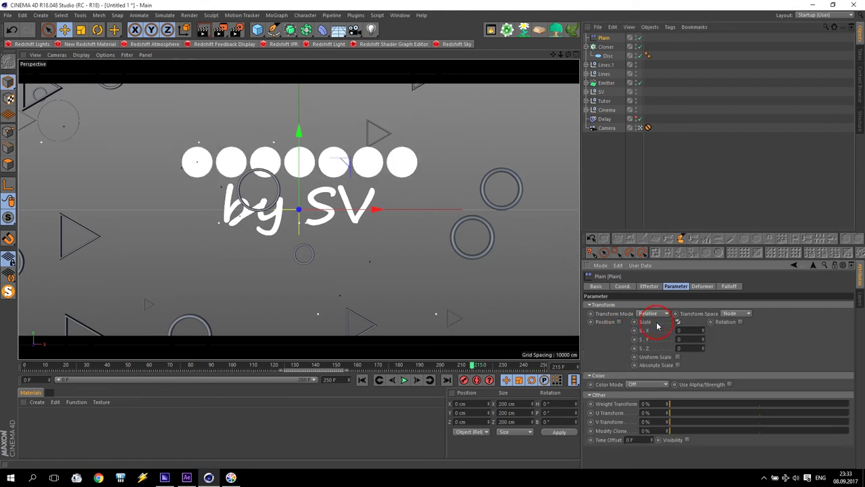
left_click(678, 356)
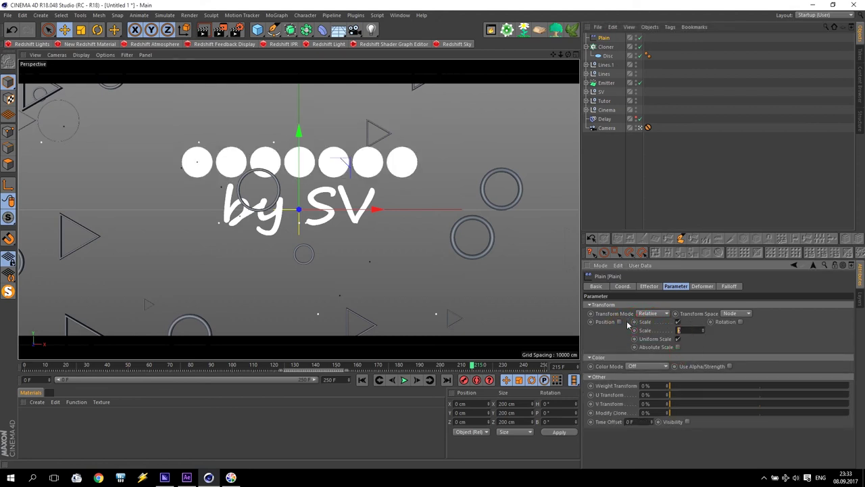
type("-1")
key("Return")
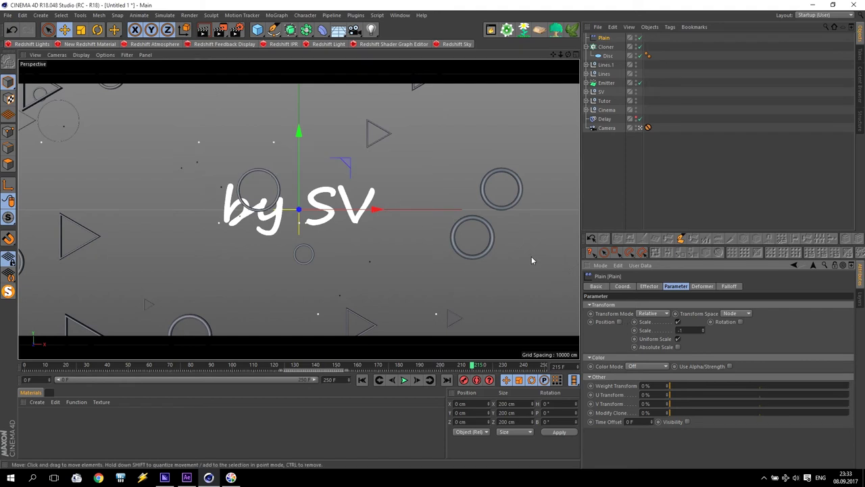
Give the Plain effector a Sphere falloff and raise it onto the disc row at about Y 92 cm
left_click(729, 287)
left_click(653, 306)
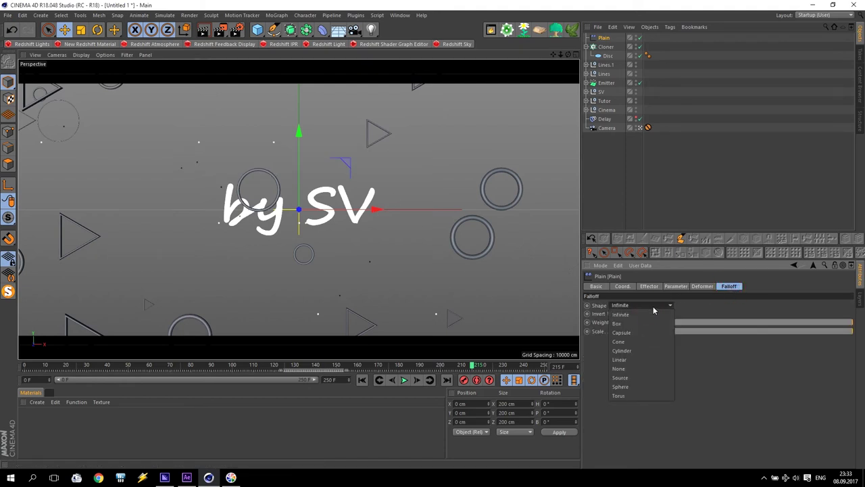
left_click(636, 385)
left_click_drag(300, 180, 301, 138)
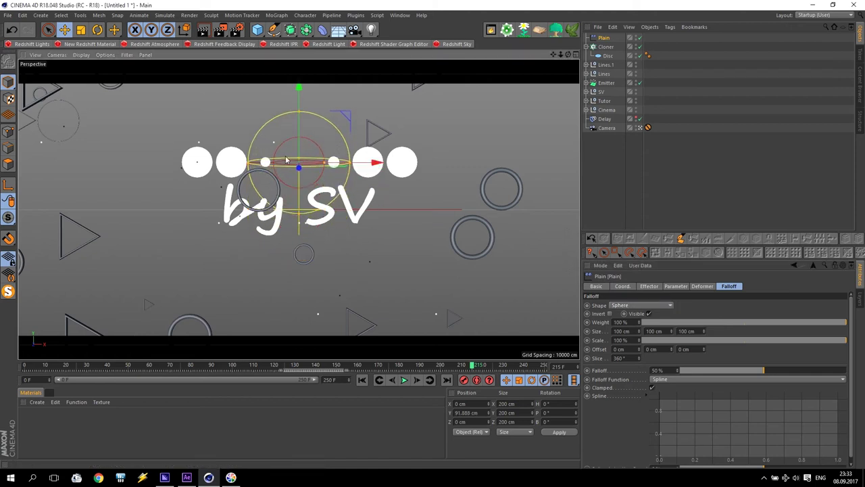
left_click_drag(368, 163, 400, 219)
Invert the falloff with an X size of 170 cm, and move the Plain effector to about X -382 cm
left_click(609, 314)
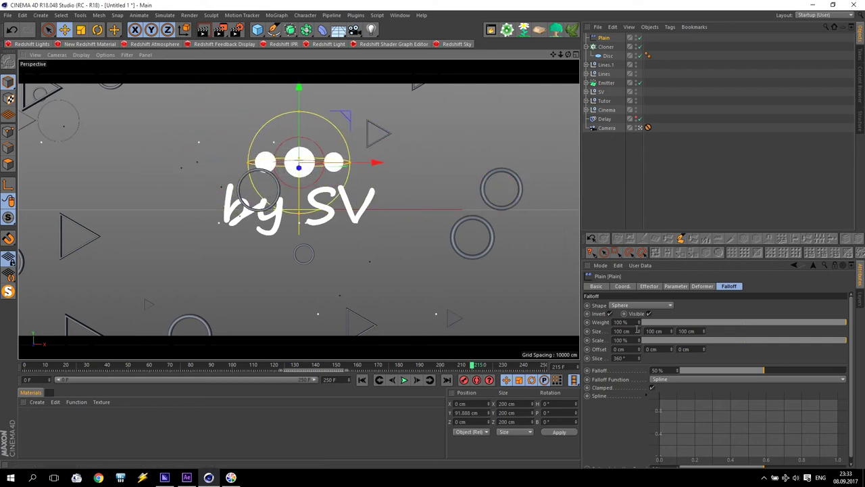
left_click_drag(638, 331, 686, 331)
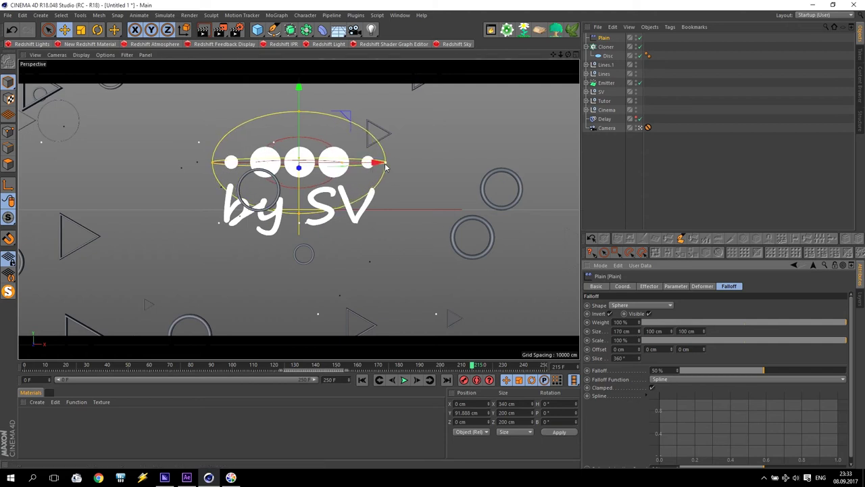
left_click_drag(377, 163, 180, 167)
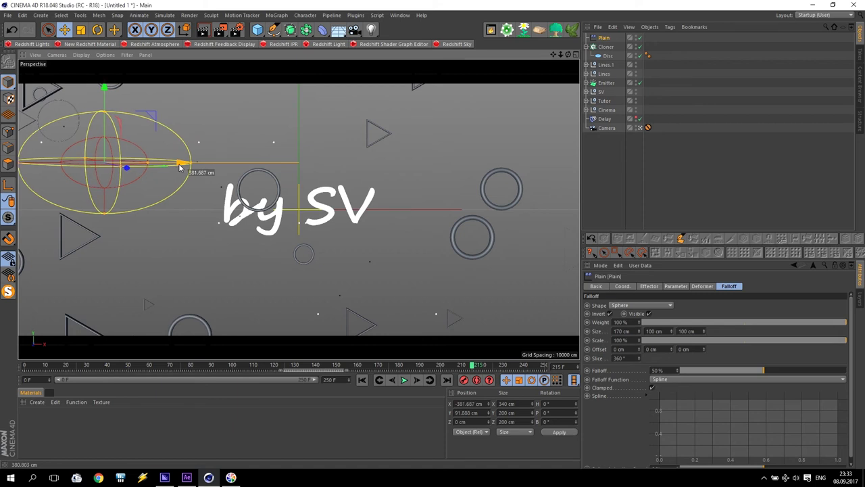
left_click_drag(180, 167, 180, 167)
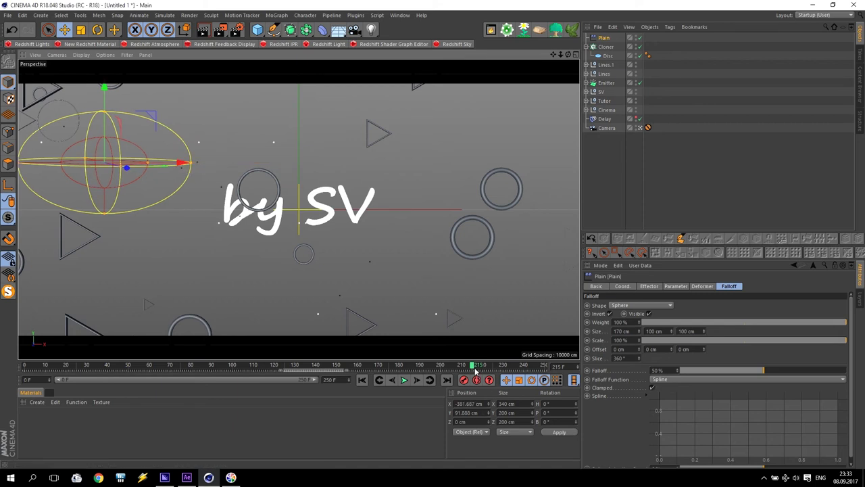
Keyframe the Plain effector's X position from about -382 cm at frame 190 to about 395 cm at frame 250
left_click_drag(473, 368, 419, 369)
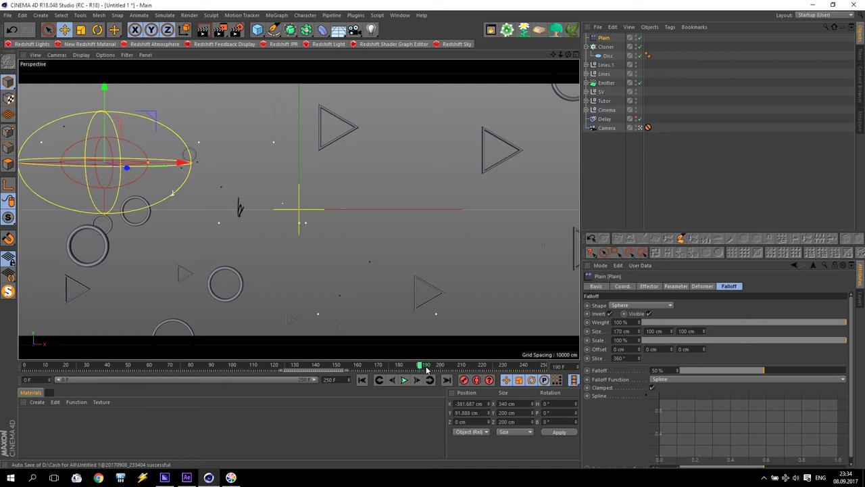
left_click(622, 287)
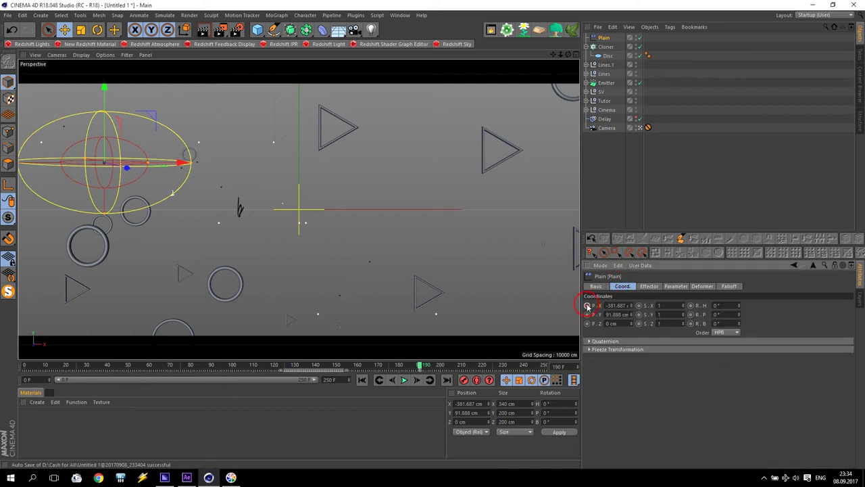
left_click_drag(420, 365, 548, 368)
left_click_drag(184, 162, 577, 193)
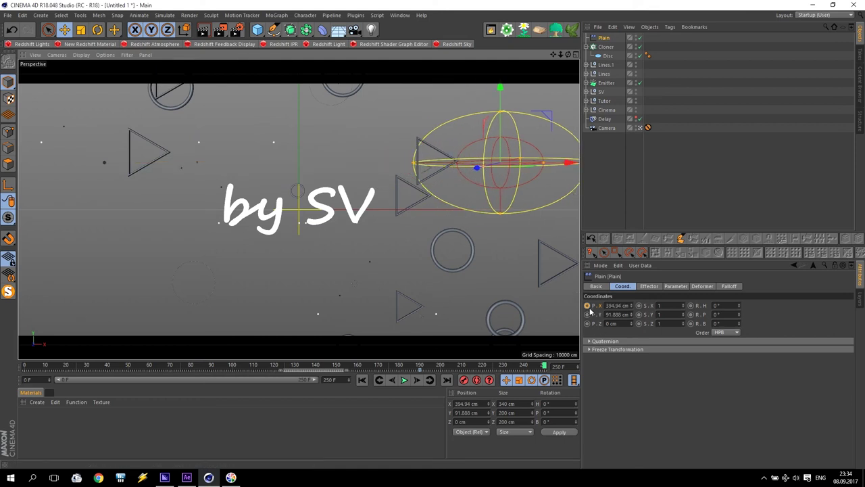
left_click(588, 310, "ctrl")
Play the animation from the start to review how the discs scale in and out, and return to frame 0
left_click(362, 380)
left_click(404, 380)
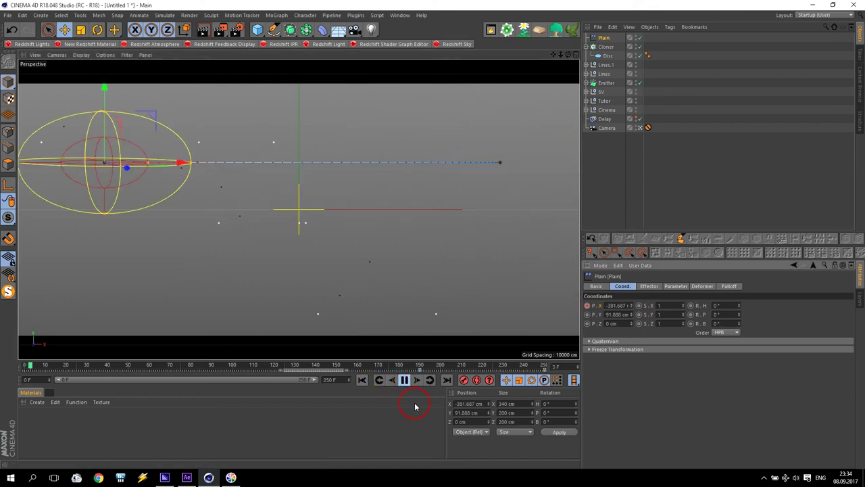
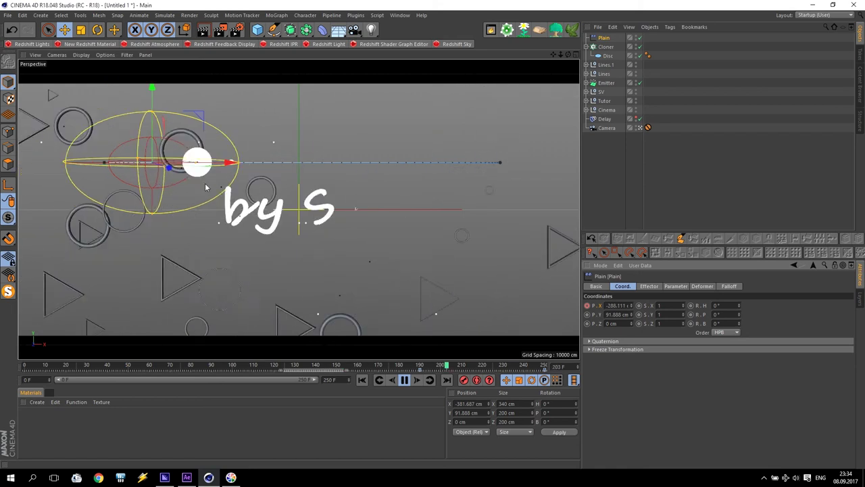
left_click(404, 380)
left_click(362, 382)
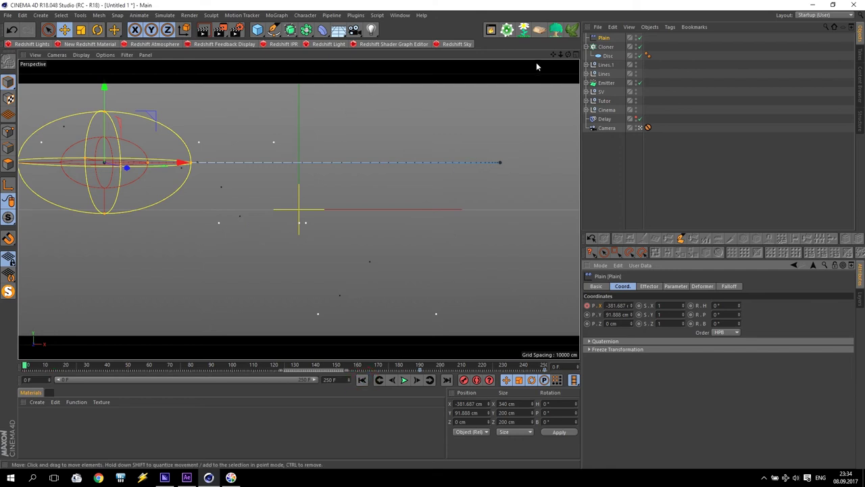
Group the Cloner and the Plain effector under a null named Disc
left_click(607, 47)
left_click(604, 39, "ctrl")
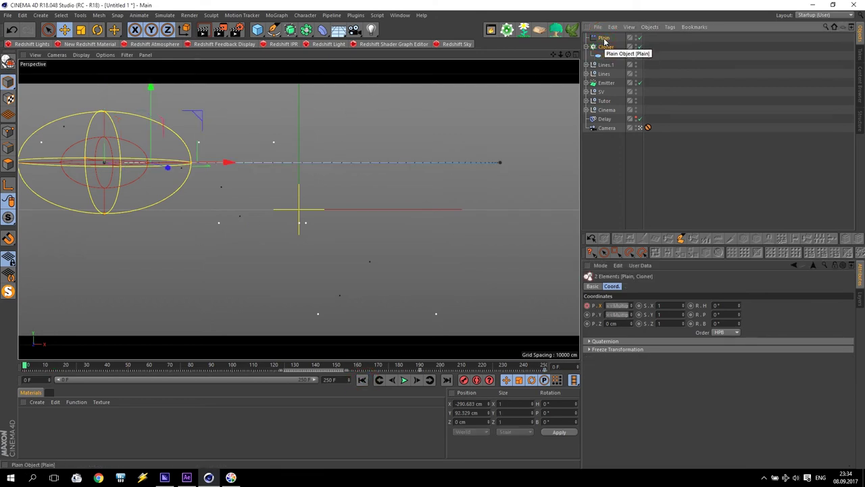
key("alt+g")
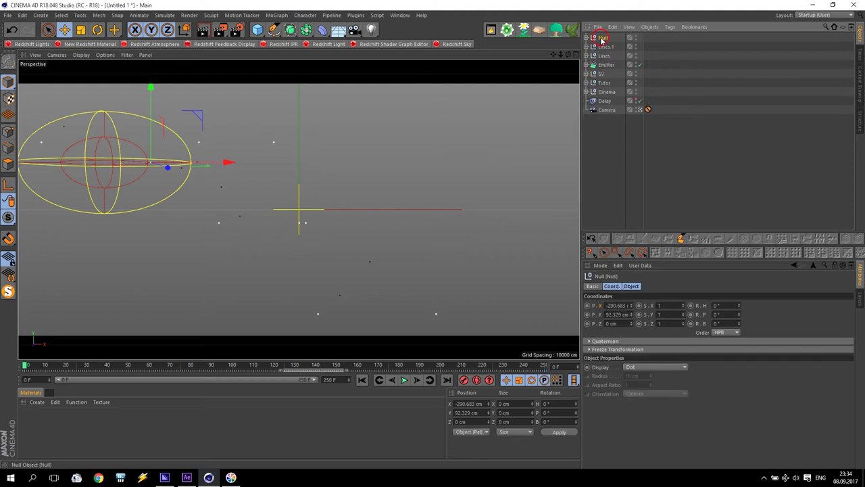
double_click(602, 38)
type("D")
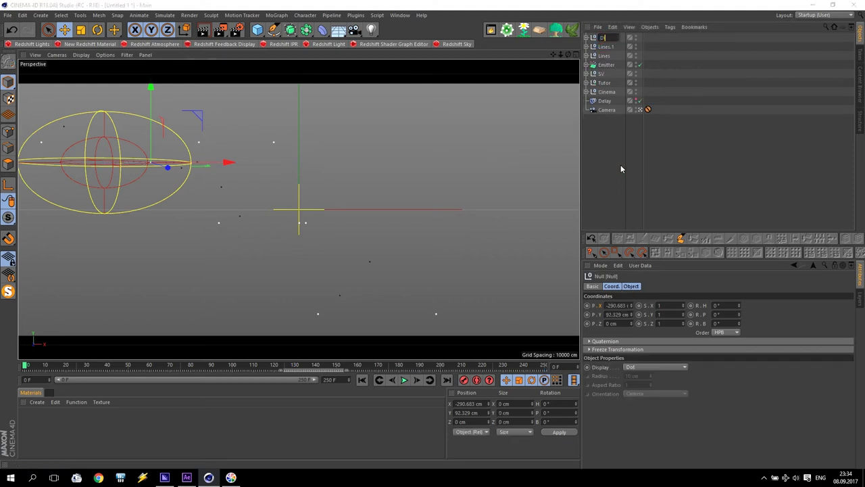
type("isc")
key("Return")
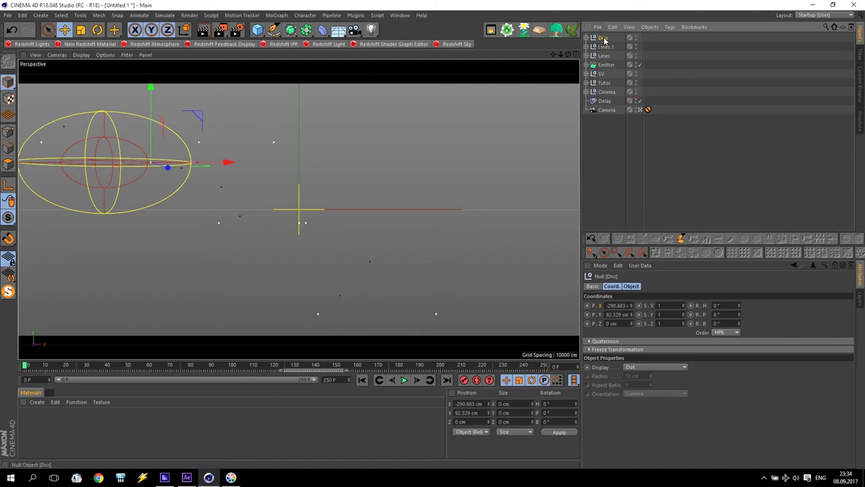
Duplicate the Disc group and move the copy's Cloner down to about Y -184 cm
left_click_drag(606, 37, 607, 38, "ctrl")
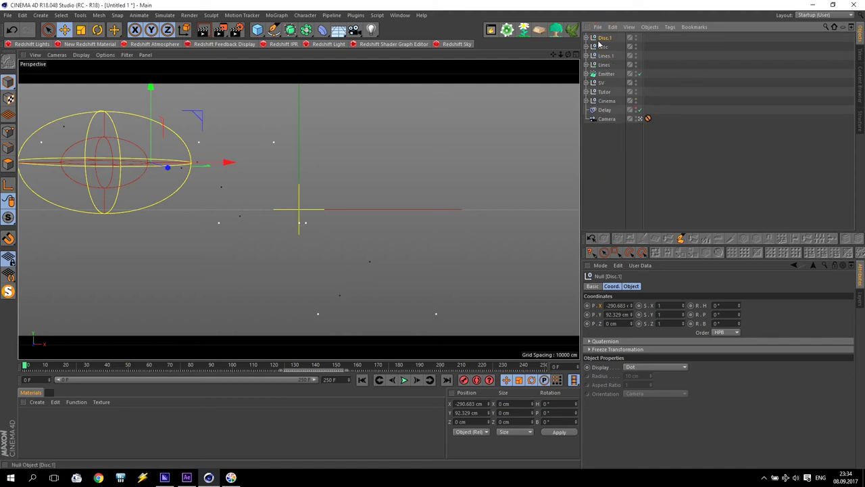
left_click(586, 38)
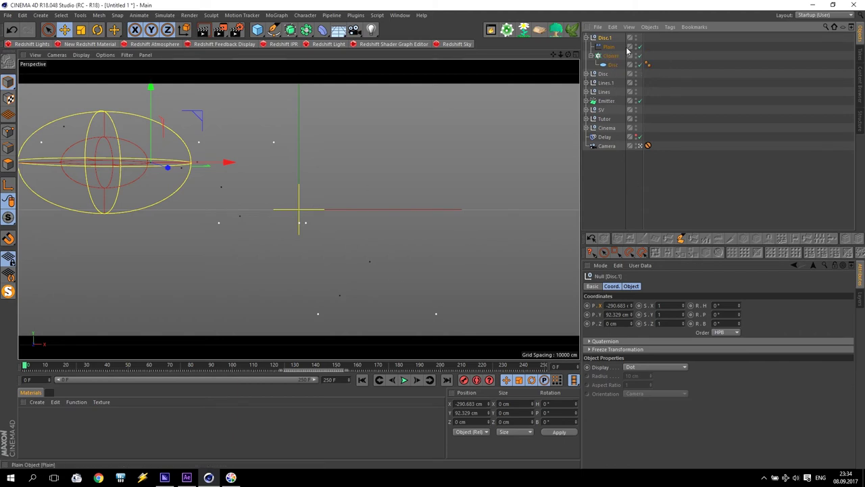
left_click(607, 58)
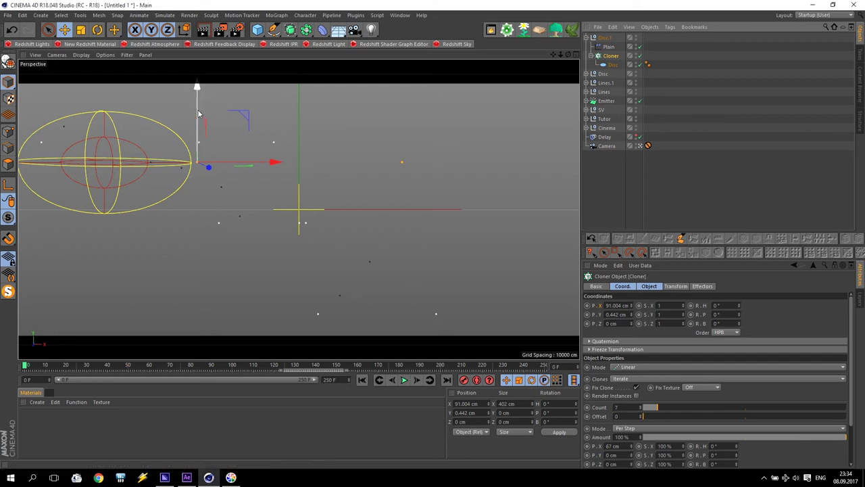
left_click_drag(198, 103, 198, 197)
Go to frame 218, expand the original Disc group, and move the duplicated group down to about Y -83 cm
left_click_drag(433, 365, 479, 365)
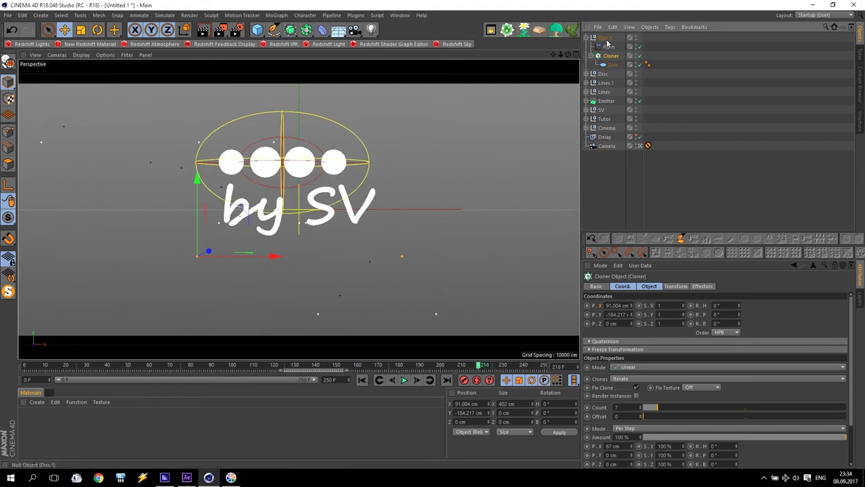
left_click_drag(610, 51, 603, 74, "ctrl")
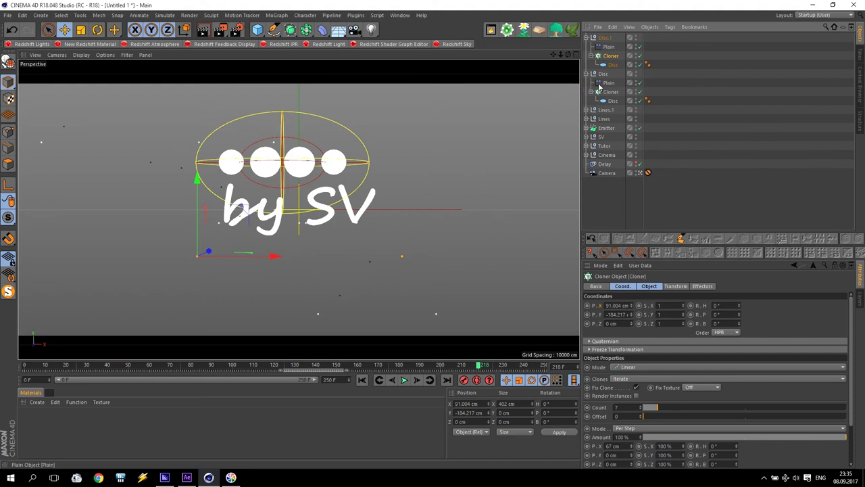
left_click(611, 56)
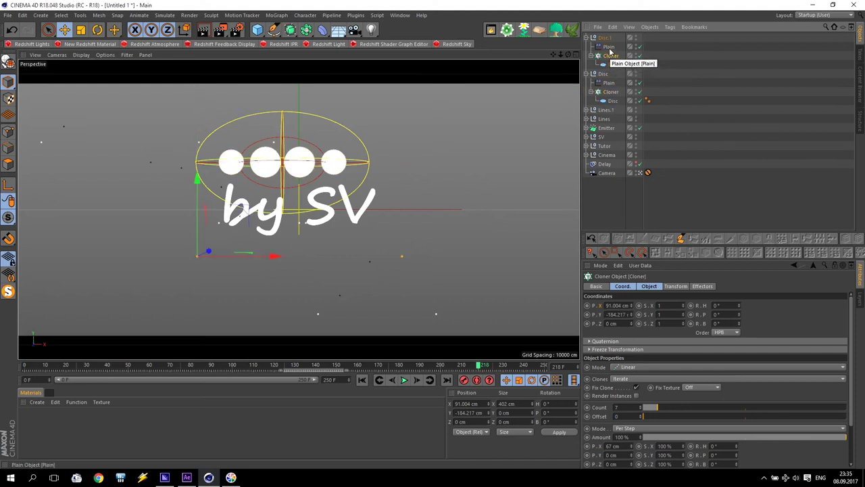
left_click(605, 38)
left_click_drag(150, 105, 145, 191)
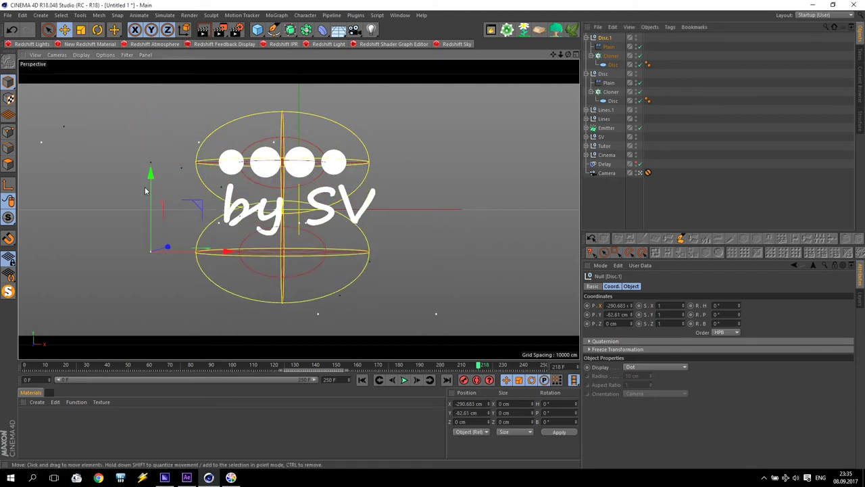
Delete the Plain effector from the duplicated Disc group and move that group's Cloner up to about Y -14 cm
left_click(608, 46)
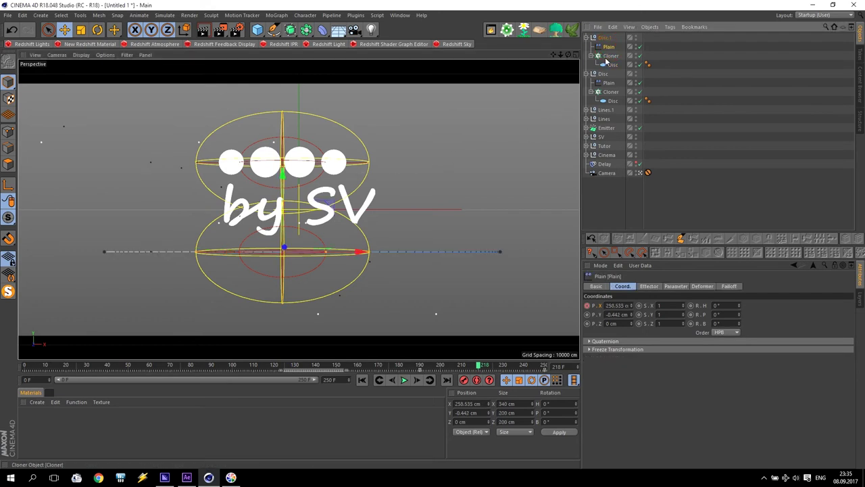
left_click(611, 56)
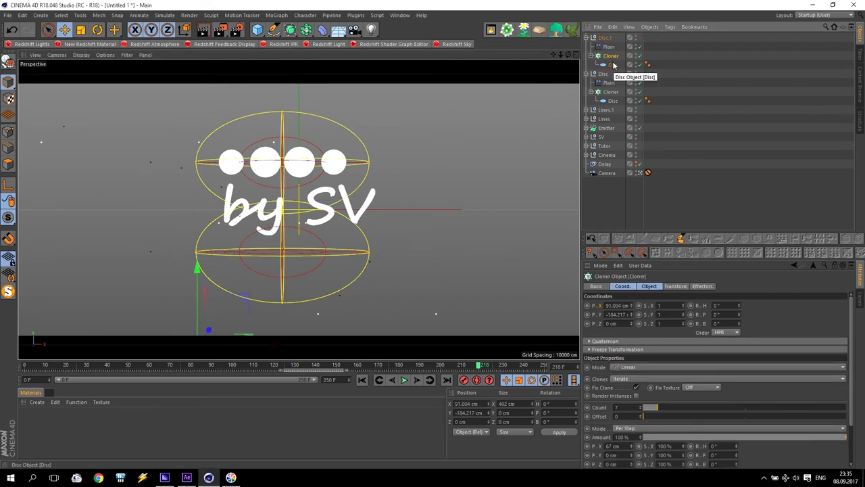
left_click(613, 64)
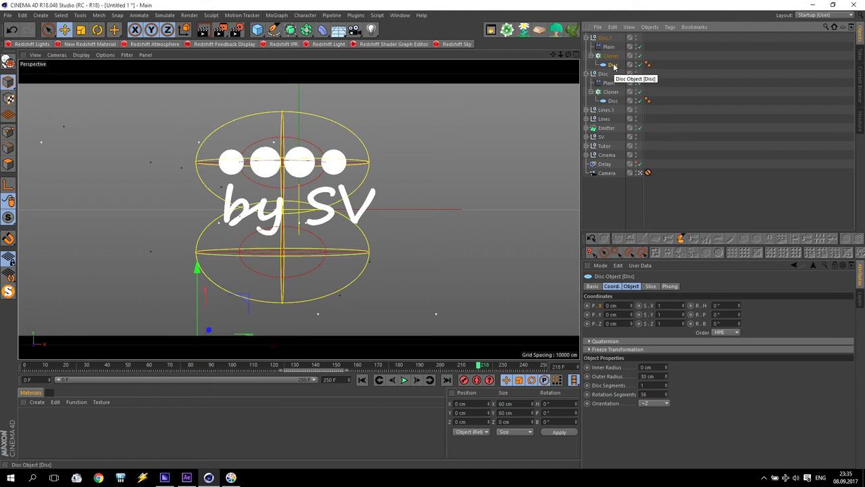
left_click_drag(209, 292, 209, 199)
left_click(610, 47)
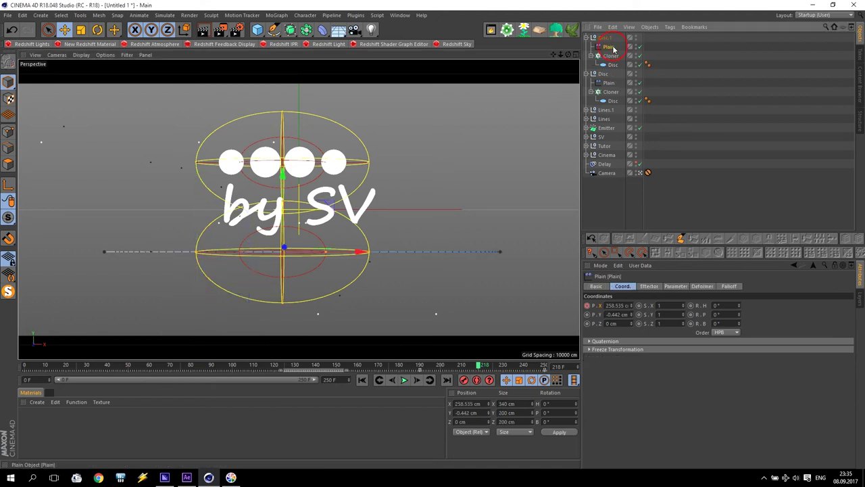
key("Delete")
left_click(611, 47)
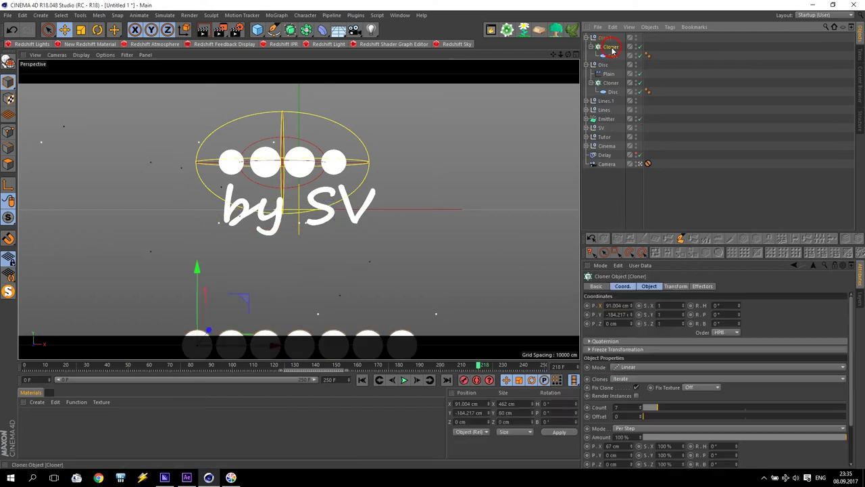
left_click_drag(196, 312, 208, 213)
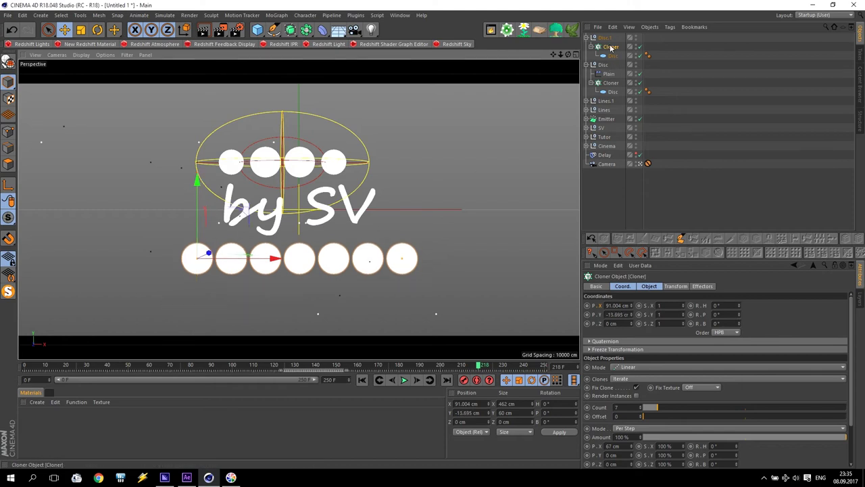
Add a new Plain effector to the duplicated Cloner, turn off its position effect and enable uniform scale
left_click(276, 15)
mouse_move(324, 28)
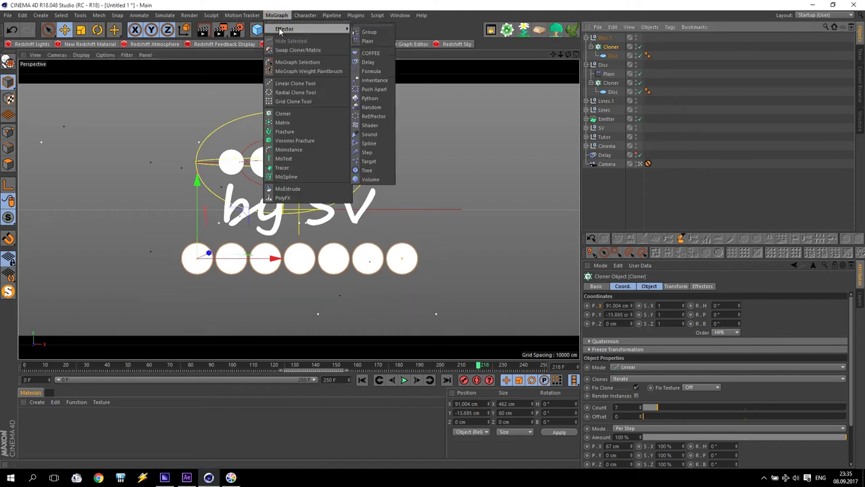
left_click(369, 41)
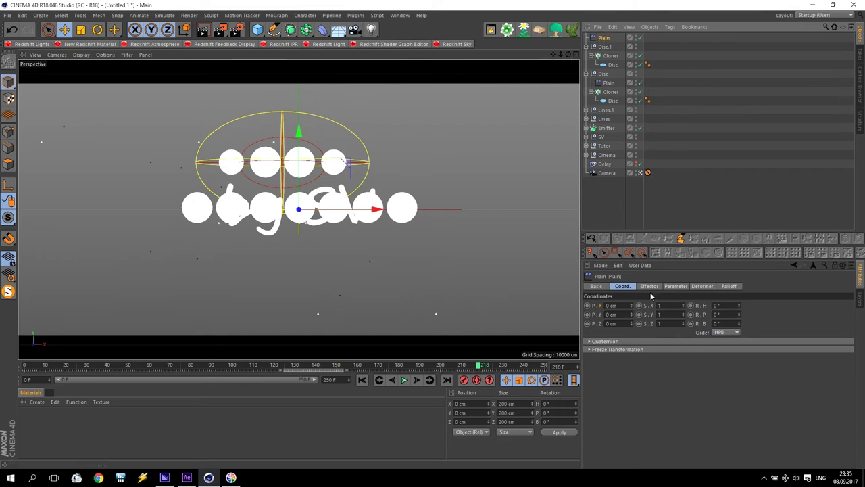
left_click(676, 286)
left_click(619, 322)
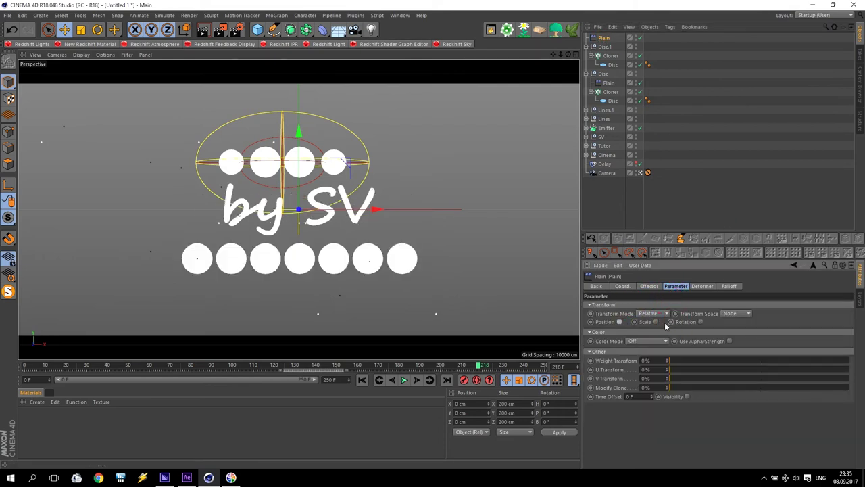
left_click(655, 323)
left_click(678, 356)
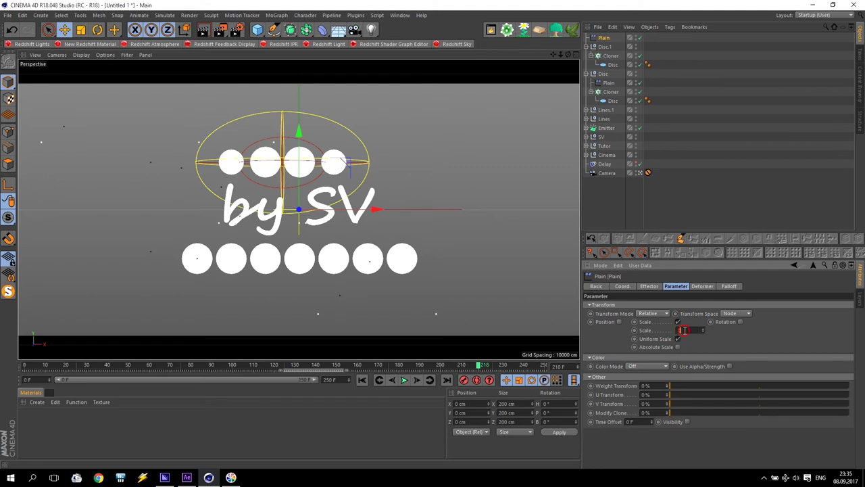
Give the new Plain effector an inverted Sphere falloff and move it down to the lower disc row, about Y -95 cm
left_click(732, 287)
left_click(656, 304)
left_click(629, 380)
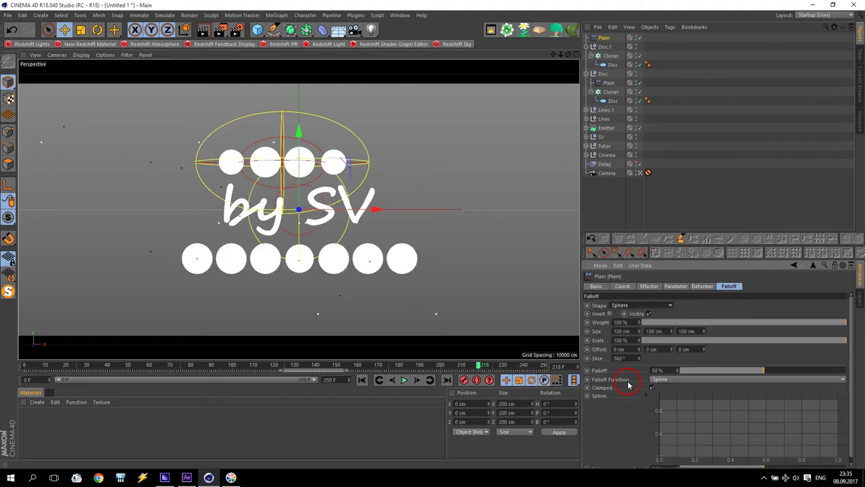
left_click(610, 314)
left_click_drag(300, 134, 301, 183)
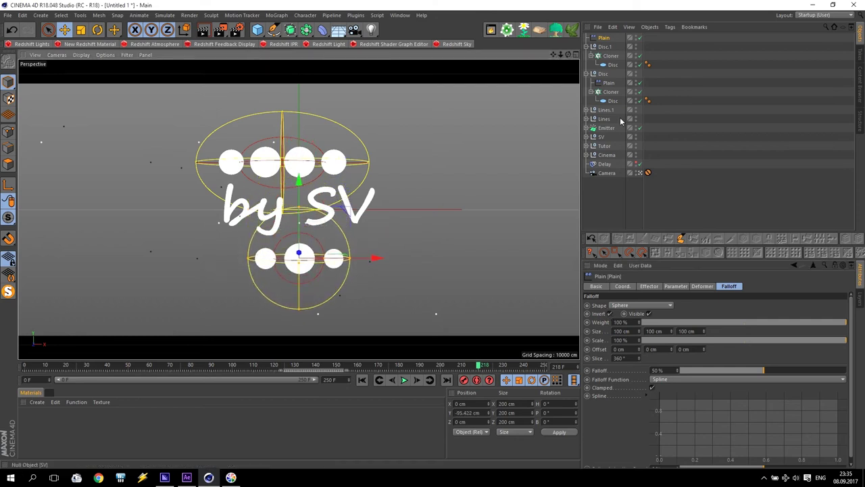
Set the new Plain effector's falloff X size to 170 cm and move it right to about X 386 cm
left_click(609, 84)
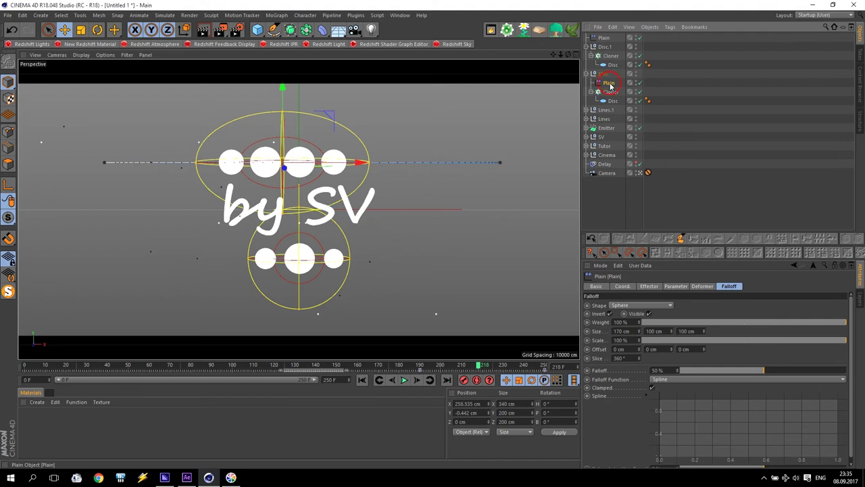
left_click(604, 37)
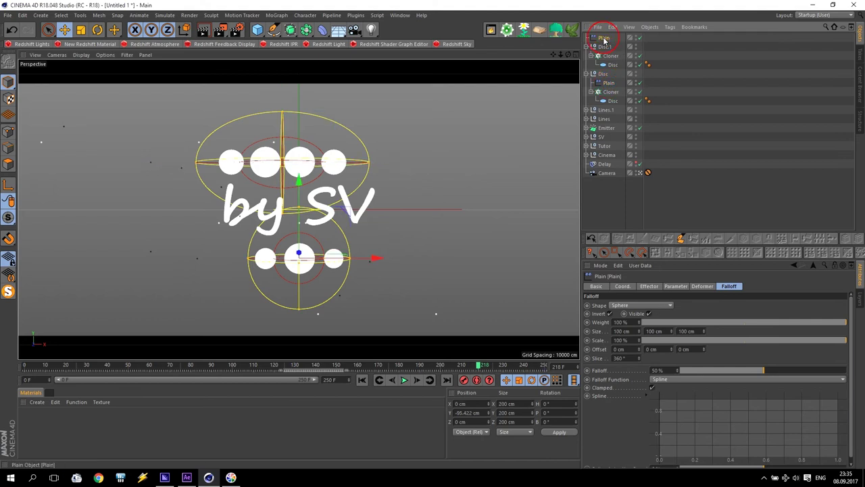
left_click(635, 331)
type("170")
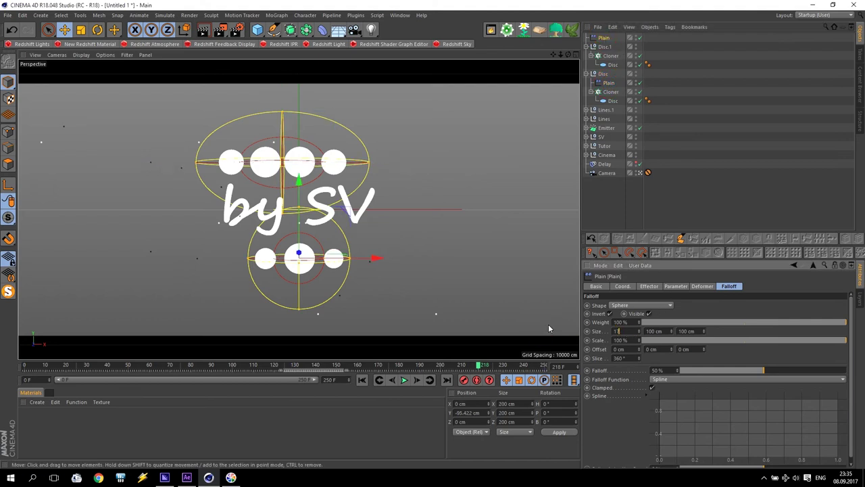
key("Return")
left_click_drag(375, 260, 572, 257)
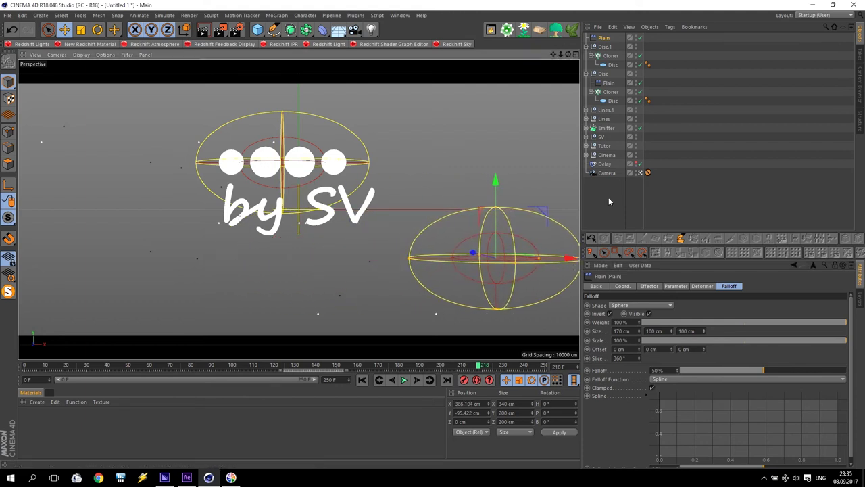
Keyframe the new Plain effector's X position at frame 170, then move it left past the lower disc row and keyframe it at frame 250
left_click(609, 83)
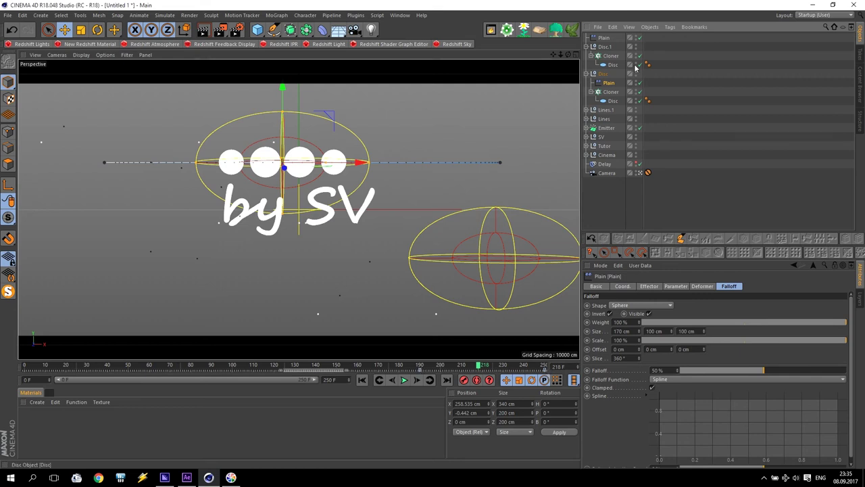
left_click(603, 38)
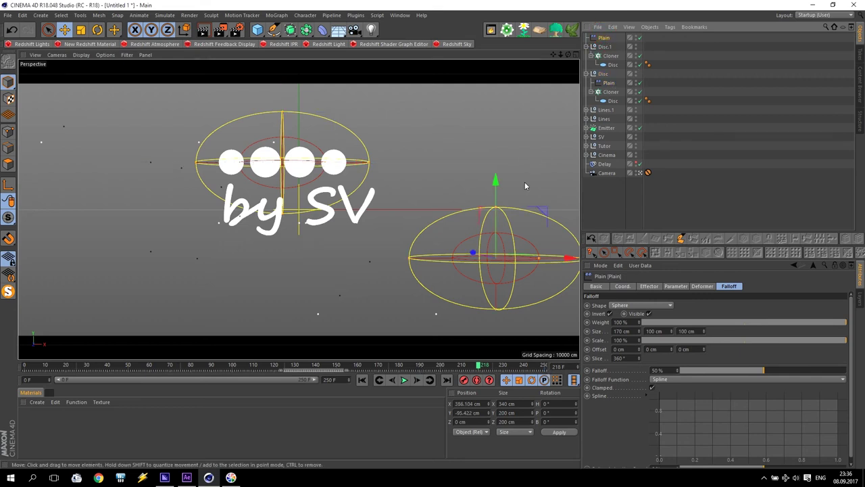
left_click(380, 365)
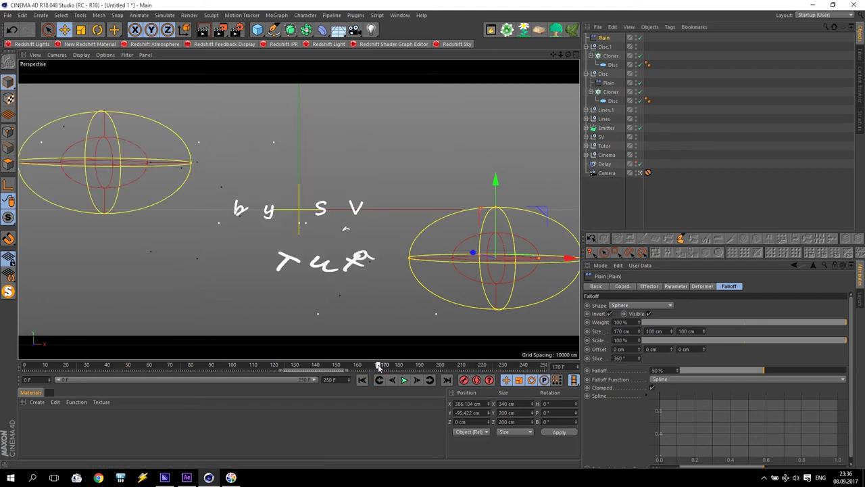
left_click(623, 286)
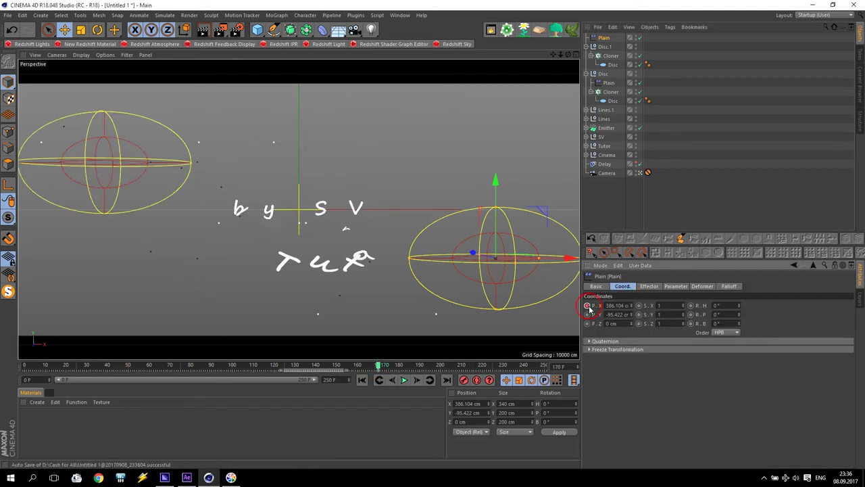
left_click_drag(381, 369, 544, 368)
left_click_drag(565, 258, 181, 257)
left_click(586, 305)
Play the animation from the start to review both disc rows, and stop playback
left_click(362, 380)
left_click(406, 382)
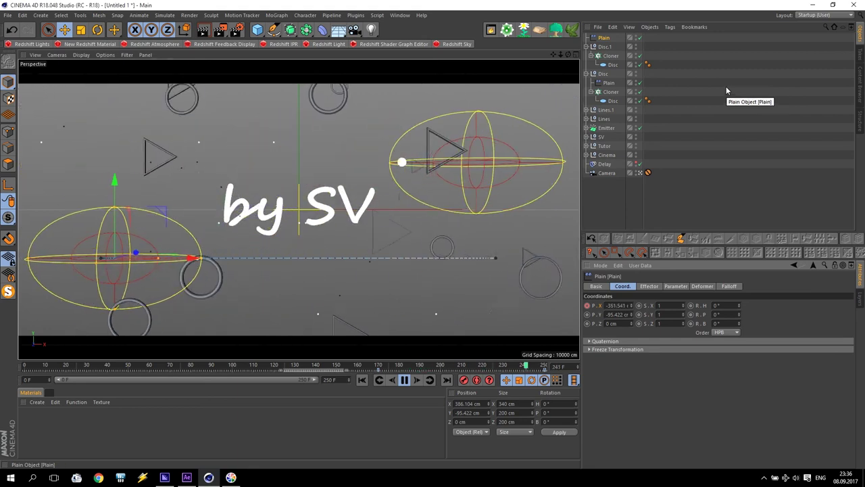
left_click(526, 189)
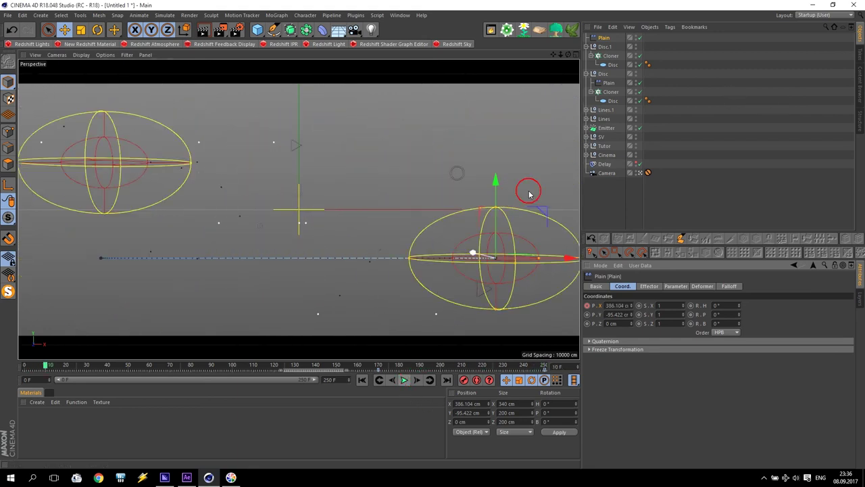
Hide both Plain effectors in the viewport and collapse the original and duplicated Disc groups
left_click(639, 37)
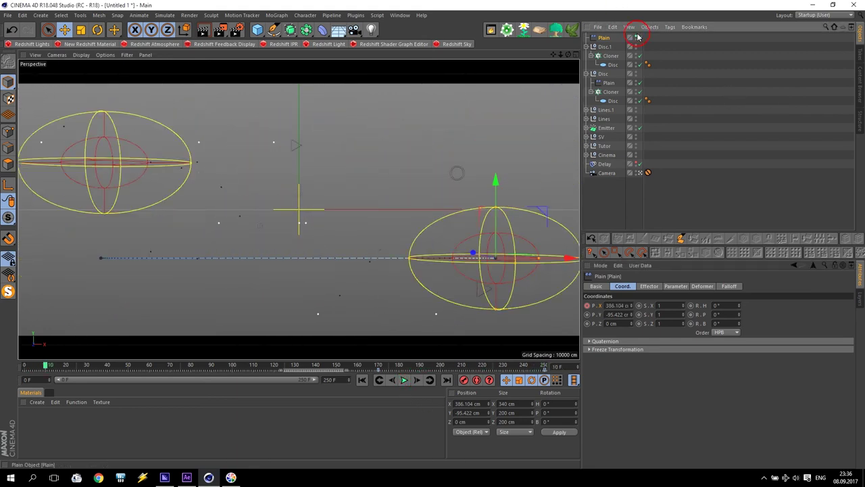
left_click(635, 82)
left_click(586, 73)
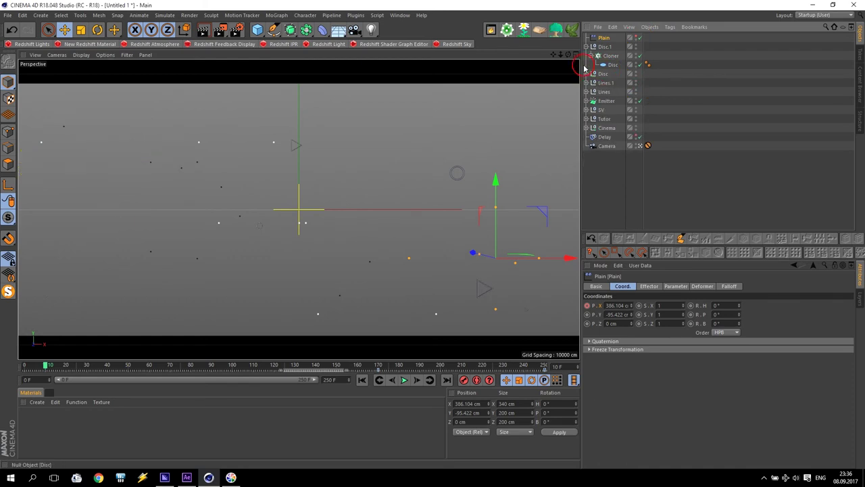
left_click(586, 47)
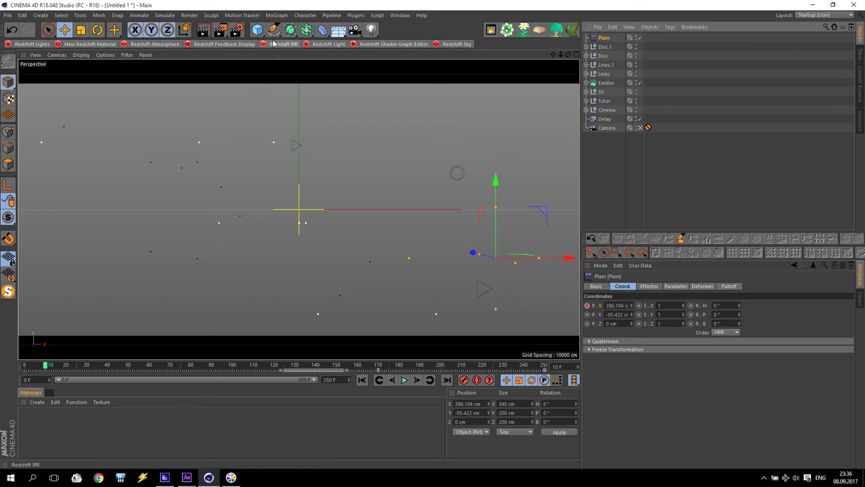
Add a Background object to the scene and create a new material, opening it for editing
left_click(339, 31)
left_click(377, 106)
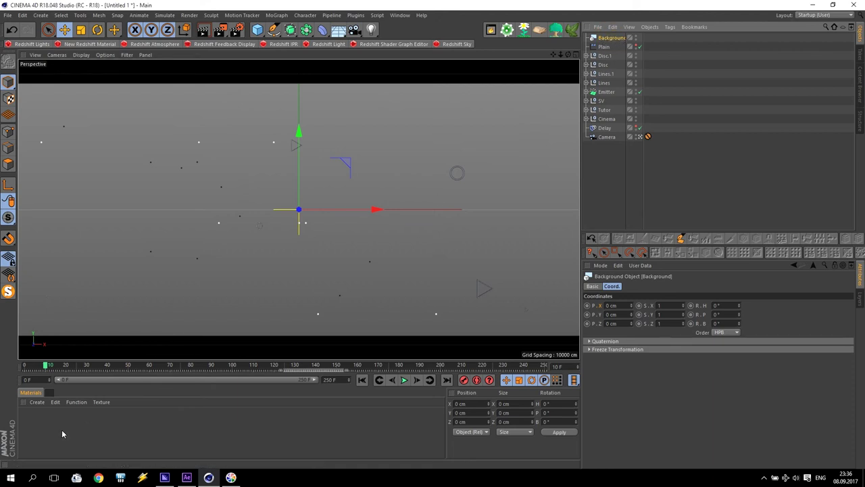
double_click(31, 417)
double_click(28, 417)
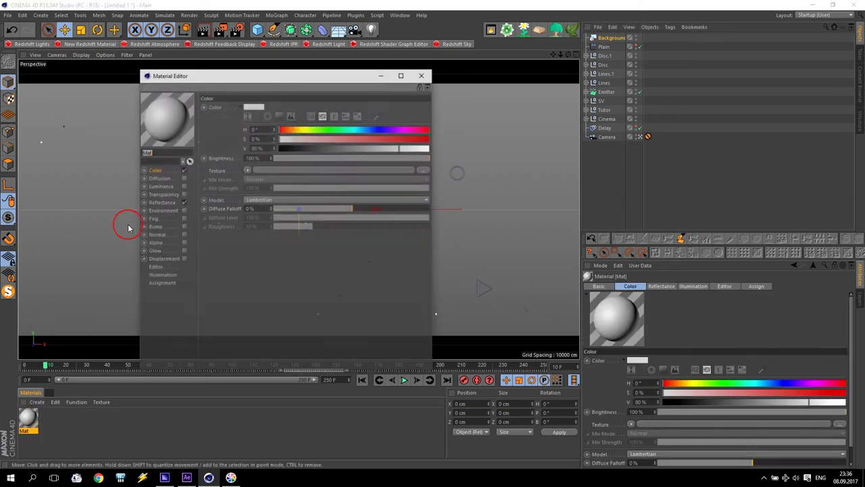
Make the material luminance-only in cyan with H 179°, S 50%, V 100%, and apply it to the Background object
left_click(183, 169)
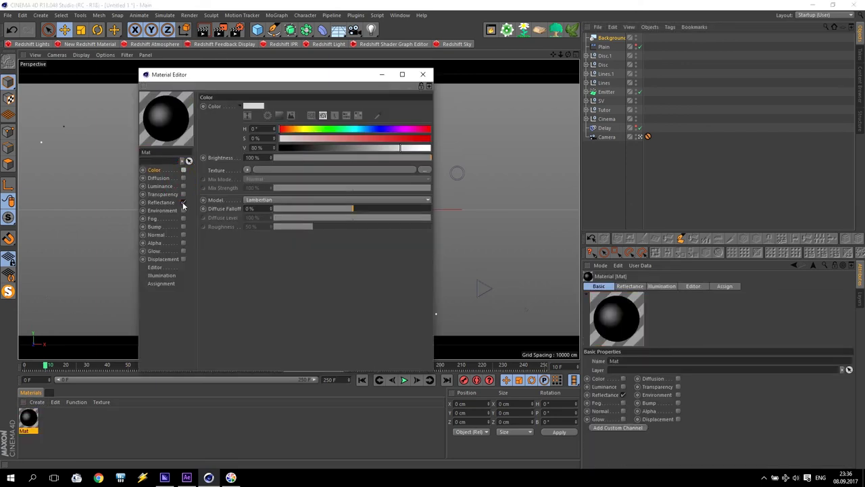
left_click(183, 202)
left_click(183, 186)
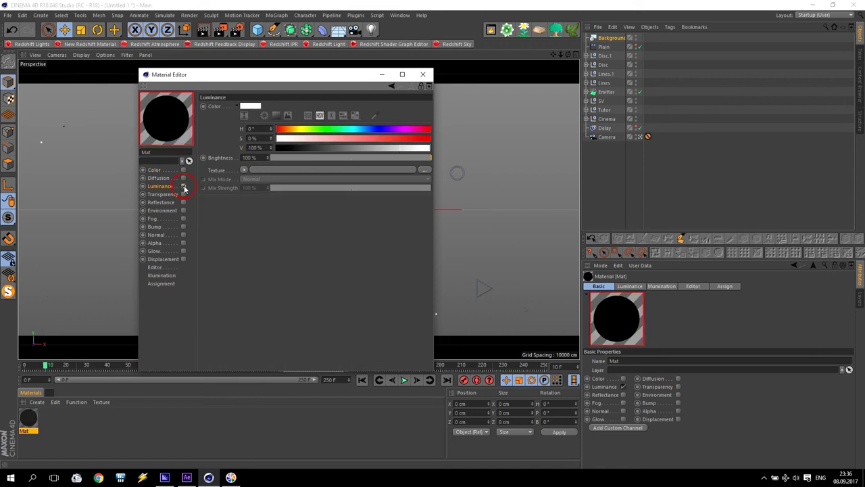
left_click(353, 129)
left_click(357, 138)
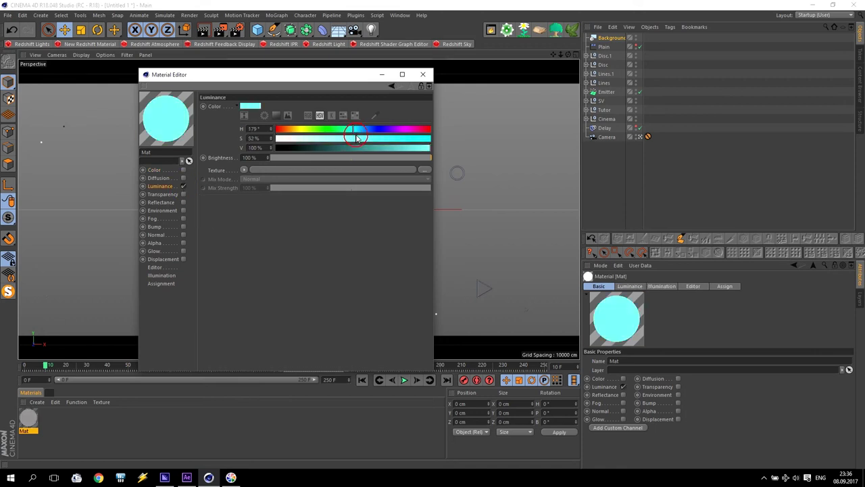
left_click(422, 74)
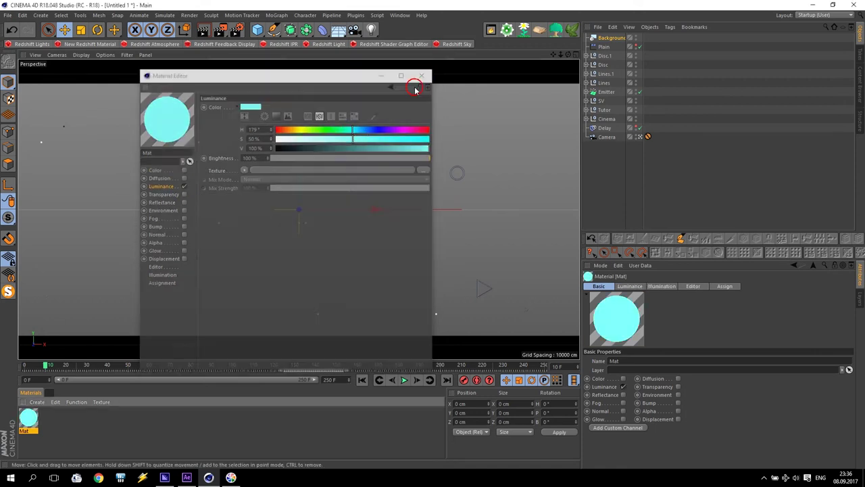
left_click(393, 192)
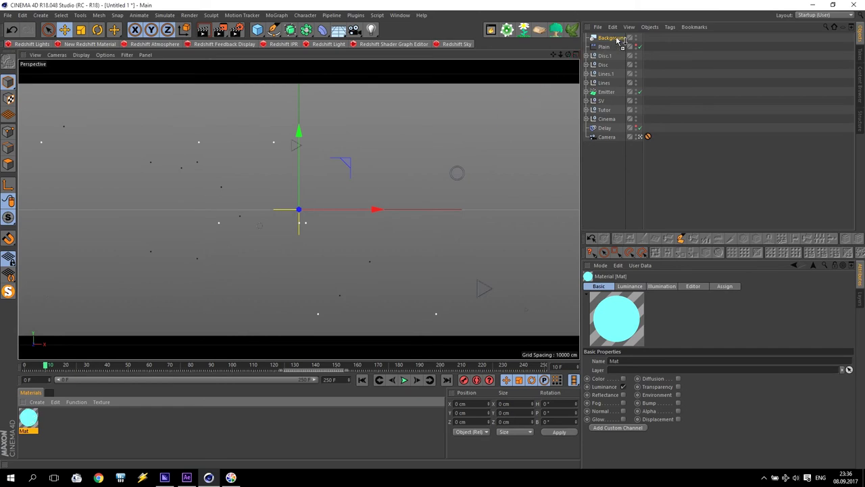
left_click_drag(620, 40, 621, 39)
Create a blue copy of the cyan material (H 241°, S 100%, V 81%) and apply it to the SV, Tutor and Cinema groups
left_click_drag(34, 420, 51, 419, "ctrl")
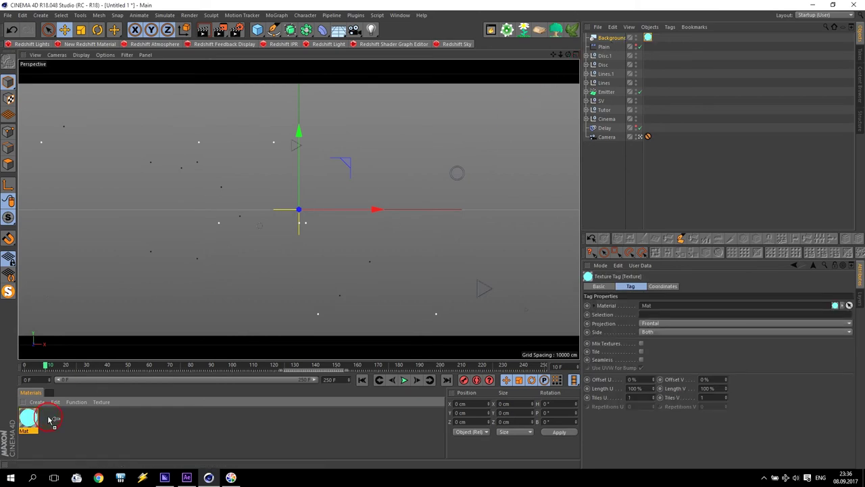
double_click(51, 419)
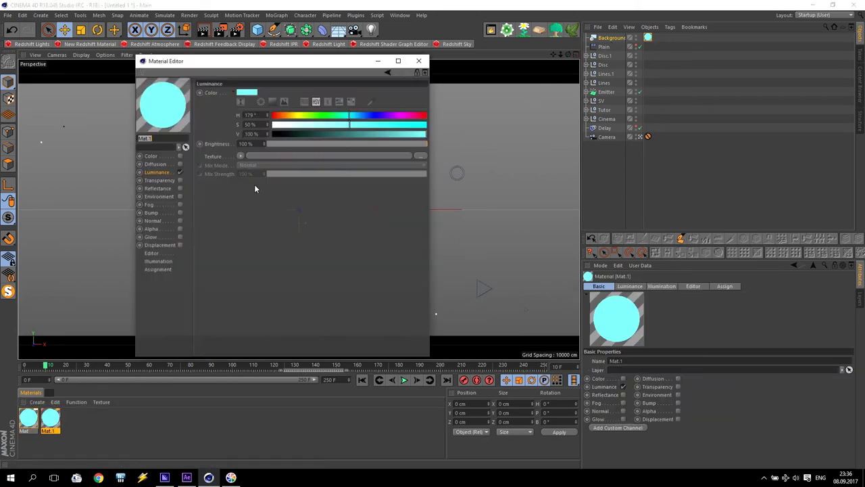
left_click(376, 115)
left_click_drag(378, 124, 477, 123)
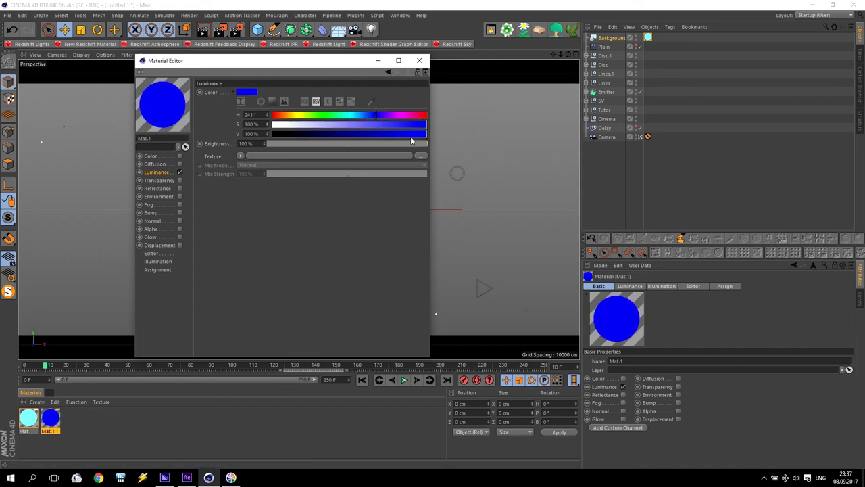
left_click(419, 60)
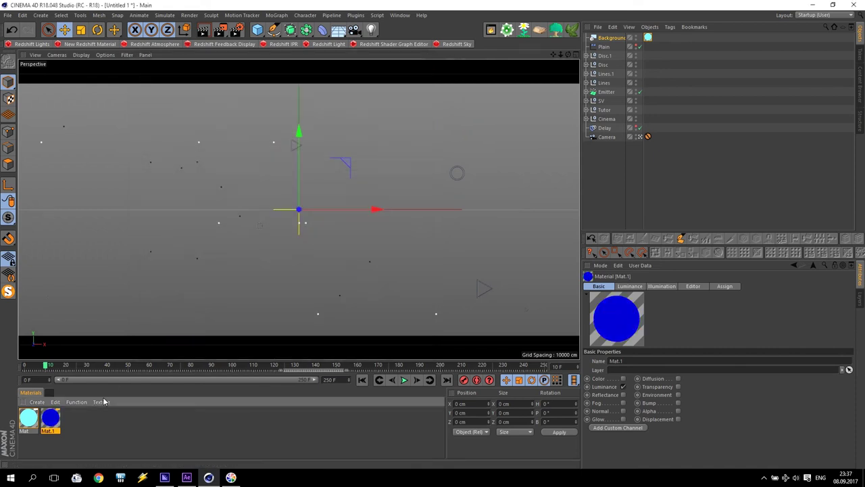
left_click_drag(52, 419, 595, 144)
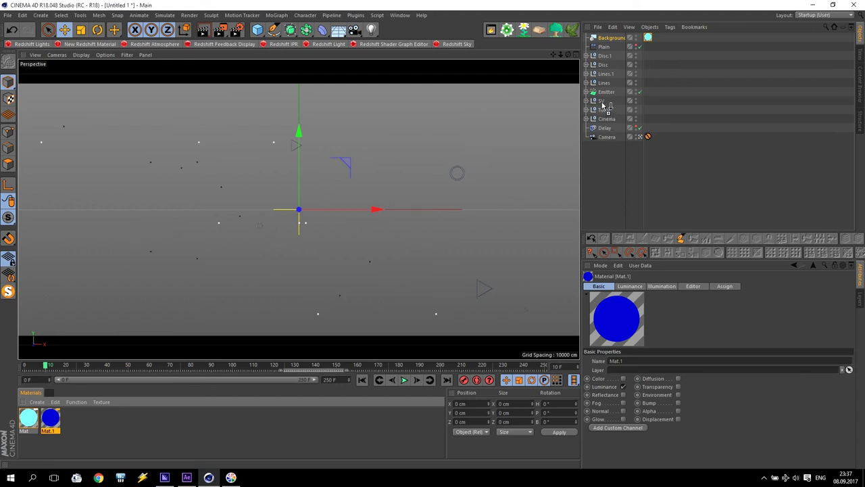
left_click_drag(604, 105, 649, 110)
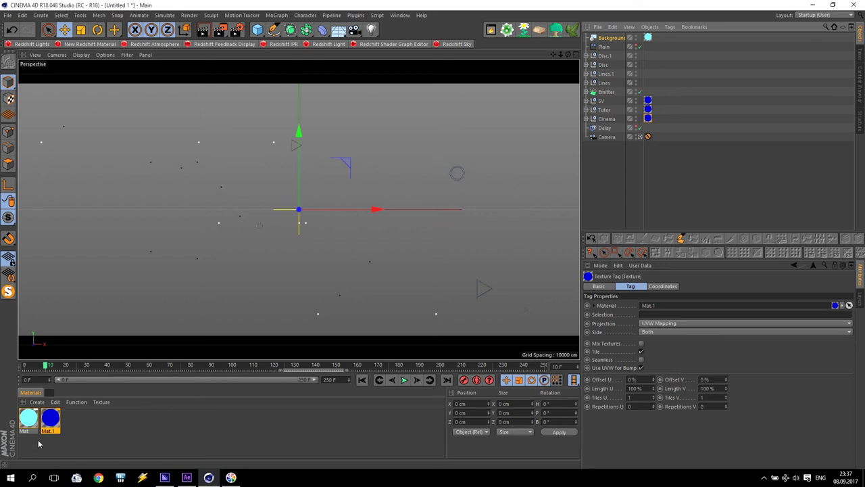
Create a light purple copy of the blue material (H 261°, S 38%, V 81%) and apply it to the Lines and Lines.1 groups
left_click_drag(50, 418, 73, 421, "ctrl")
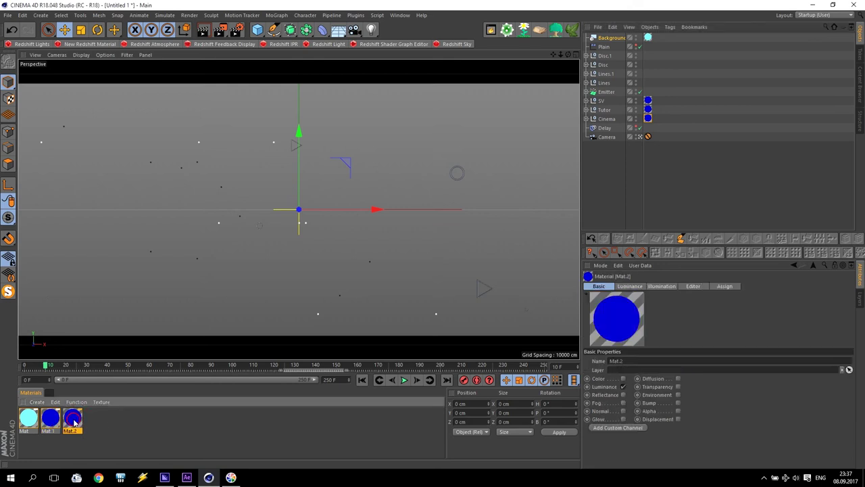
double_click(73, 419)
left_click(352, 117)
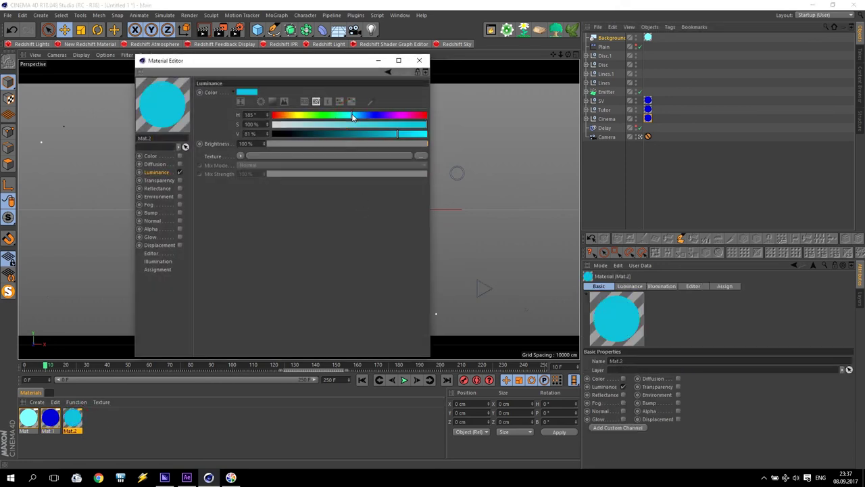
left_click(383, 116)
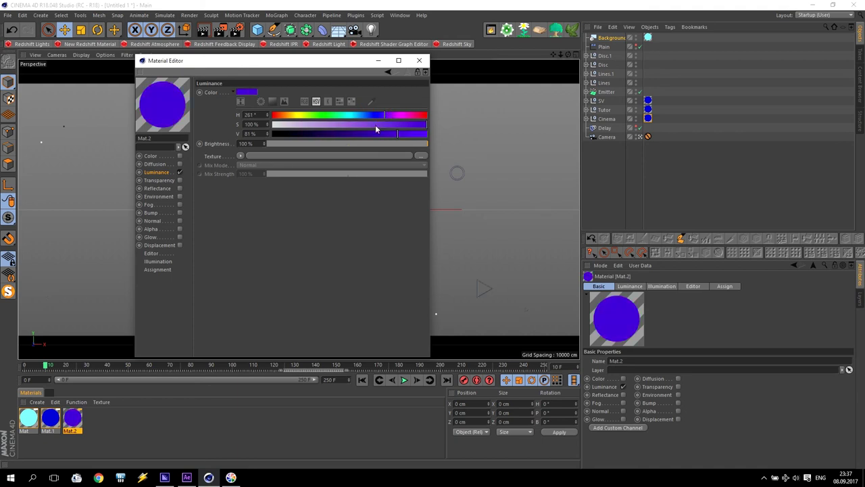
left_click_drag(358, 124, 331, 125)
left_click(419, 60)
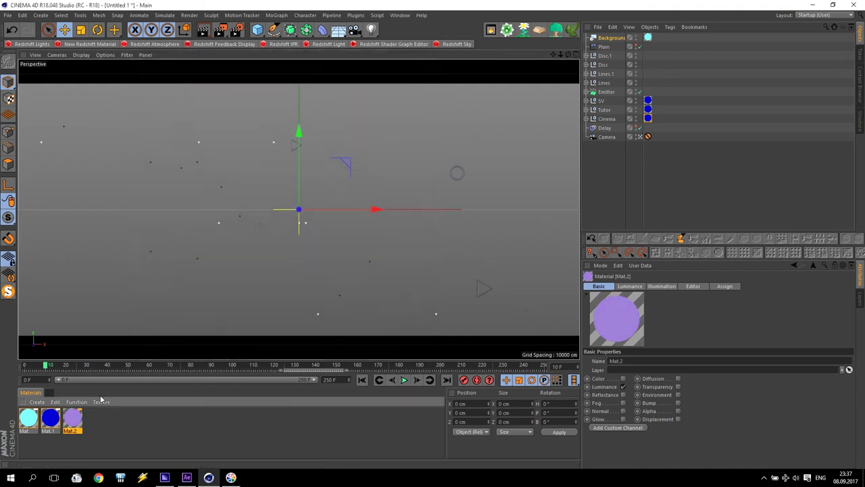
left_click_drag(74, 422, 486, 198)
left_click_drag(607, 156, 647, 76)
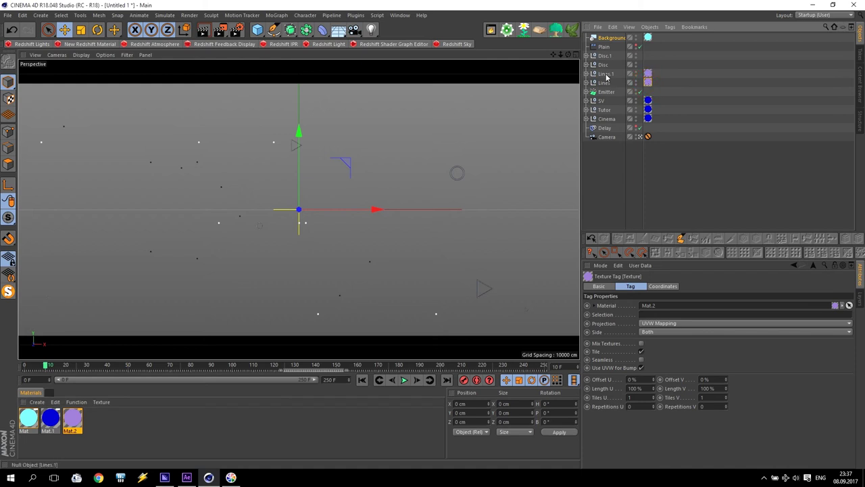
Create a sky-blue copy of the purple material (H 203°, S 63%, V 79%) and apply it to Torus.1 inside the Emitter
left_click(586, 92)
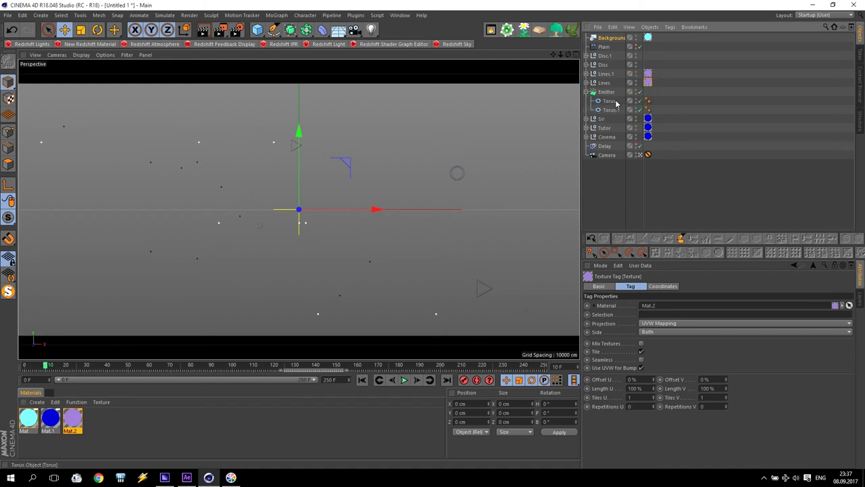
left_click_drag(72, 414, 93, 419, "ctrl")
double_click(94, 419)
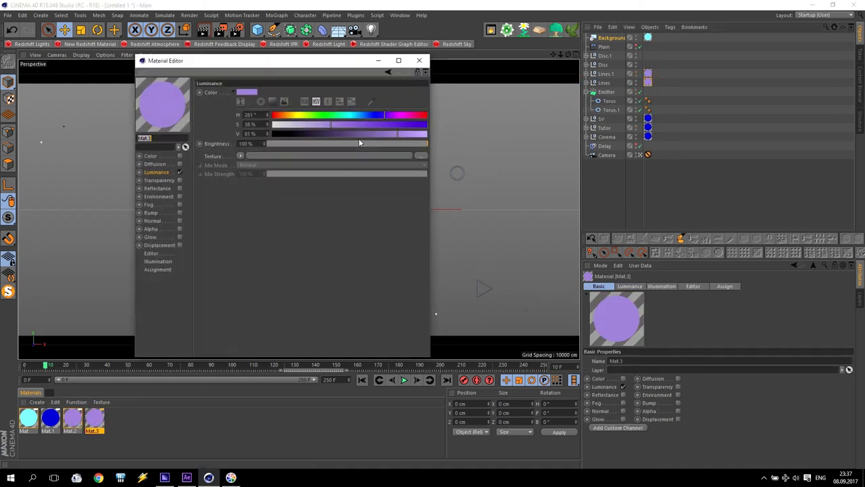
left_click(348, 117)
left_click_drag(351, 124, 444, 129)
left_click(375, 133)
left_click_drag(375, 136, 360, 135)
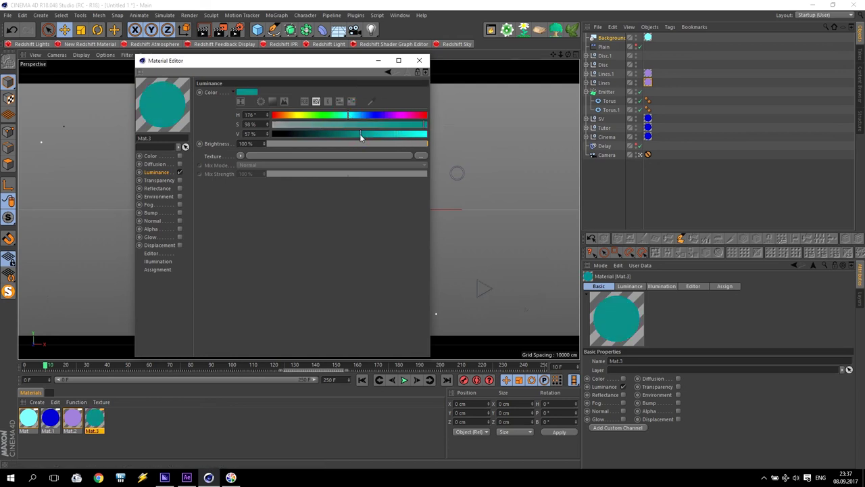
left_click_drag(361, 130, 395, 142)
left_click(370, 125)
left_click(420, 61)
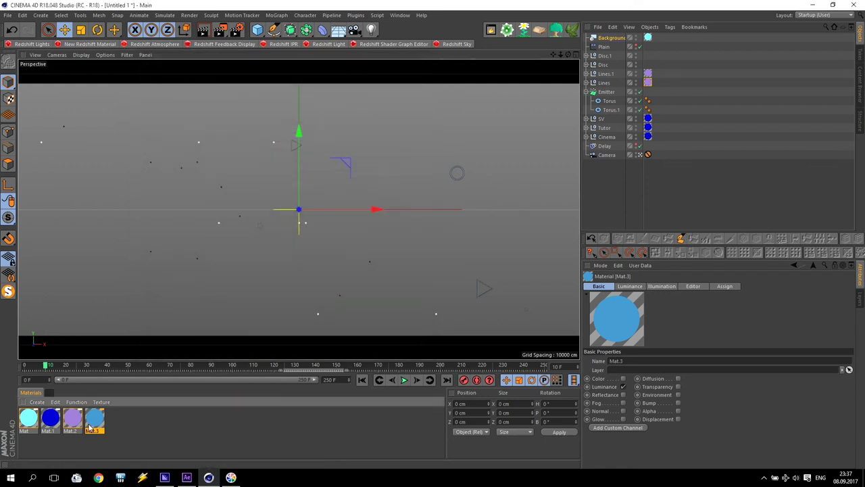
left_click_drag(612, 115, 612, 112)
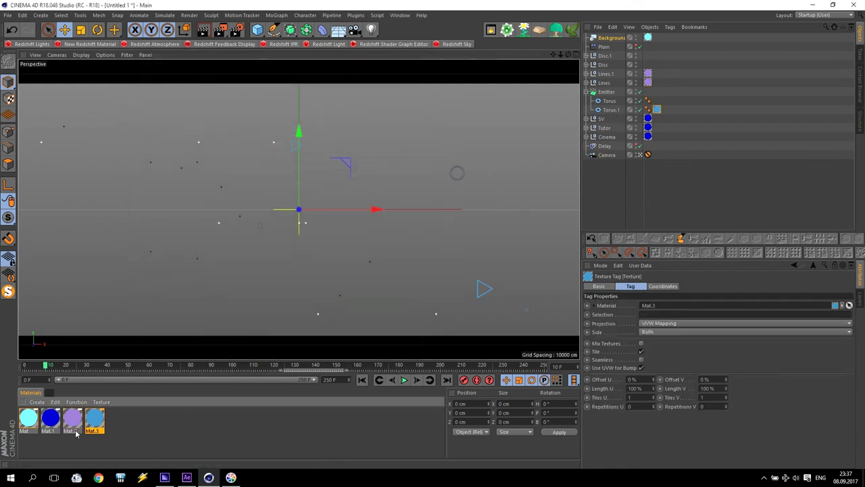
Create a pink copy of the sky-blue material (H 297°, S 45%, V 79%) and apply it to the Torus inside the Emitter
left_click_drag(95, 419, 116, 417, "ctrl")
double_click(117, 417)
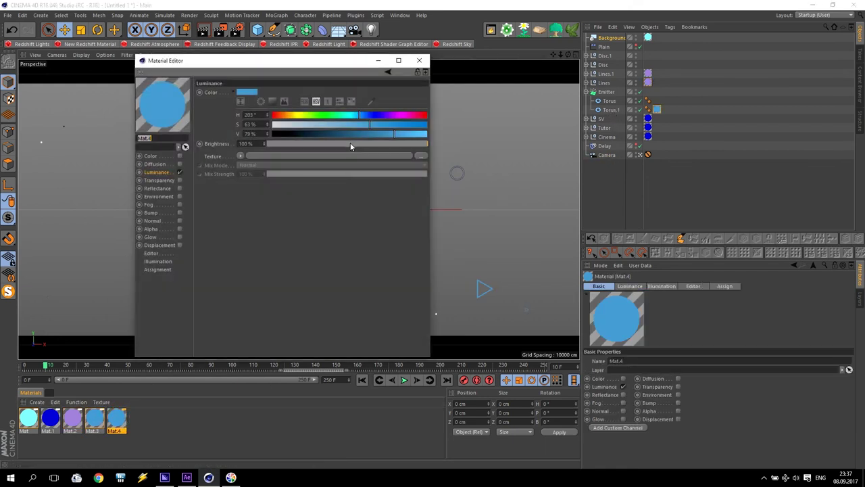
left_click(385, 116)
left_click_drag(380, 125, 351, 126)
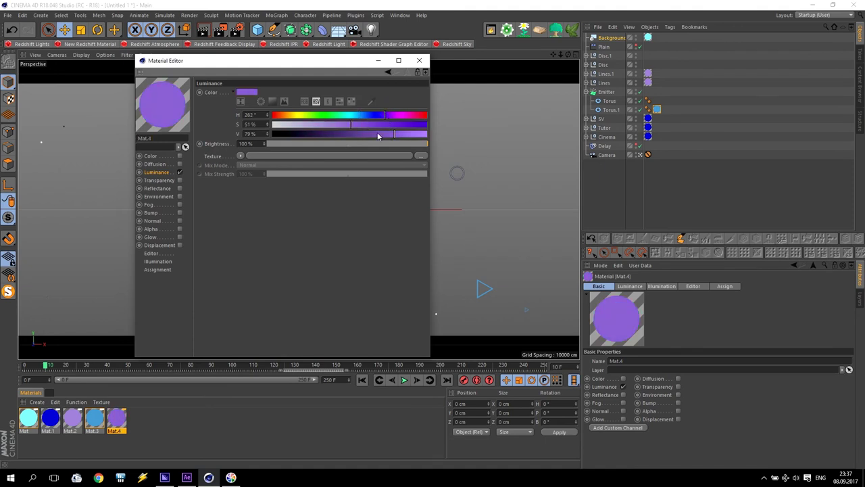
left_click(400, 116)
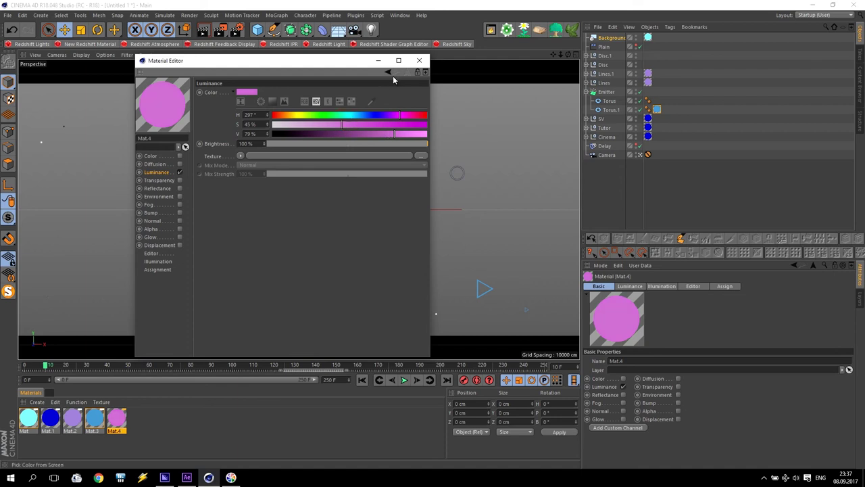
left_click(419, 60)
left_click_drag(116, 422, 610, 102)
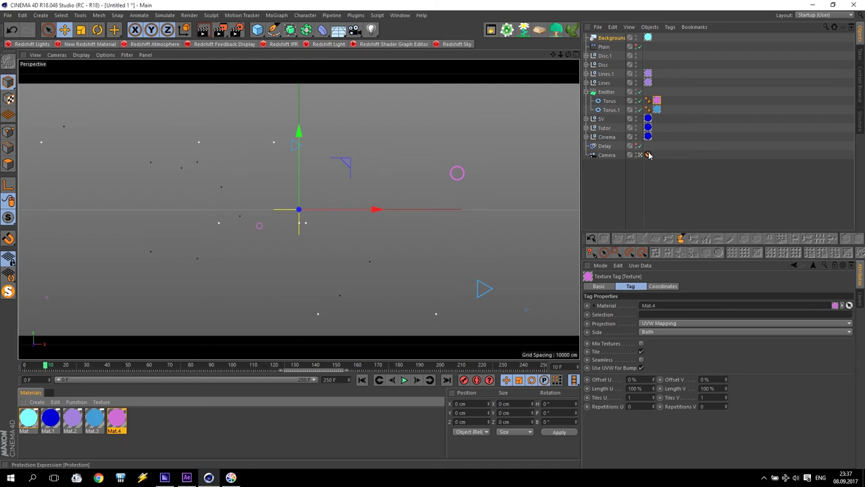
Return to frame 0, and apply a mint-green copy of the pink material (H 166°, S 35%, V 79%) to the Disc and Disc.1 groups
left_click(361, 379)
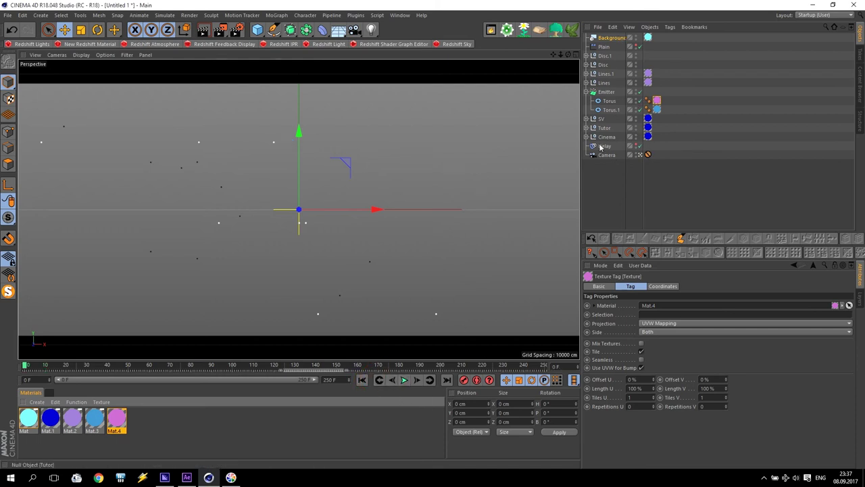
left_click(586, 65)
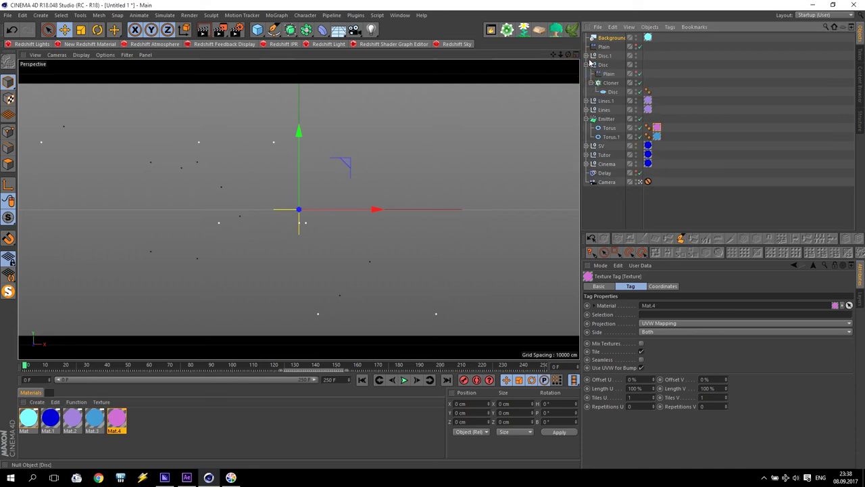
left_click_drag(116, 420, 138, 419, "ctrl")
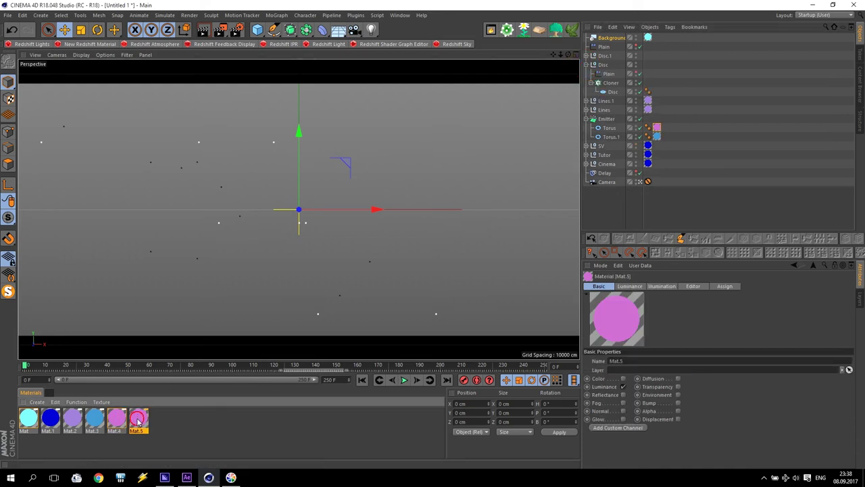
double_click(138, 419)
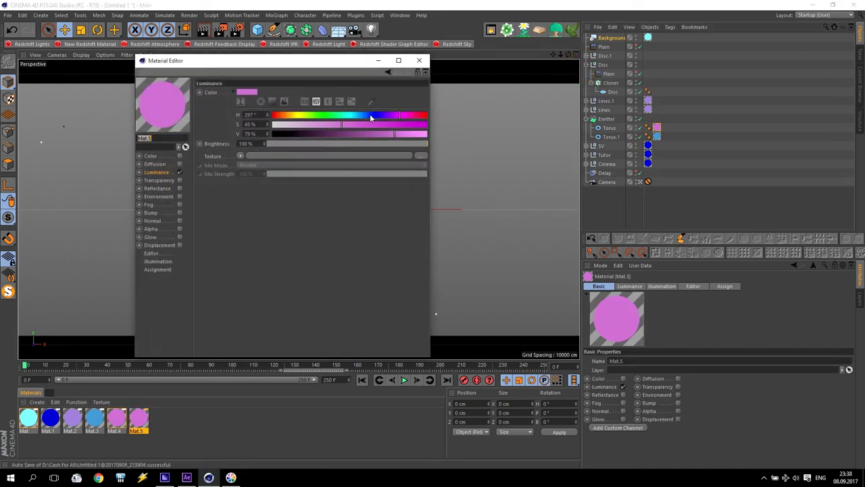
left_click(344, 116)
mouse_move(325, 129)
left_mouse_down()
mouse_move(312, 127)
mouse_move(328, 129)
left_mouse_up()
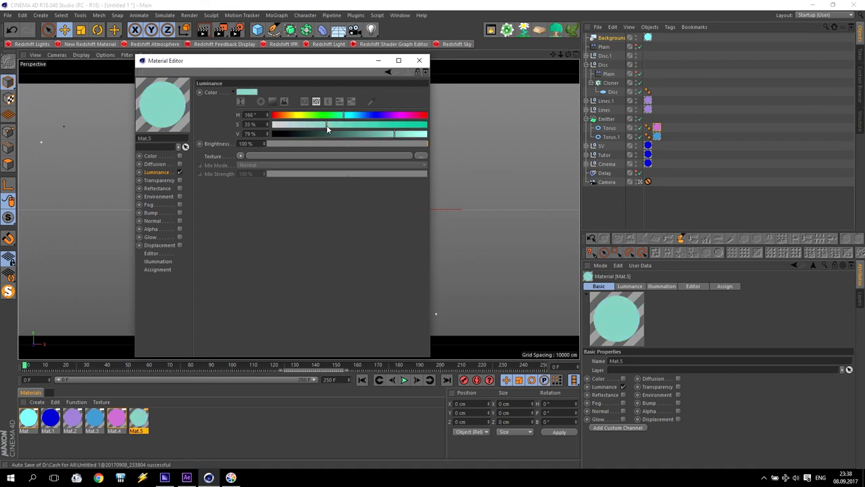
left_click(419, 60)
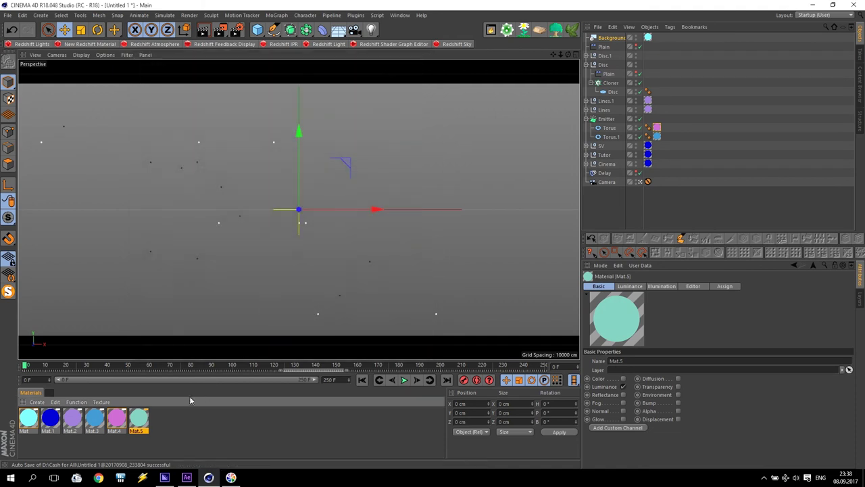
left_click_drag(605, 106, 649, 62)
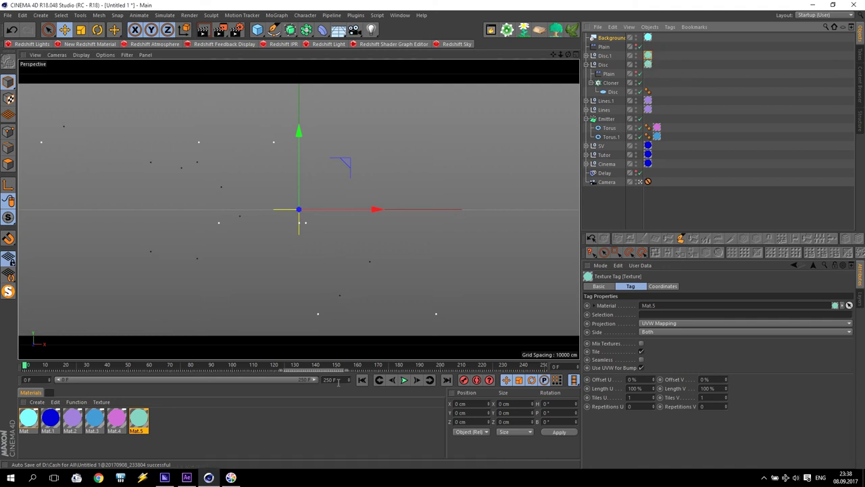
Play the animation to about frame 71, and render that frame in the Picture Viewer to check the colors
left_click(404, 380)
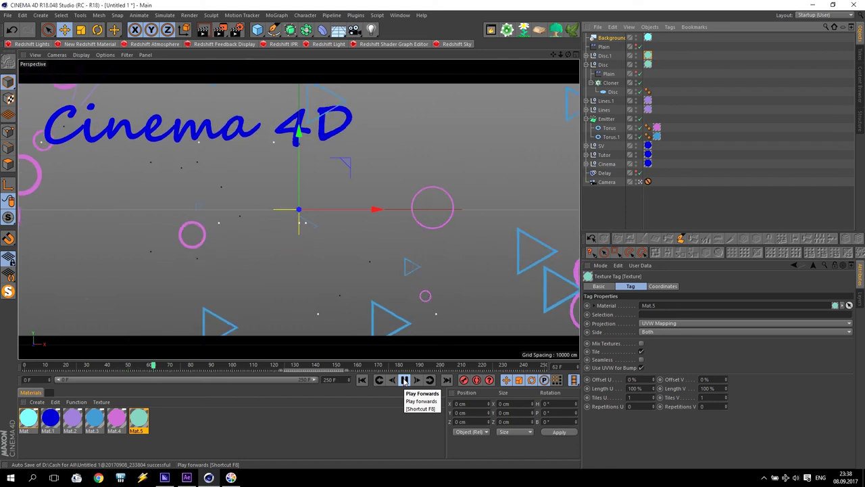
left_click(404, 380)
left_click(222, 30)
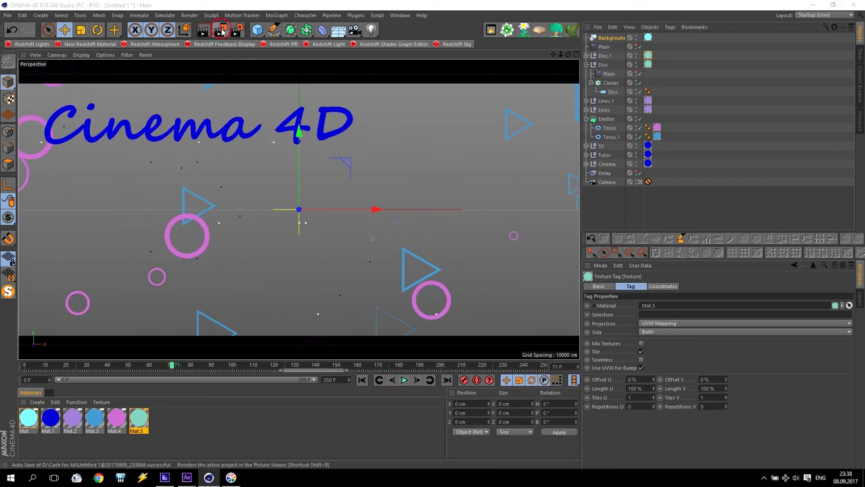
scroll(301, 245, "down", 4)
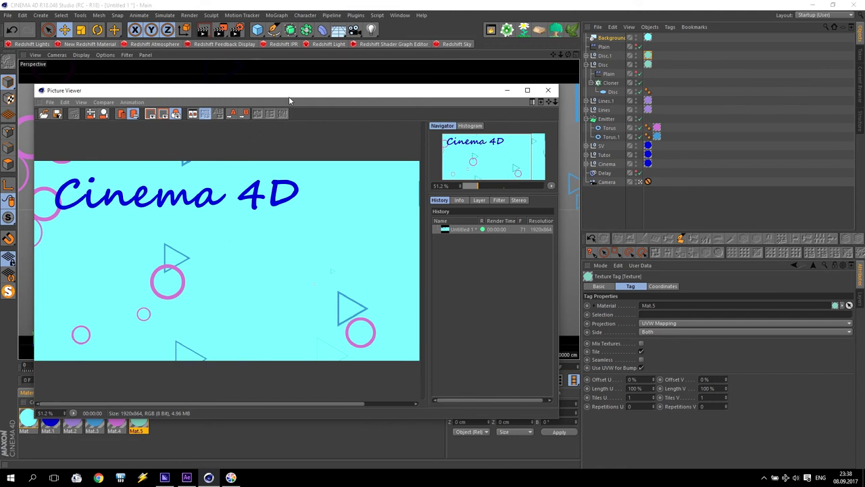
left_click_drag(289, 100, 392, 47)
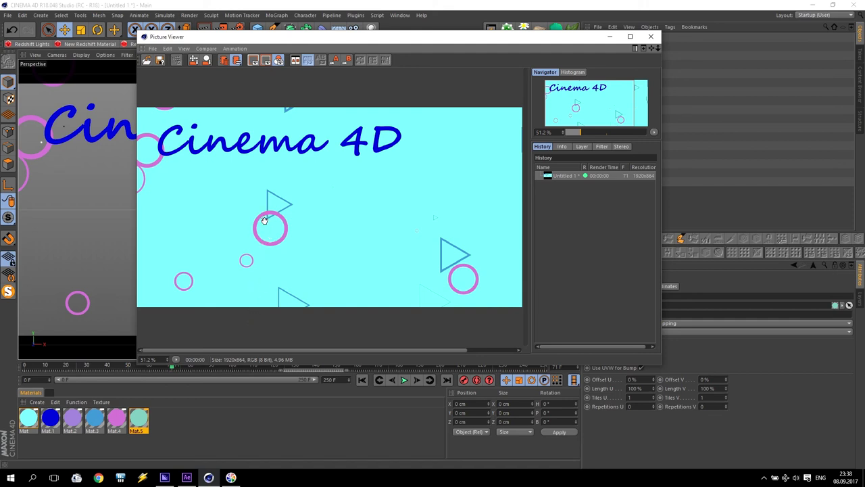
left_click_drag(451, 41, 352, 35)
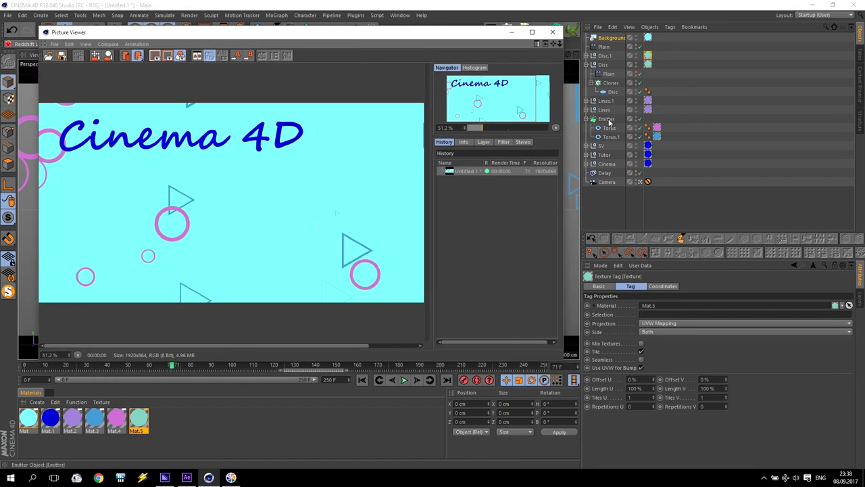
Recolor the sky-blue material on Torus.1 to a pale blue luminance of H 222°, S 33%, V 100%
double_click(656, 136)
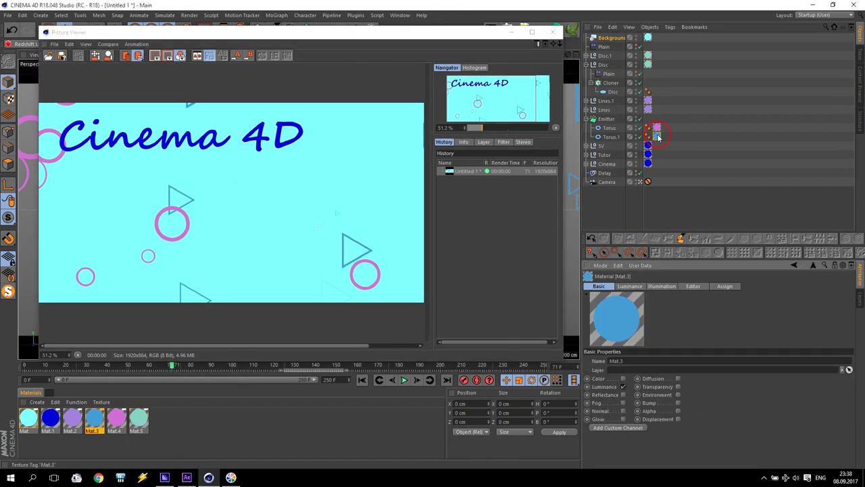
double_click(101, 419)
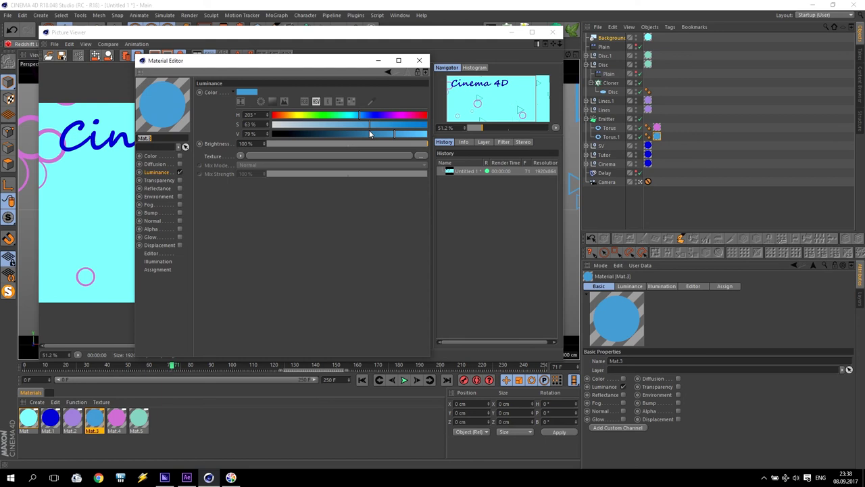
left_click_drag(396, 135, 426, 134)
left_click_drag(368, 124, 325, 127)
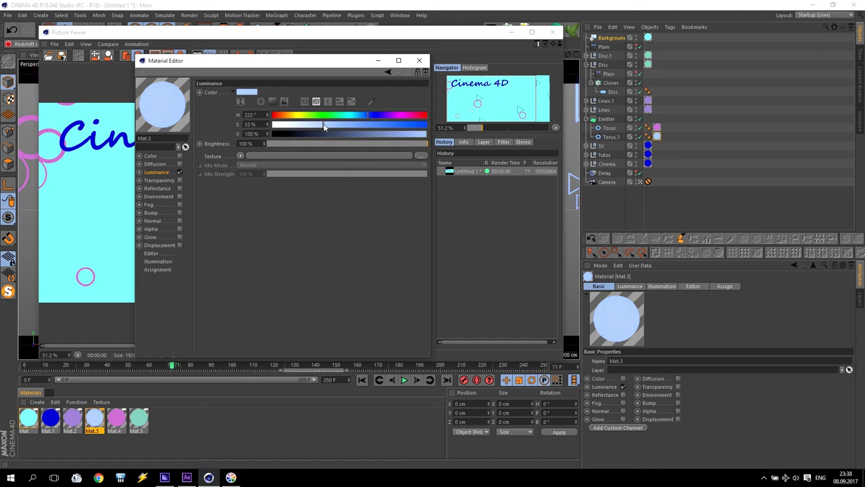
left_click(419, 60)
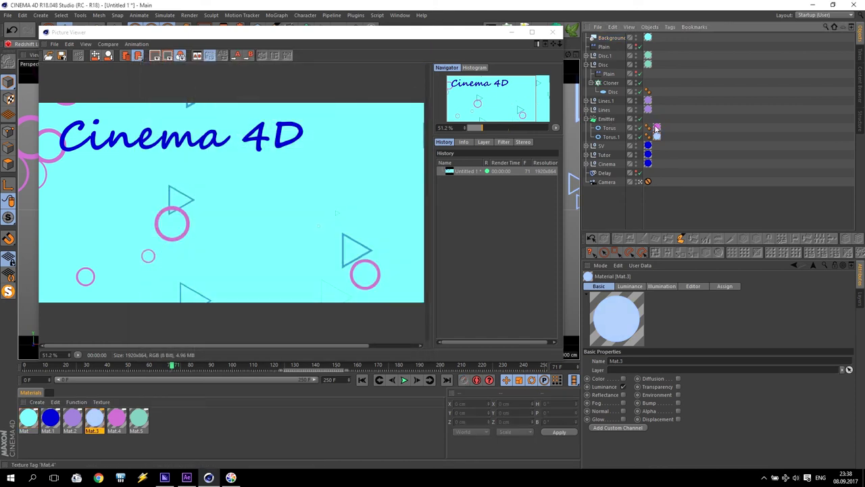
Lighten the pink material on the Emitter's Torus to a luminance saturation of 20% and value of 100%
left_click(656, 128)
double_click(108, 419)
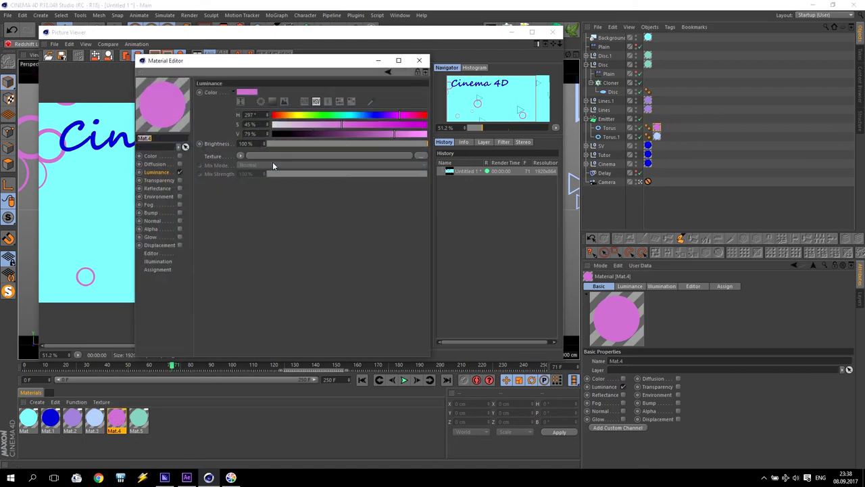
left_click_drag(328, 127, 298, 126)
left_click_drag(399, 134, 427, 134)
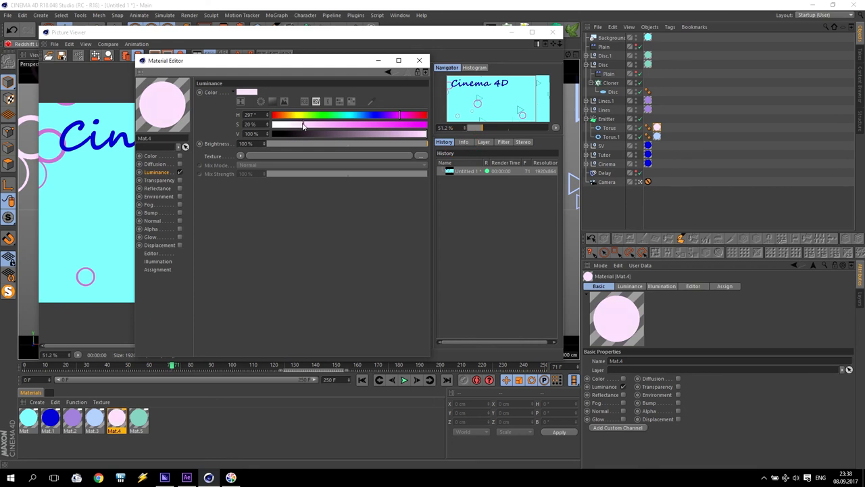
left_click(419, 60)
Render frame 71 again, play on to frame 151, and render that frame to check the lighter colors
left_click(553, 32)
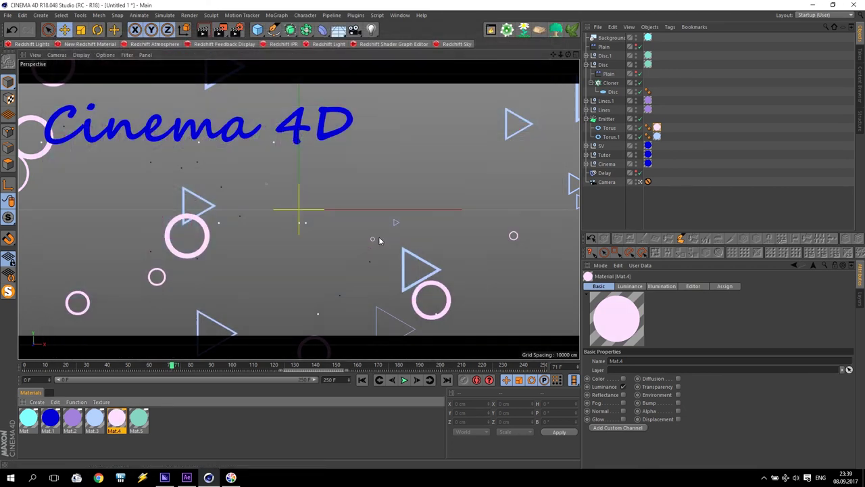
left_click(219, 29)
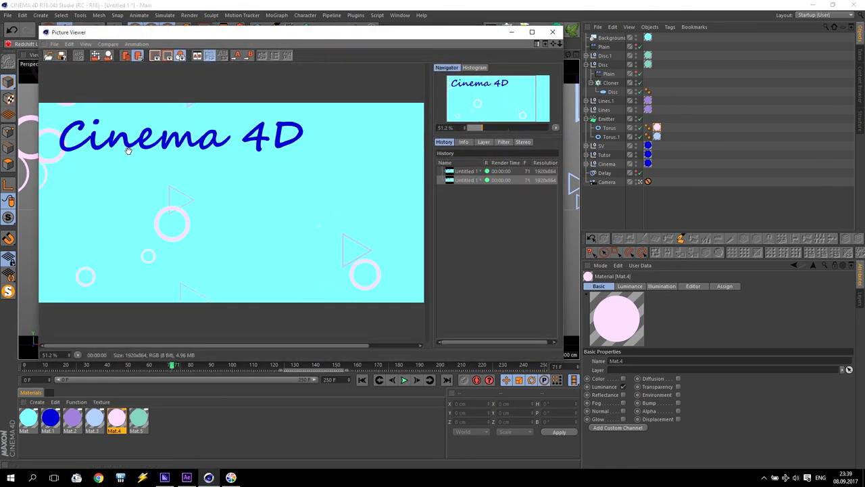
left_click(553, 32)
left_click(404, 380)
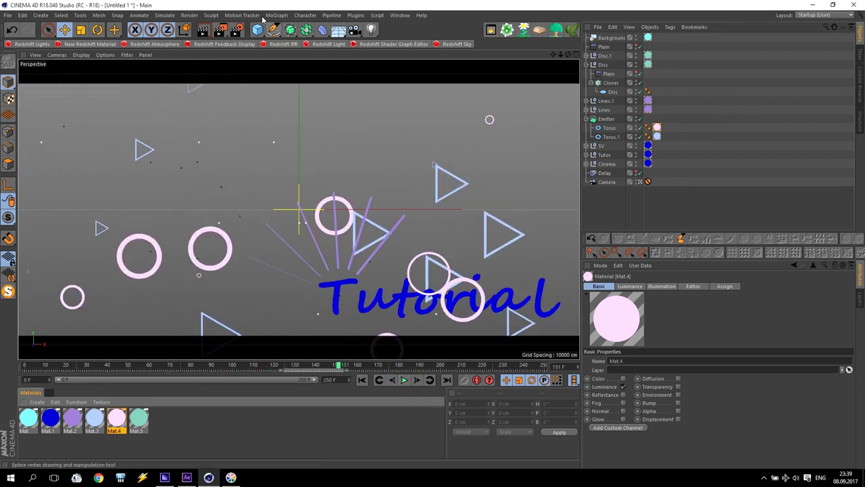
left_click(220, 30)
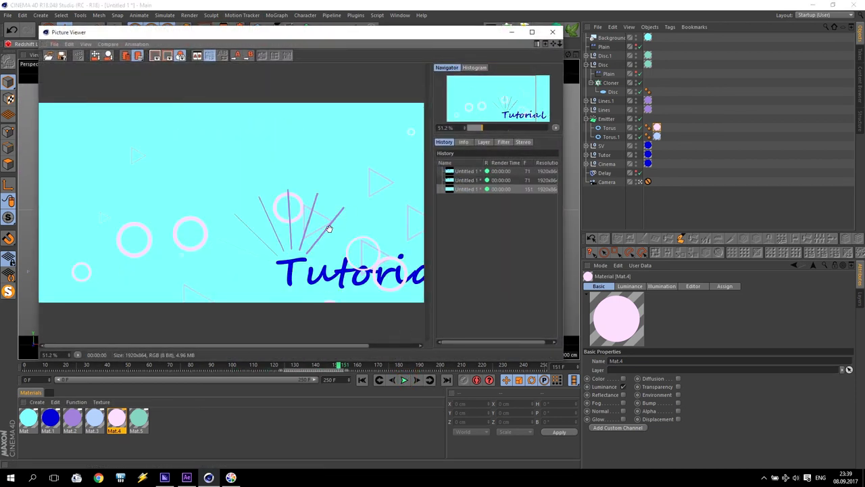
scroll(325, 217, "down", 1)
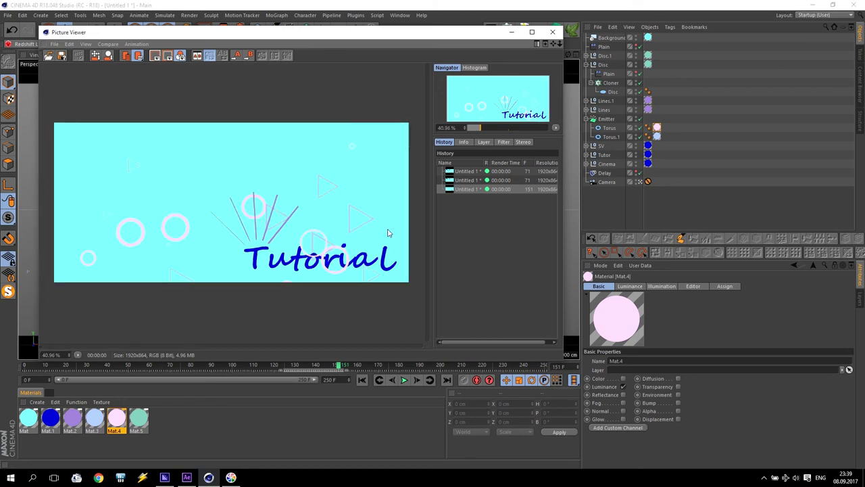
left_click(553, 32)
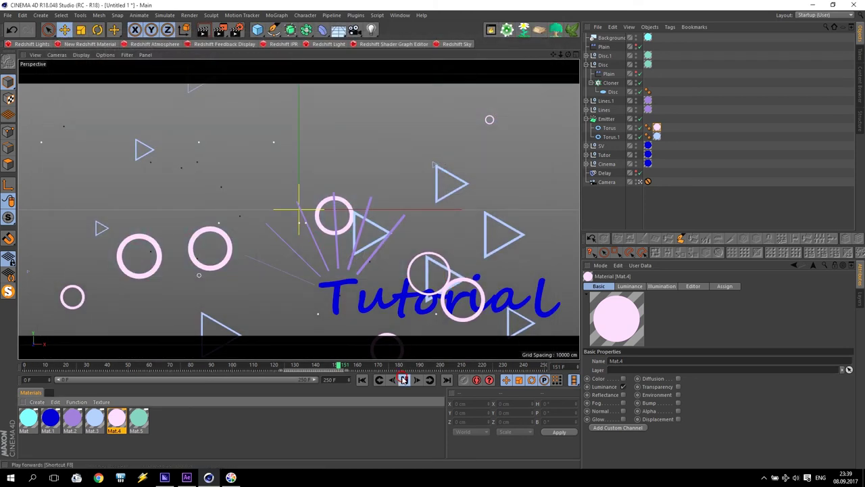
Play the animation on to frame 215 and render it to check the discs and the "by SV" text
left_click(403, 380)
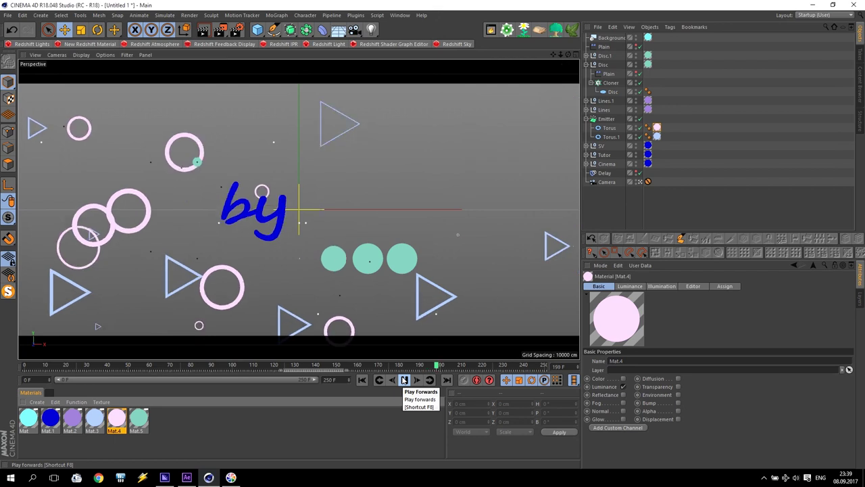
left_click(404, 379)
left_click(221, 30)
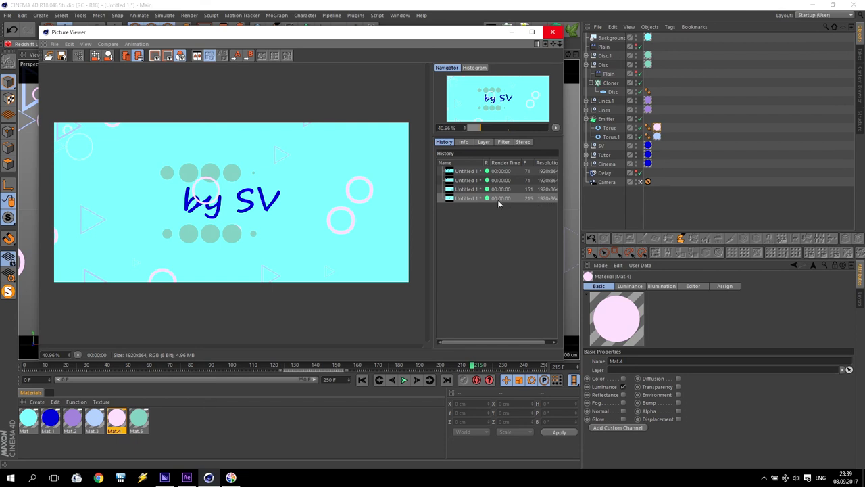
left_click(552, 32)
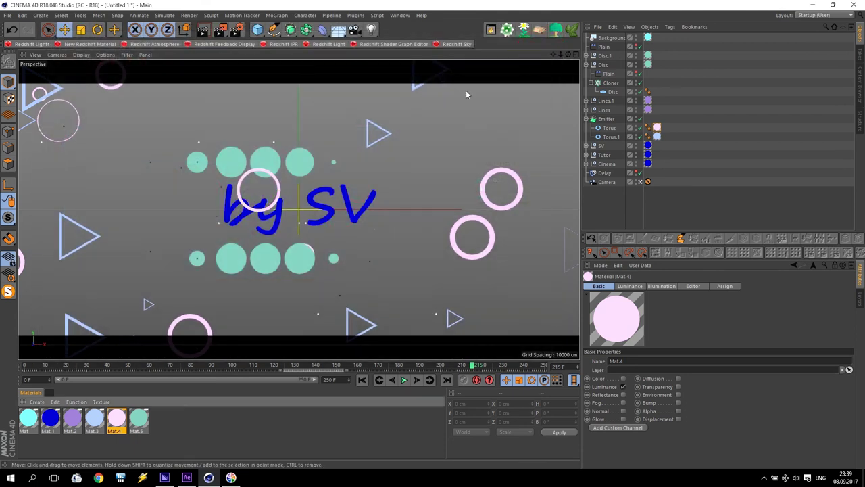
In the render settings, set the output file to Test inside a new Desktop folder named Cartoon Intro
left_click(237, 29)
left_click(345, 196)
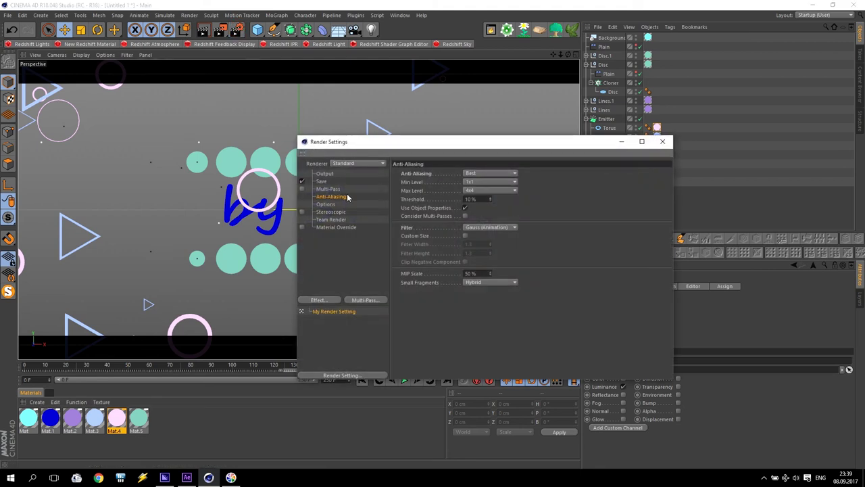
left_click(324, 174)
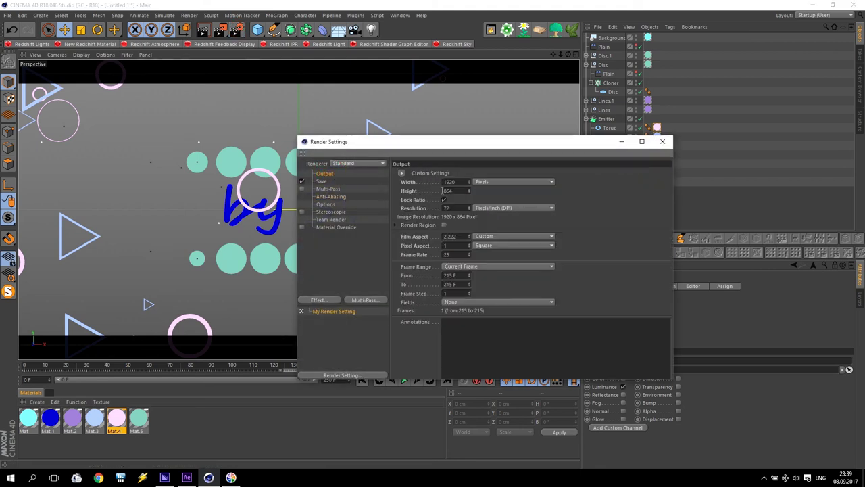
left_click(323, 181)
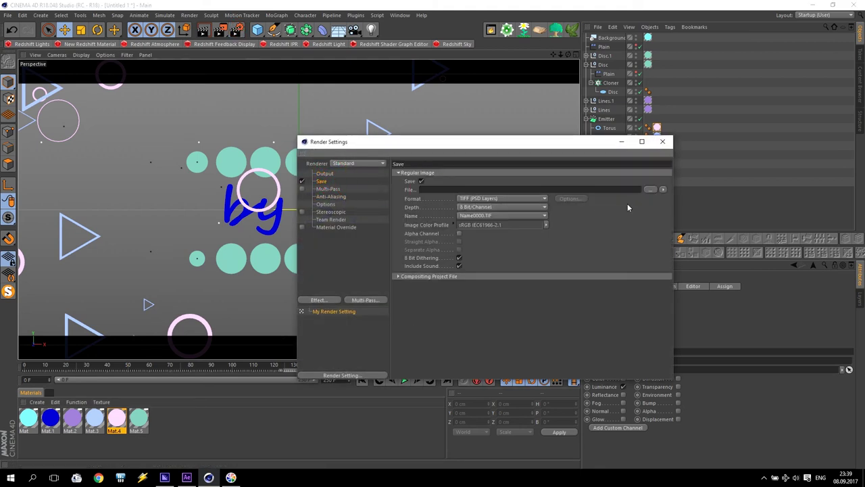
left_click(649, 190)
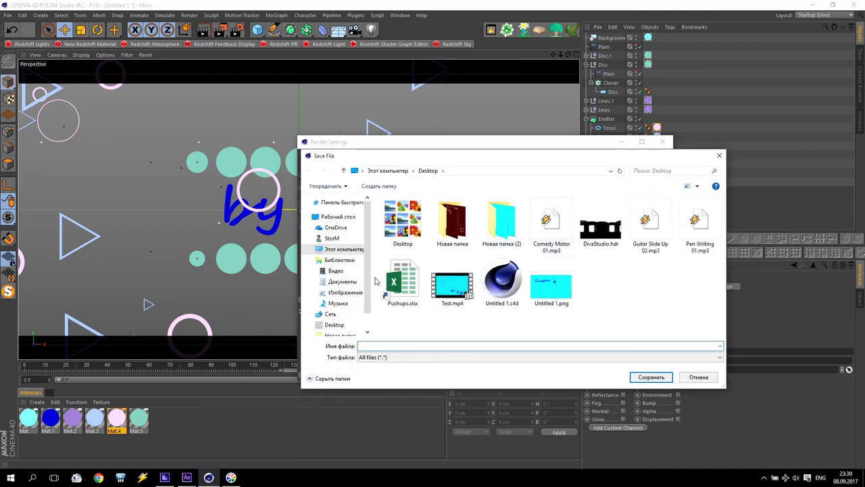
left_click(379, 188)
type("c")
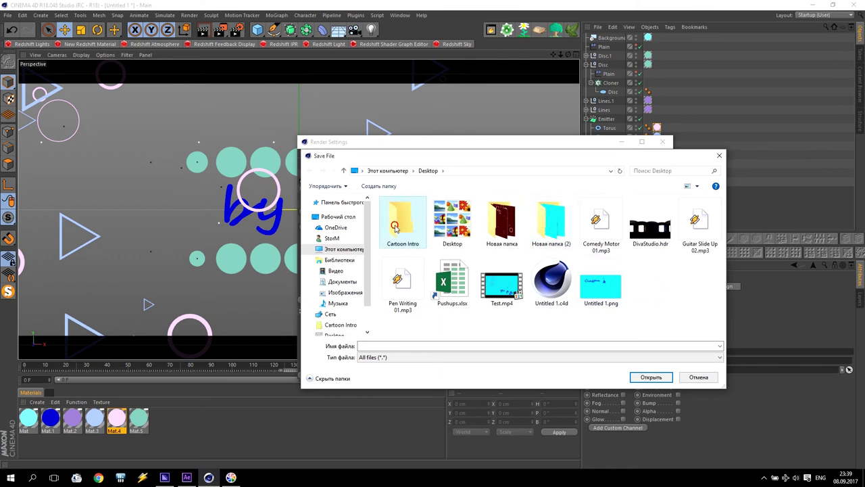
double_click(403, 219)
left_click(384, 346)
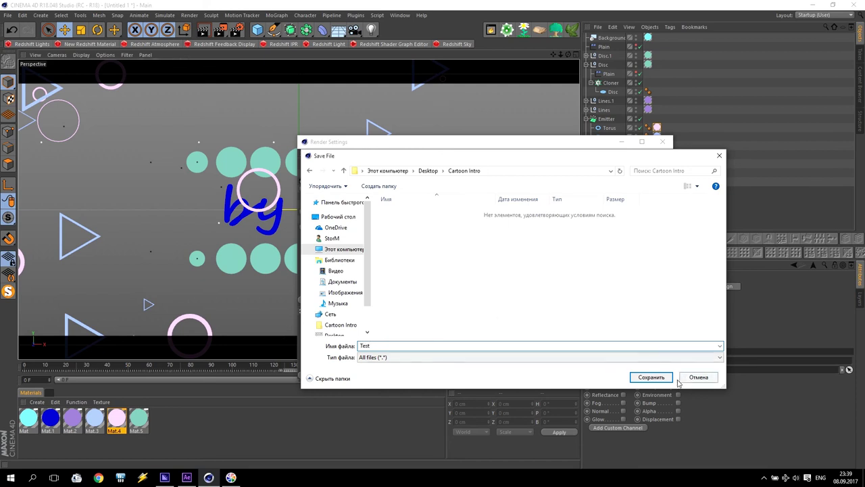
left_click(659, 378)
Set the render's save format to PNG and its frame range to All Frames
left_click(468, 202)
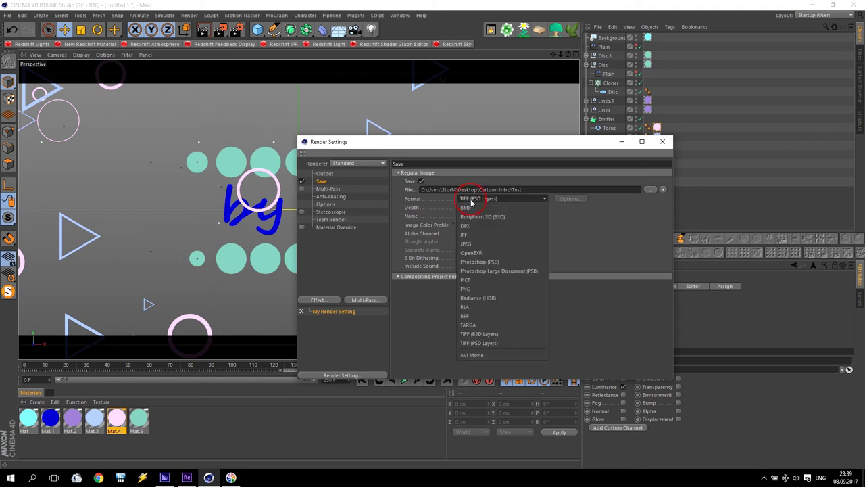
left_click(485, 290)
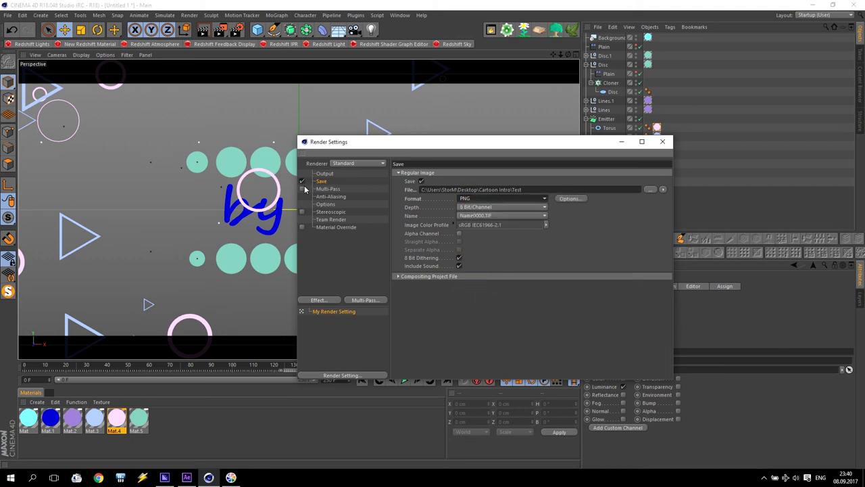
left_click(324, 174)
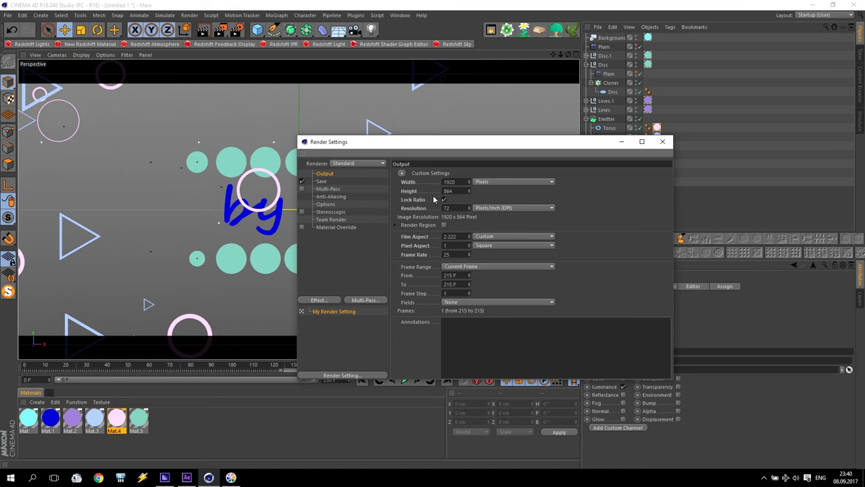
left_click(473, 270)
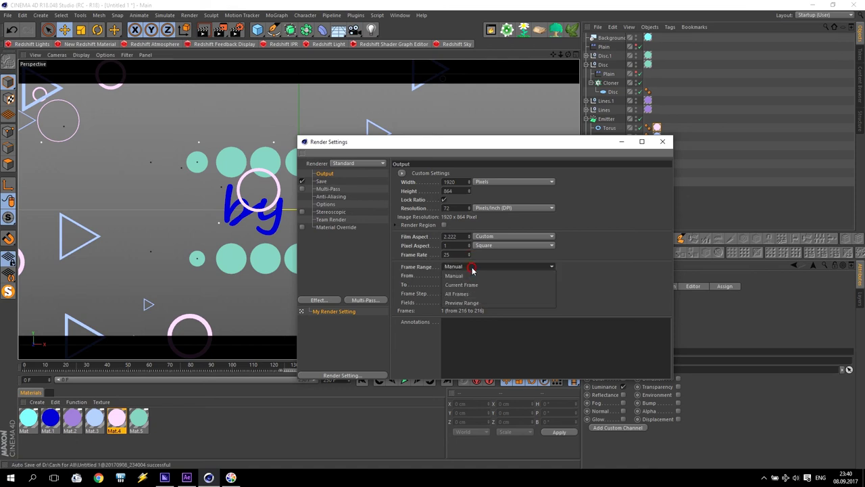
left_click(465, 294)
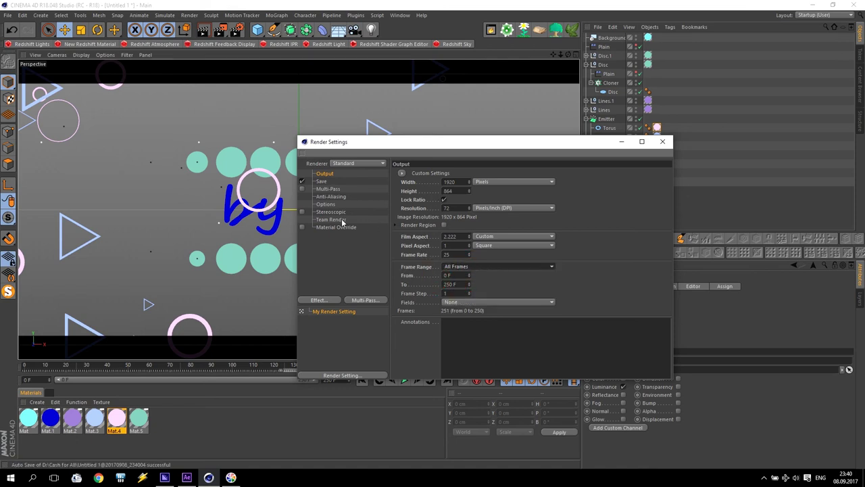
left_click(662, 142)
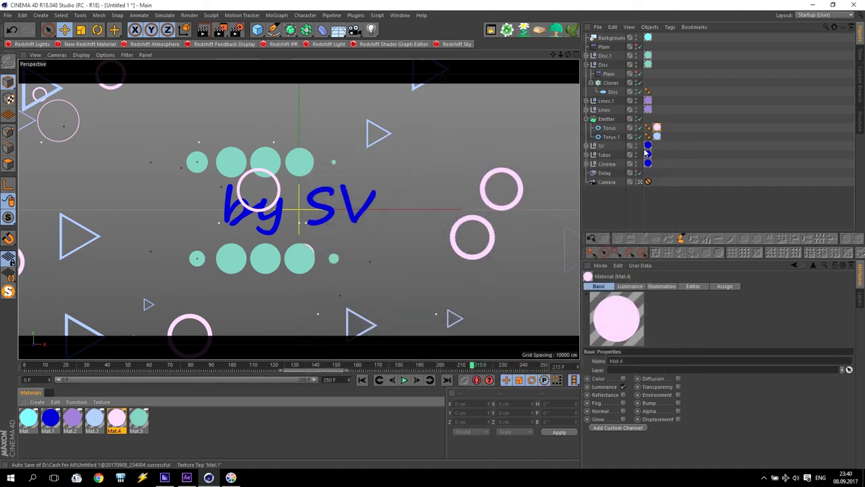
Start rendering the full animation in a maximized Picture Viewer and enlarge the preview to 80%
left_click(220, 29)
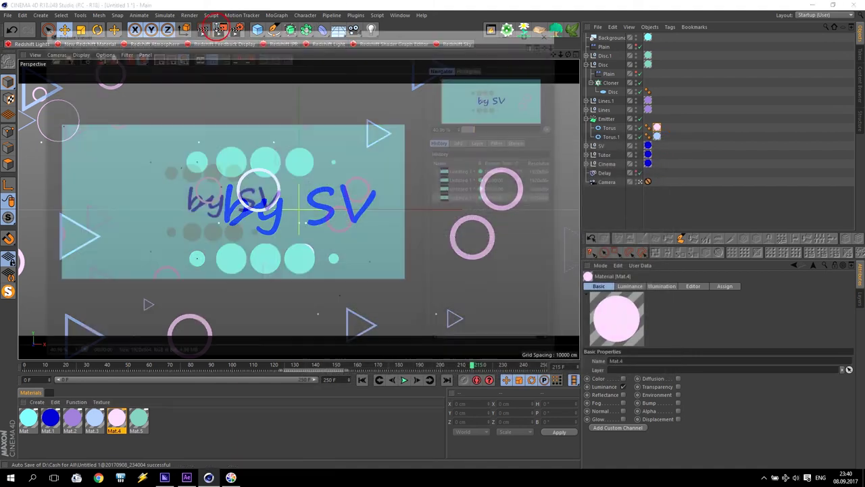
left_click(533, 32)
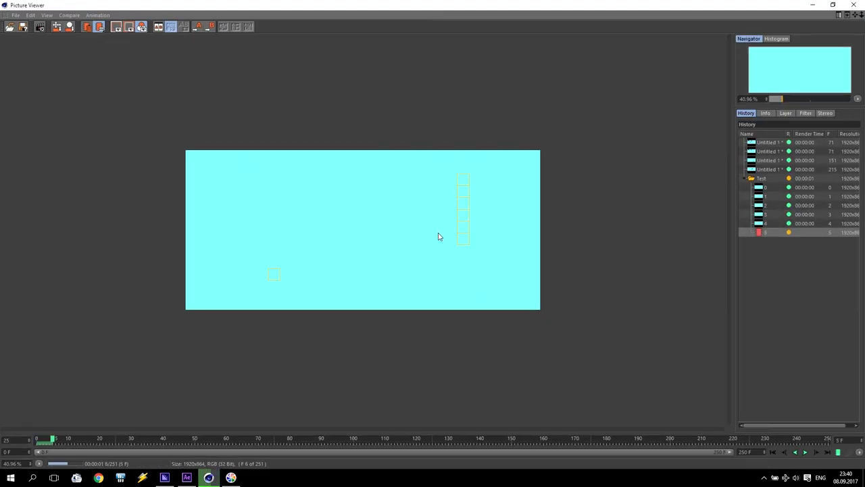
scroll(438, 237, "up", 3)
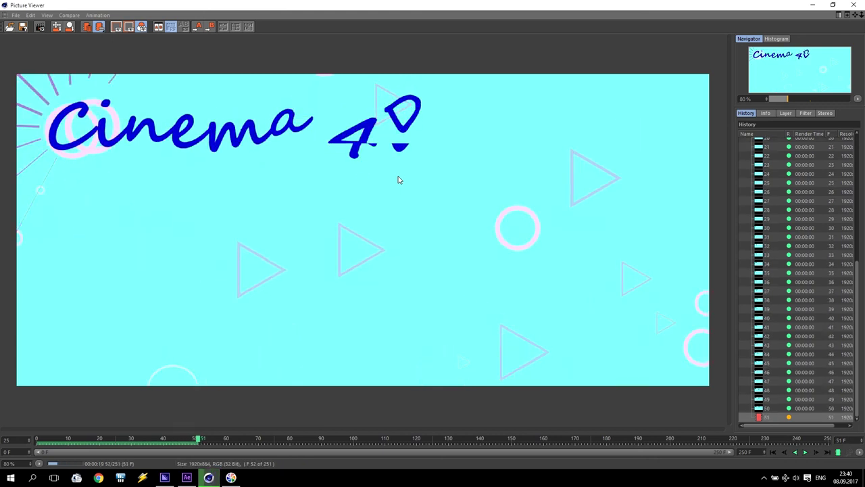
Switch to After Effects and import Pen Writing 01.mp3, Comedy Motor 01.mp3 and Guitar Slide Up 02.mp3 from the Desktop
left_click(187, 477)
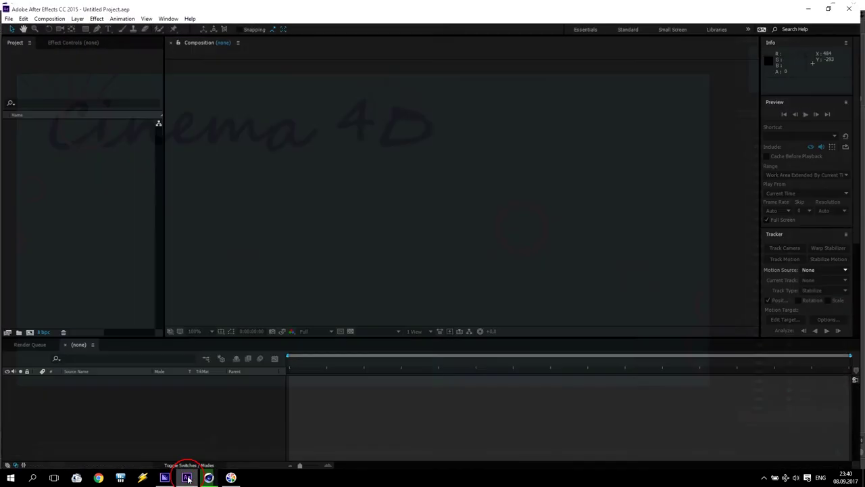
double_click(30, 138)
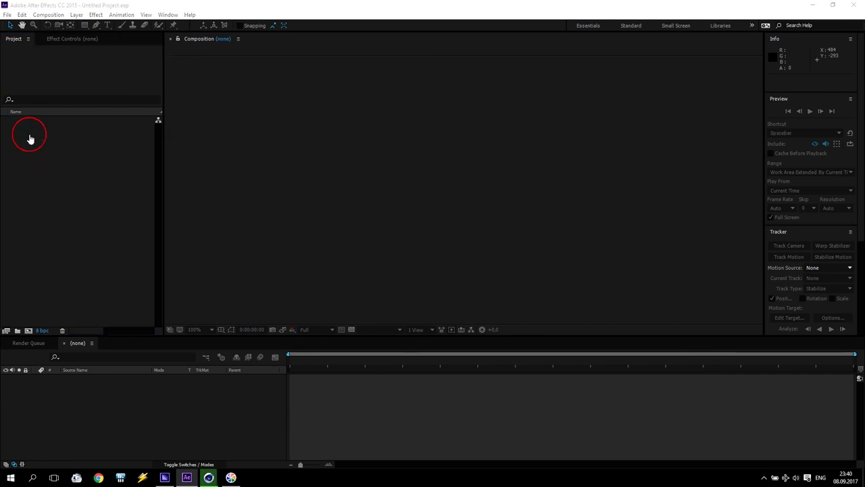
left_click(38, 80)
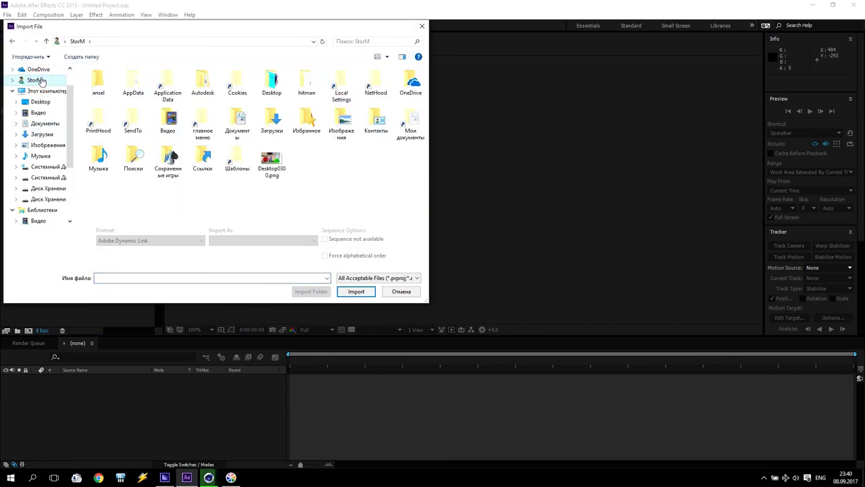
left_click(41, 102)
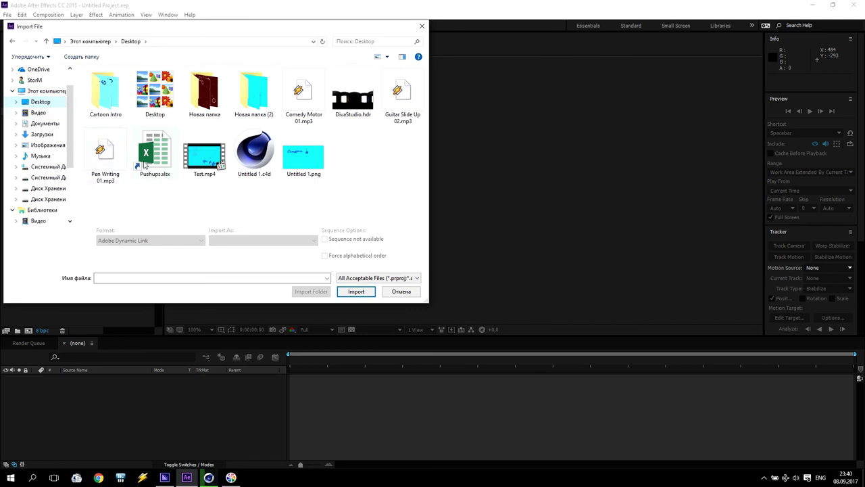
left_click(100, 160)
left_click(301, 92, "ctrl")
left_click(404, 97, "ctrl")
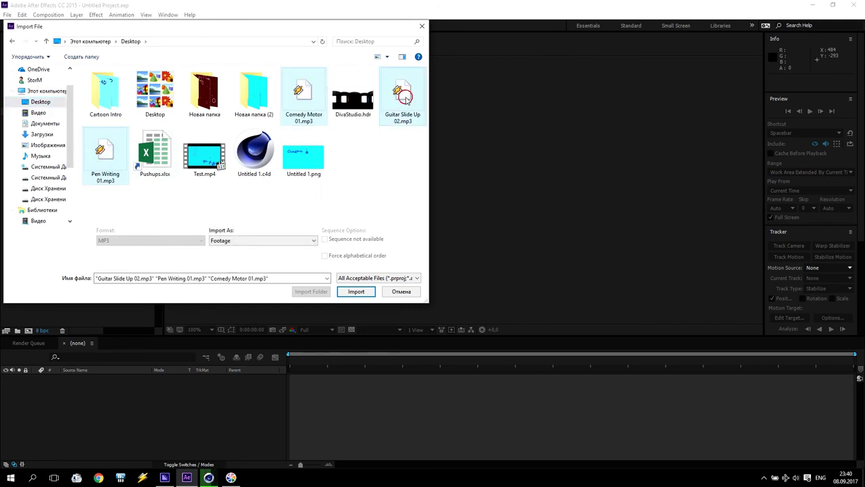
left_click(356, 291)
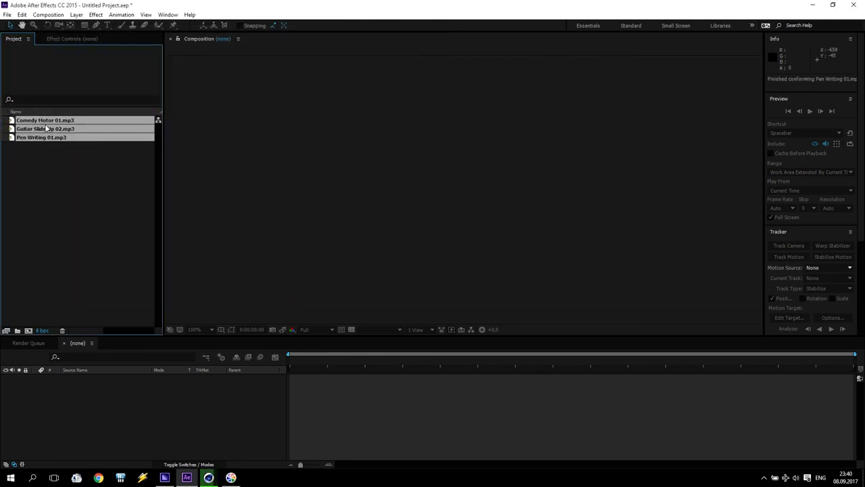
Look through the details of the three imported sound files one by one
left_click(71, 170)
left_click(44, 121)
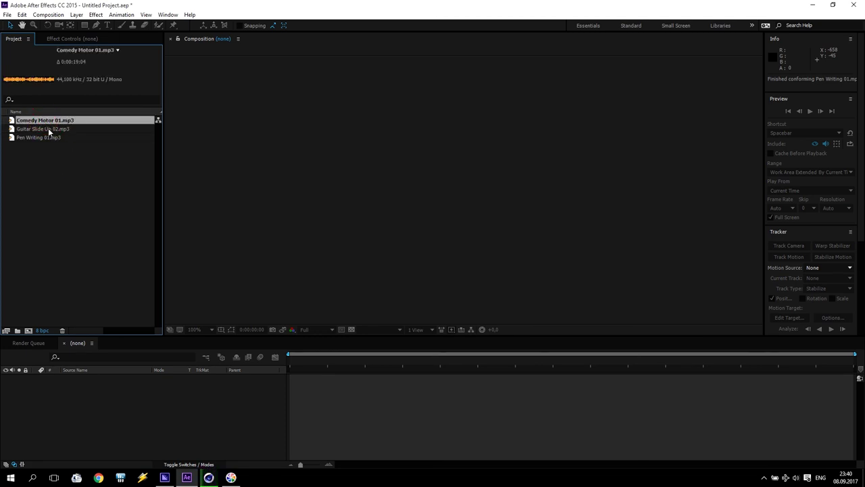
left_click(49, 129)
left_click(48, 138)
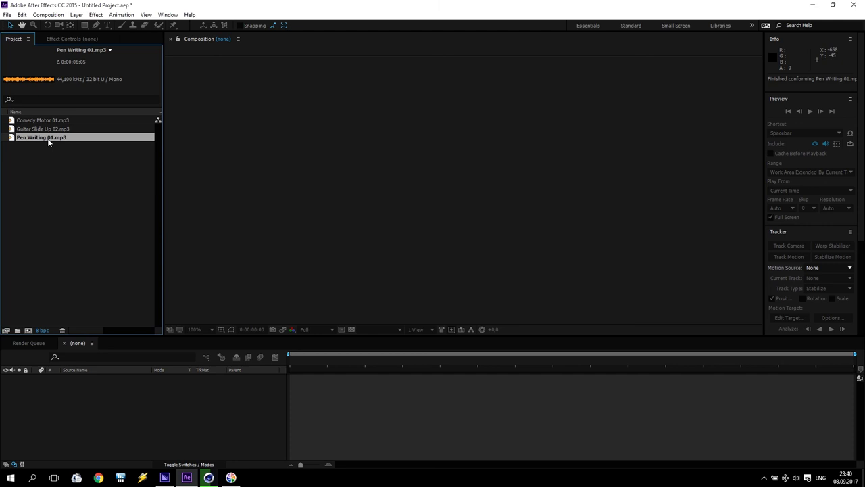
left_click(55, 121)
left_click(58, 129)
left_click(58, 138)
left_click(64, 129)
left_click(65, 120)
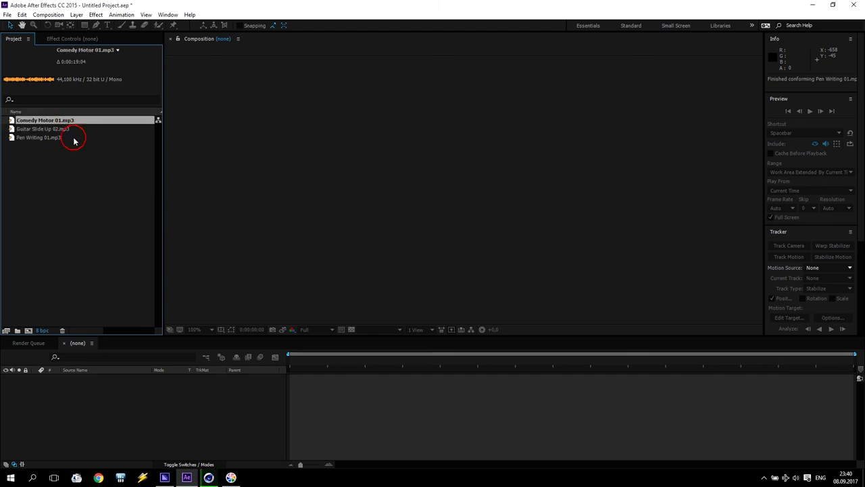
Check the render's progress in Cinema 4D, and import the PNG sequence starting at Test0000.png from the Cartoon Intro folder into After Effects
mouse_move(212, 479)
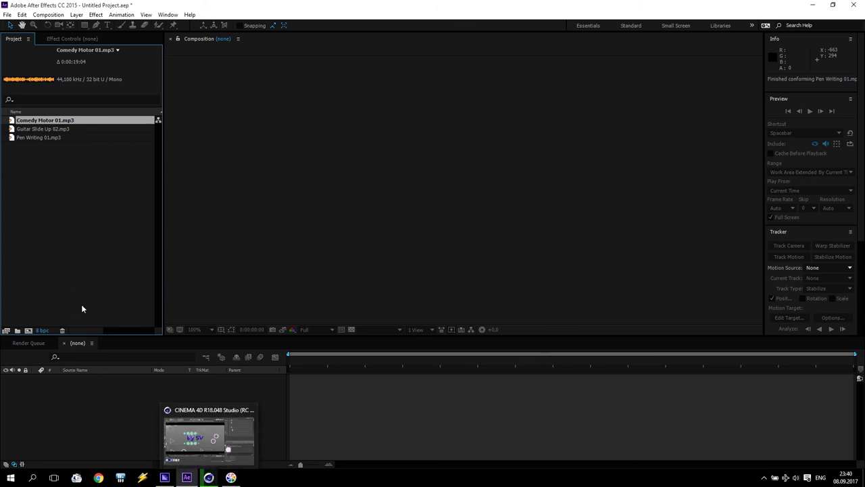
left_click(210, 477)
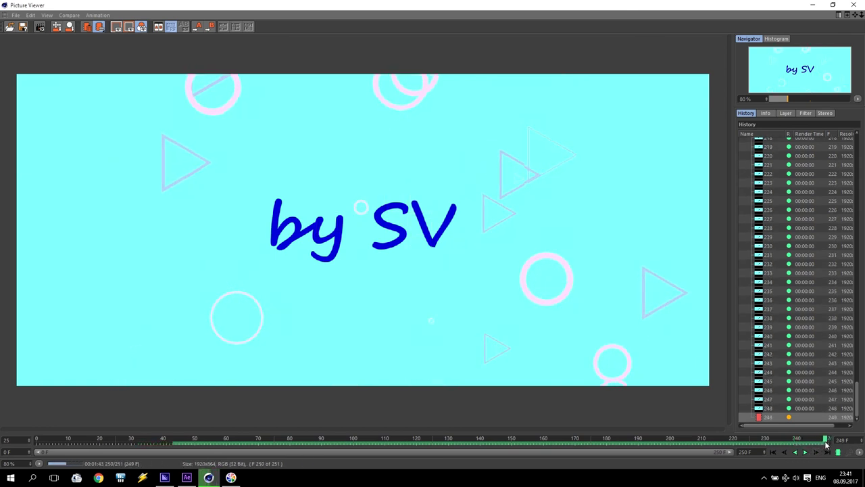
left_click(186, 477)
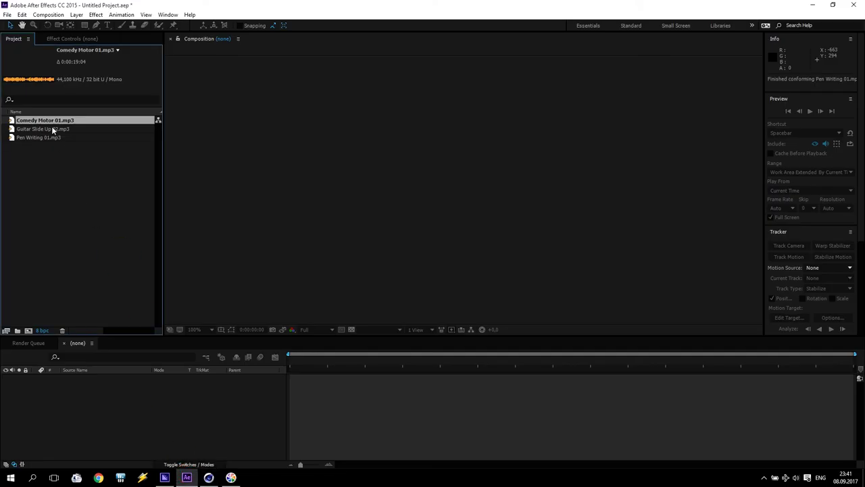
double_click(29, 164)
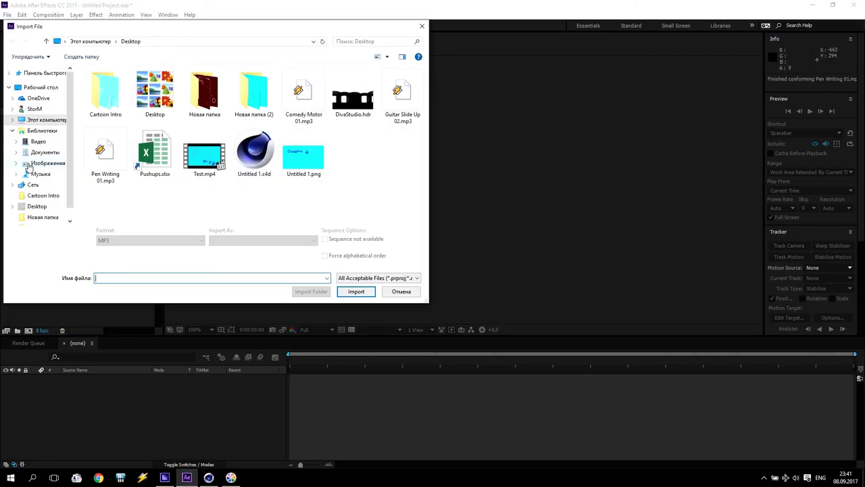
double_click(105, 94)
left_click(105, 80)
left_click(356, 285)
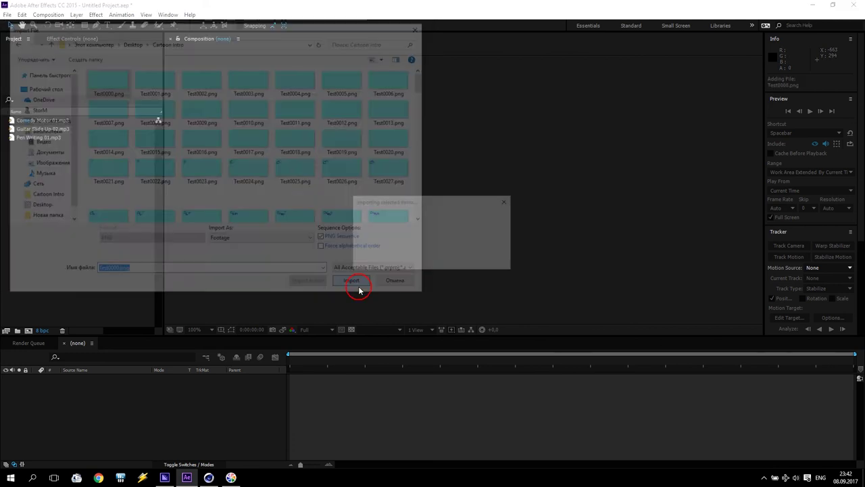
Create a composition from the Test[0000-0250].png sequence and preview its playback with the view at 50%
left_click_drag(37, 147, 29, 331)
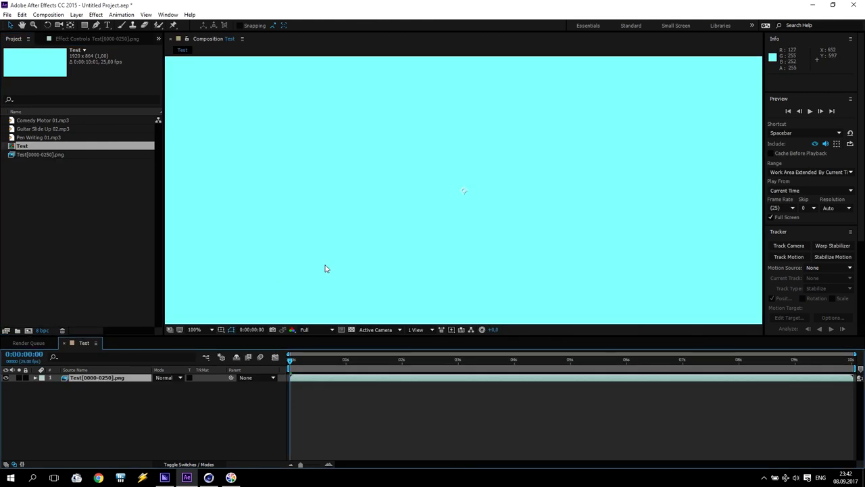
scroll(326, 269, "down", 1)
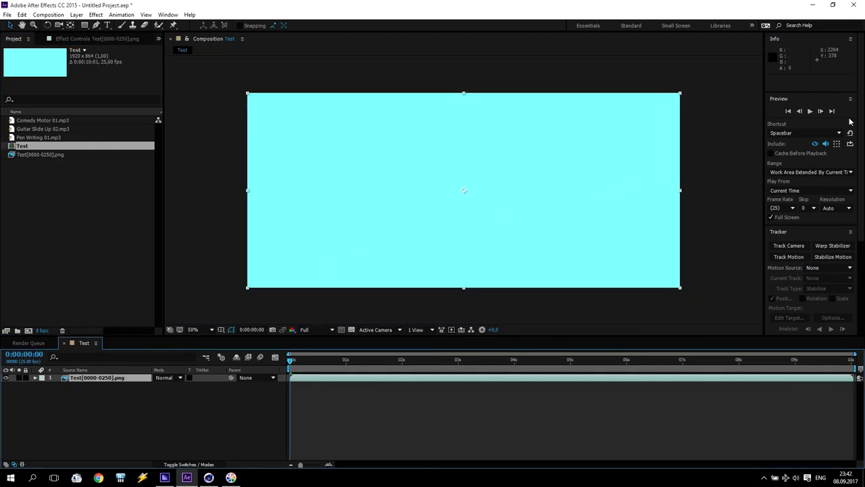
left_click(809, 111)
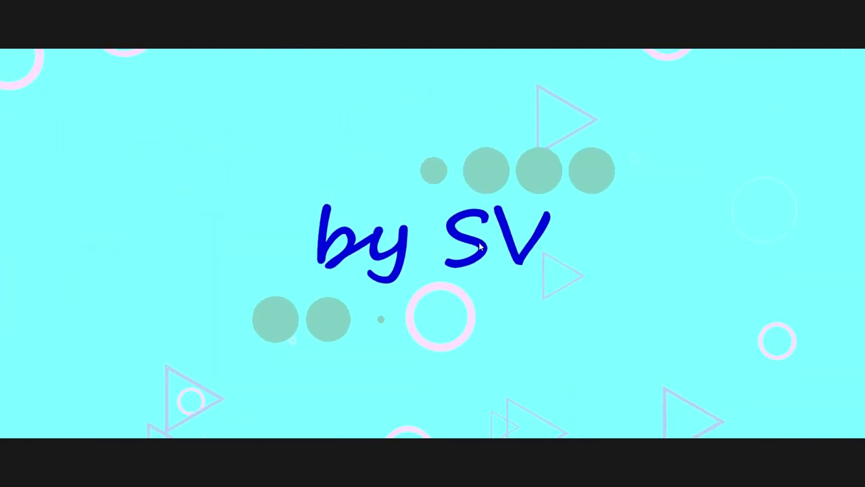
key("space")
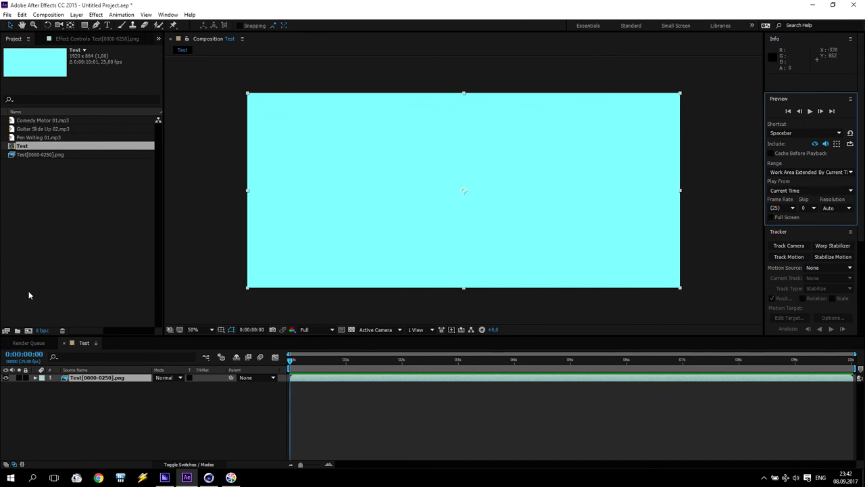
Add Pen Writing 01.mp3 below the image sequence, show its waveform, and trim the silence at its start
left_click(36, 183)
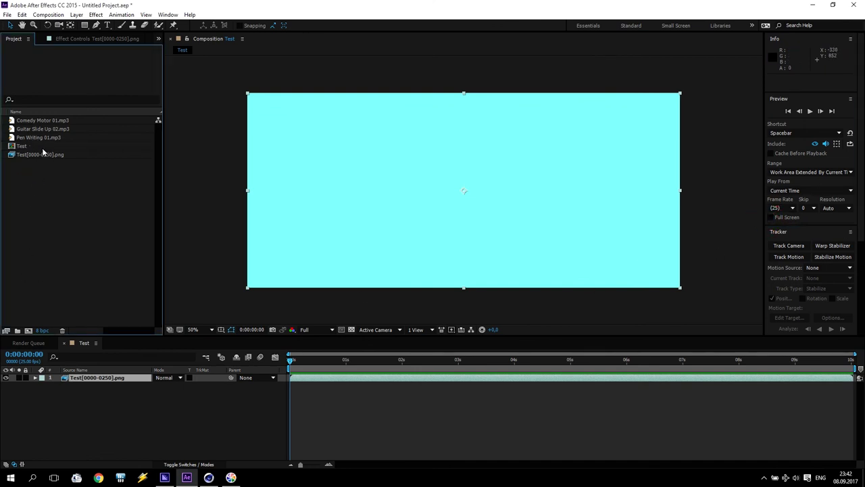
left_click_drag(40, 138, 89, 401)
left_click(35, 386)
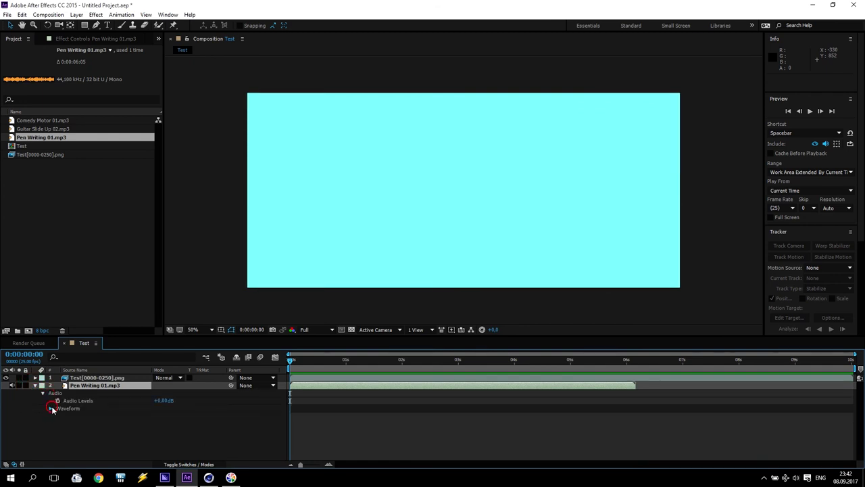
left_click(51, 409)
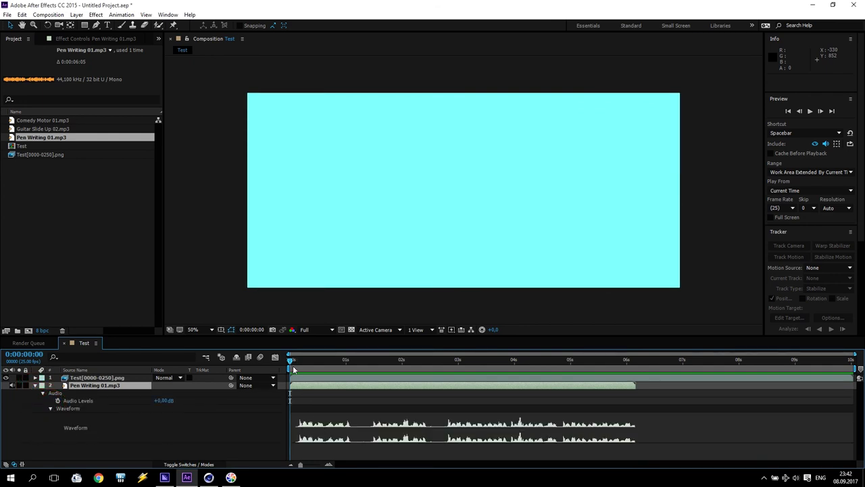
left_click_drag(290, 384, 301, 387)
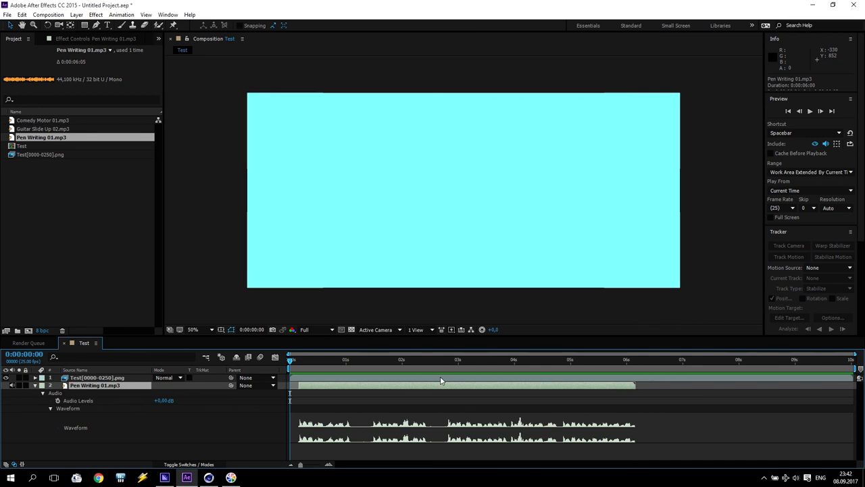
Duplicate the Pen Writing 01.mp3 layer and trim the lower copy's end to the first sound burst, about 0:00:00:23 long
left_click(94, 390)
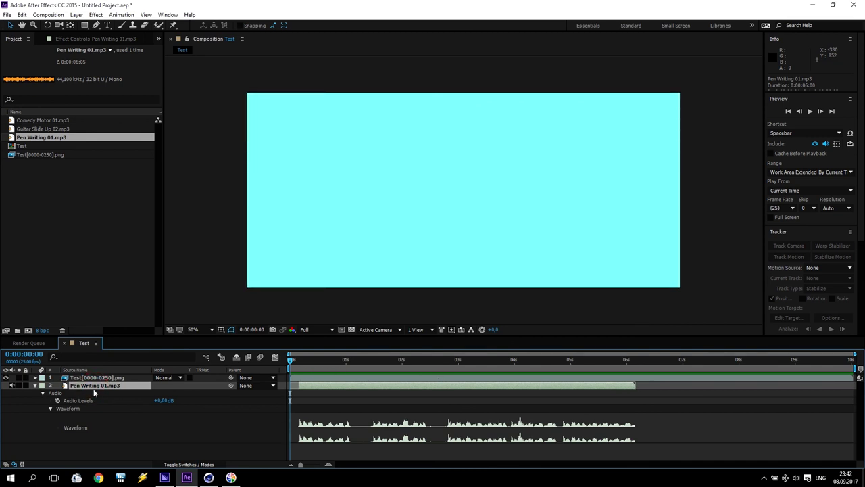
key("ctrl+d")
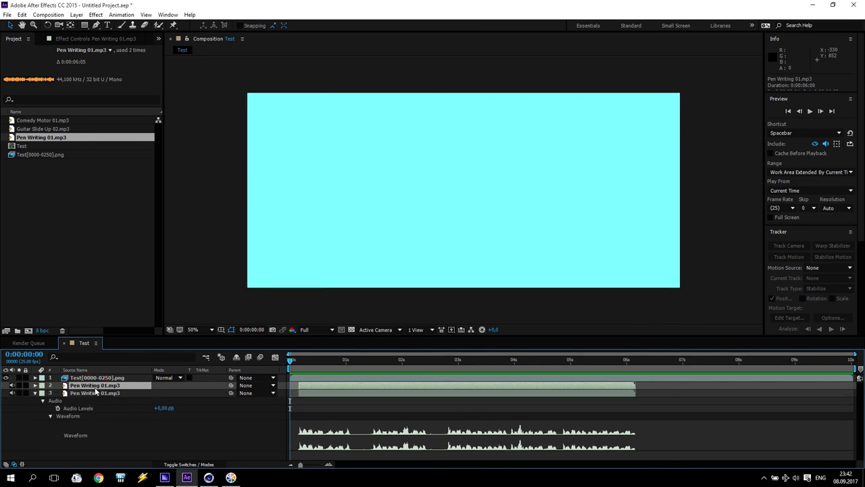
left_click_drag(634, 393, 349, 395)
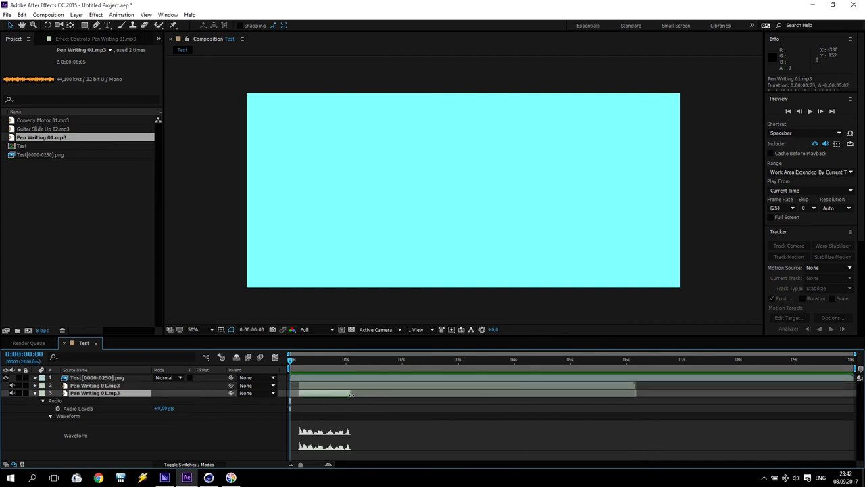
Show the upper Pen Writing copy's waveform and trim both its ends to the second sound burst, about 0:00:00:24 long
left_click(36, 393)
left_click(35, 384)
left_click(43, 393)
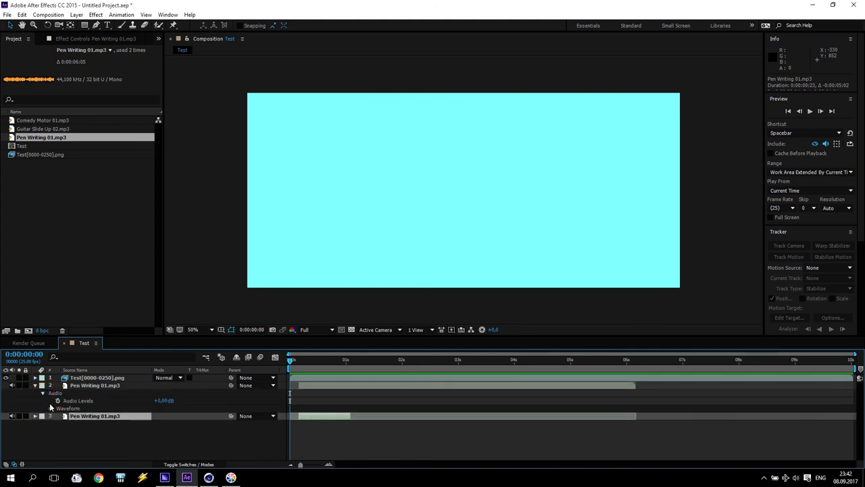
left_click(50, 408)
left_click_drag(300, 386, 373, 389)
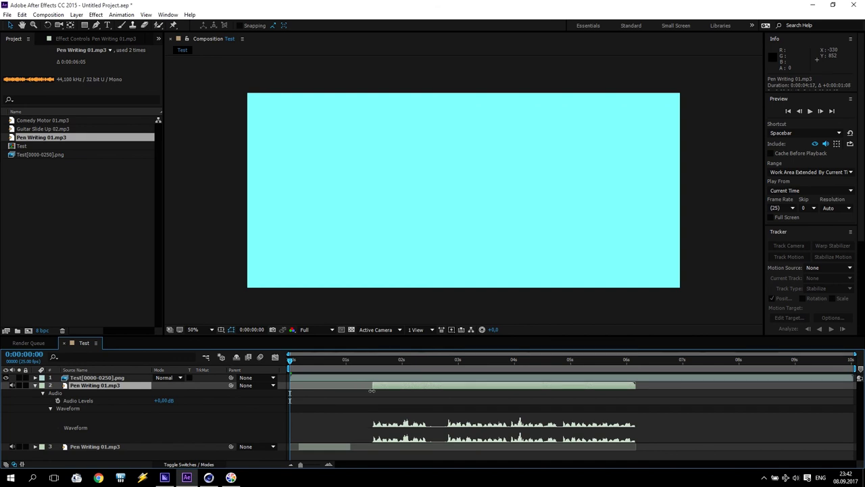
left_click_drag(634, 390, 426, 385)
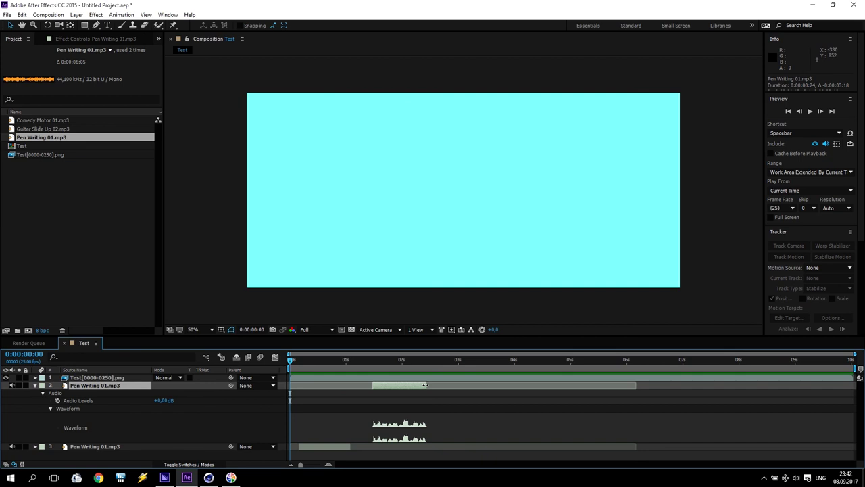
left_click(35, 385)
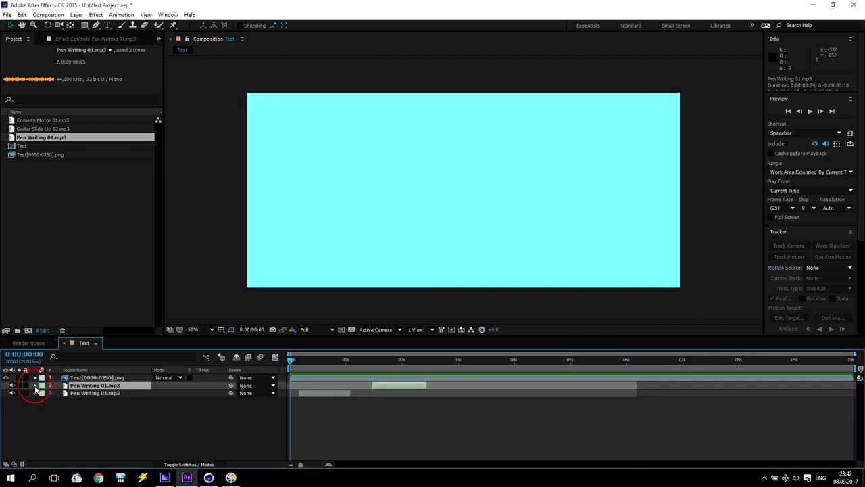
Move the first pen-sound clip to start at 0:00:00:21 and the second to start at 0:00:04:16, matching the text writing
left_click_drag(290, 365, 338, 365)
left_click_drag(313, 392, 352, 399)
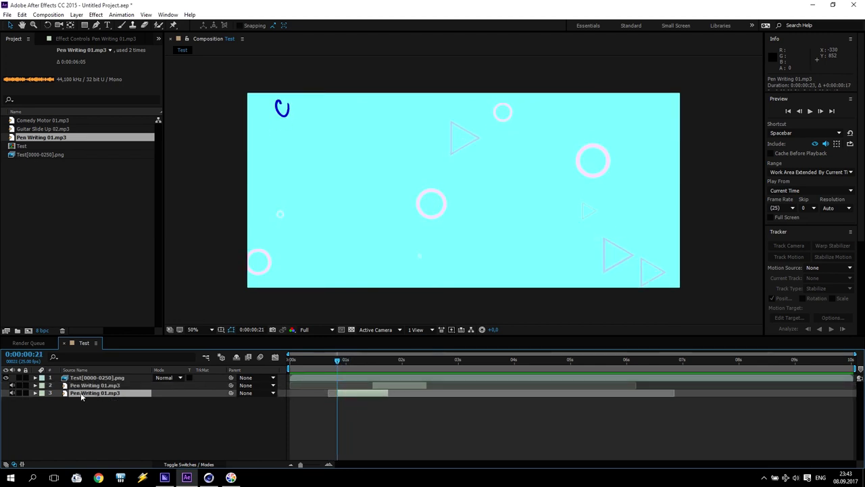
left_click_drag(338, 362, 549, 387)
left_click_drag(389, 387, 565, 387)
Duplicate the first pen-sound clip and move the copy to start at 0:00:07:21, where "by SV" is being written
left_click(120, 395)
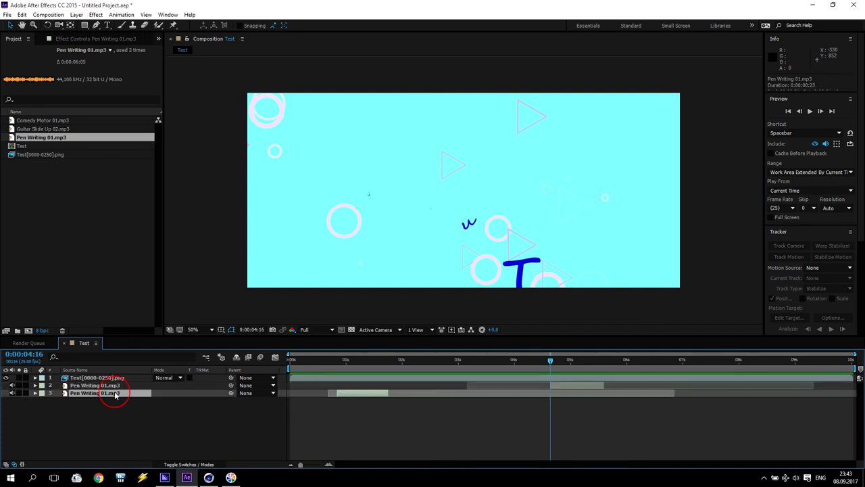
key("ctrl+d")
left_click_drag(550, 363, 730, 376)
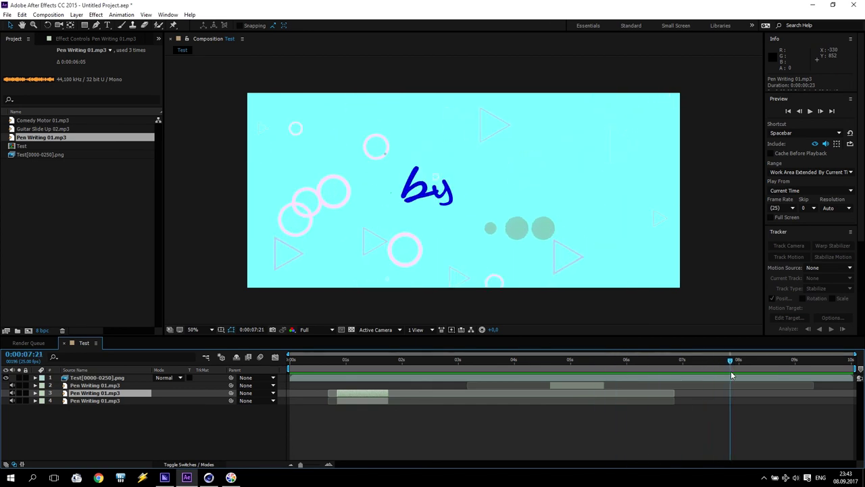
left_click_drag(350, 398, 743, 398)
Raise the system volume to 100 and play the composition to check the pen sounds against the animation
left_click_drag(730, 366, 628, 368)
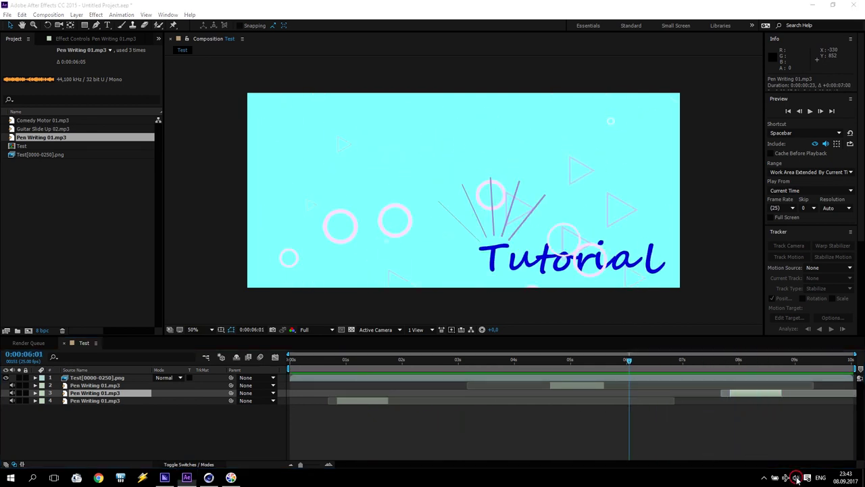
left_click(795, 477)
left_click_drag(783, 456, 834, 456)
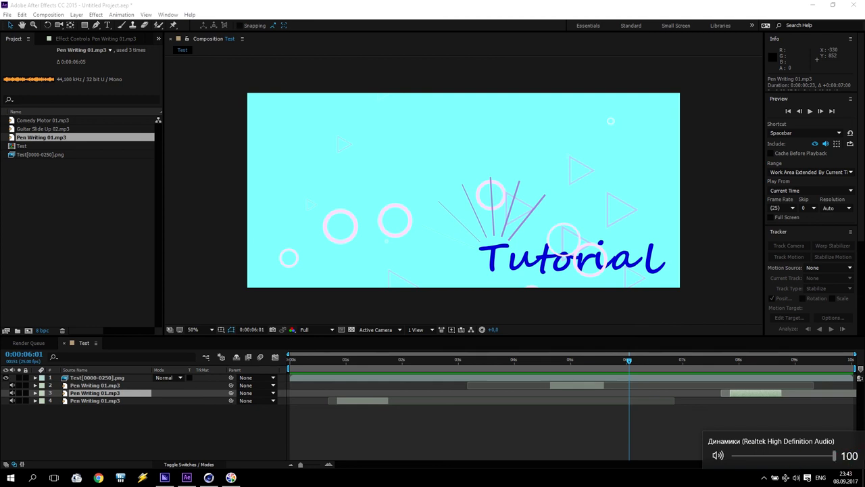
left_click(809, 111)
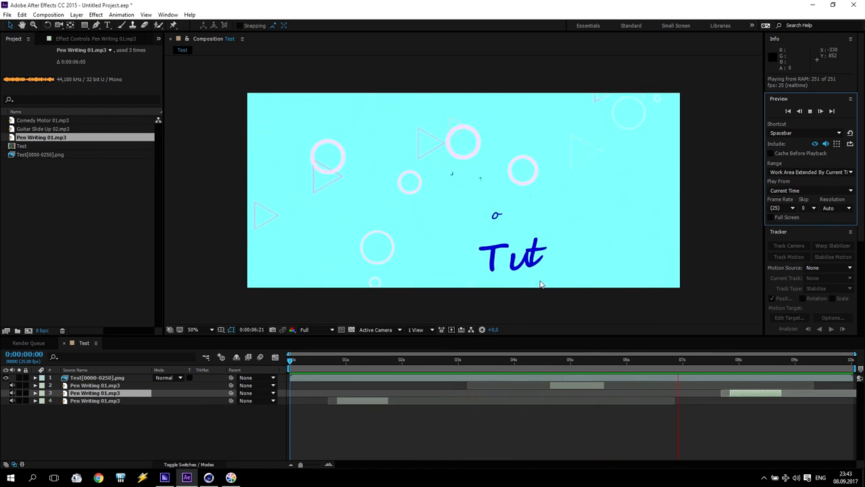
Stop the preview, add Guitar Slide Up 02.mp3 below the pen-sound layers in the Test composition and show its waveform
left_click(810, 113)
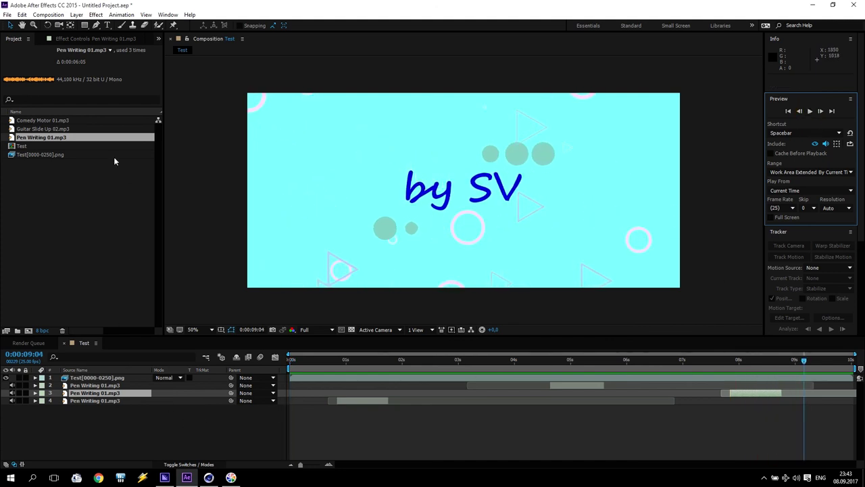
left_click(43, 130)
left_click_drag(43, 130, 125, 413)
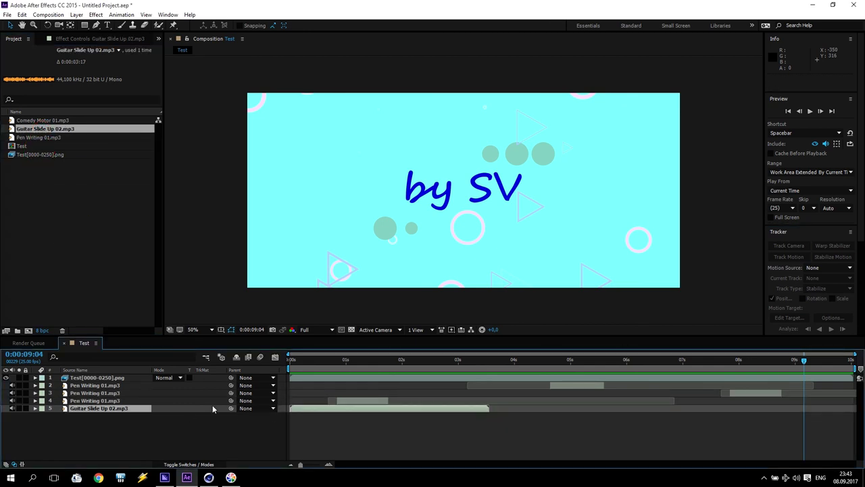
left_click(35, 409)
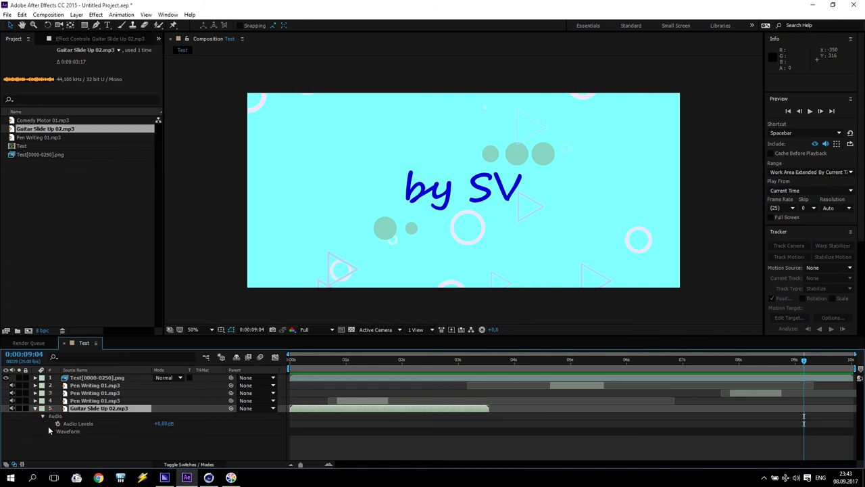
left_click(50, 431)
Trim the silent start of the Guitar Slide Up clip and move its sound to about 0:00:07:21, where "by SV" is written
left_click_drag(295, 403, 687, 422)
mouse_move(718, 362)
left_mouse_down()
mouse_move(686, 361)
mouse_move(721, 361)
left_mouse_up()
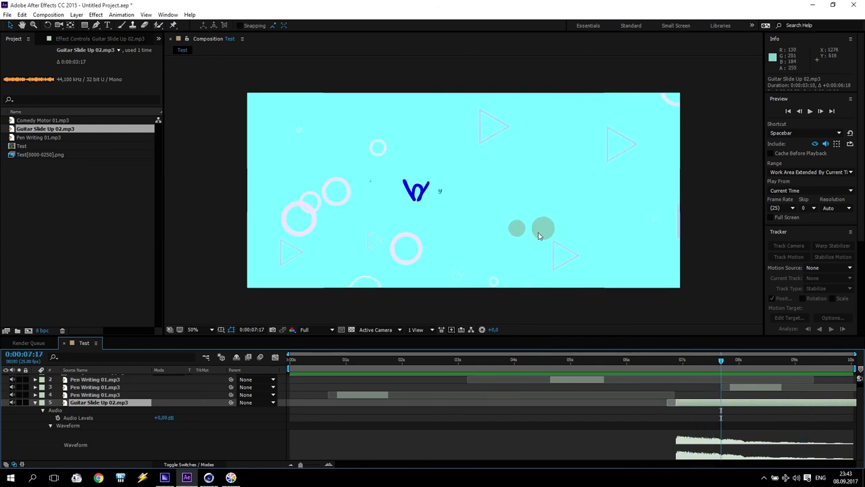
mouse_move(722, 363)
left_mouse_down()
mouse_move(742, 365)
mouse_move(730, 370)
left_mouse_up()
left_click_drag(690, 406, 731, 406)
left_click_drag(730, 361, 777, 375)
key("space")
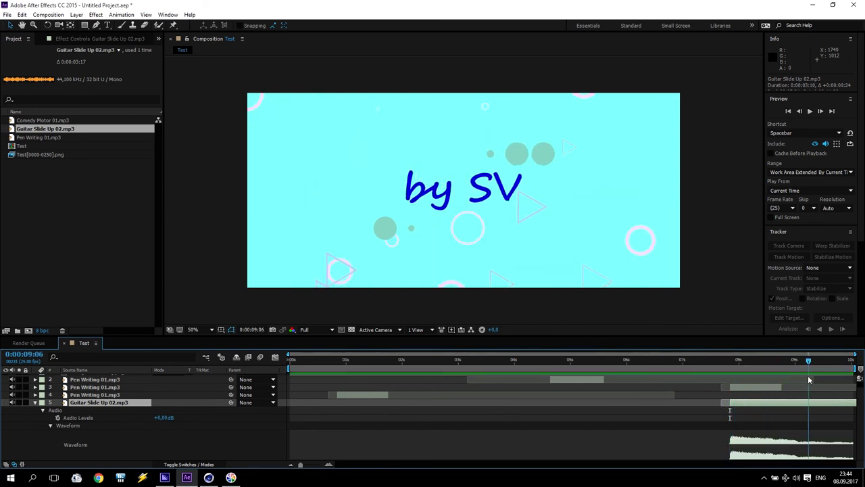
Set the Guitar Slide Up Audio Levels to -10 dB, keyframe them at 0:00:09:07 and fade the sound out by 0:00:10:00
left_click(163, 417)
key("Return")
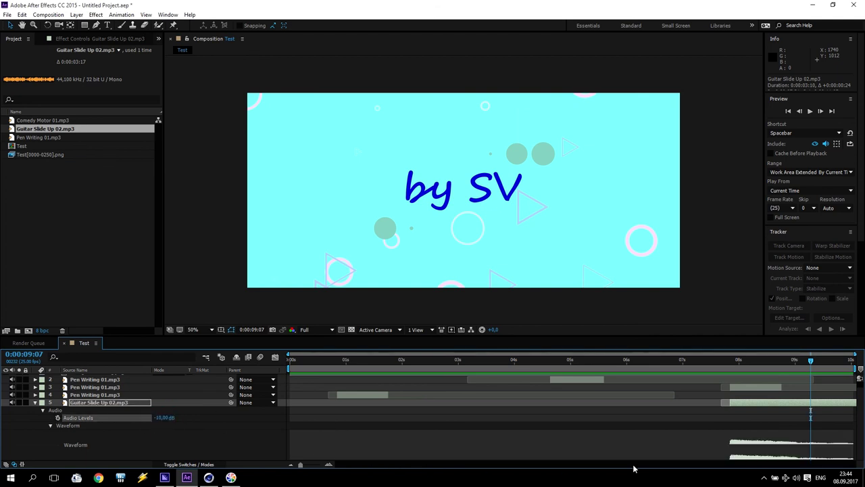
left_click(58, 418)
left_click_drag(812, 363, 853, 360)
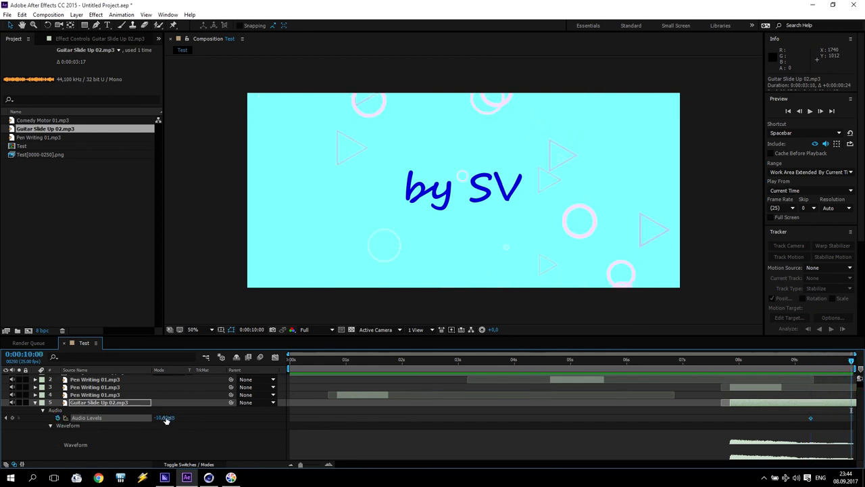
left_click_drag(166, 419, 115, 423)
left_click(35, 403)
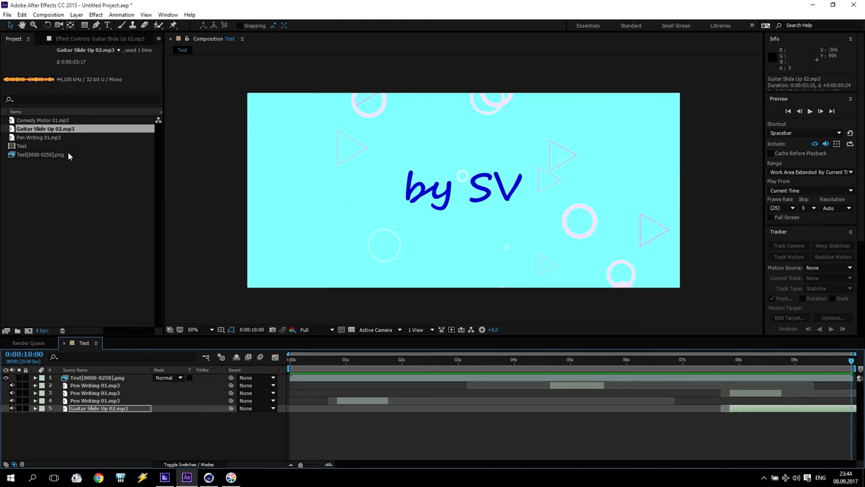
Add Comedy Motor 01.mp3 as the lowest layer, show its waveform, trim its silent start and align it with the composition start
left_click(40, 120)
left_click_drag(40, 120, 68, 415)
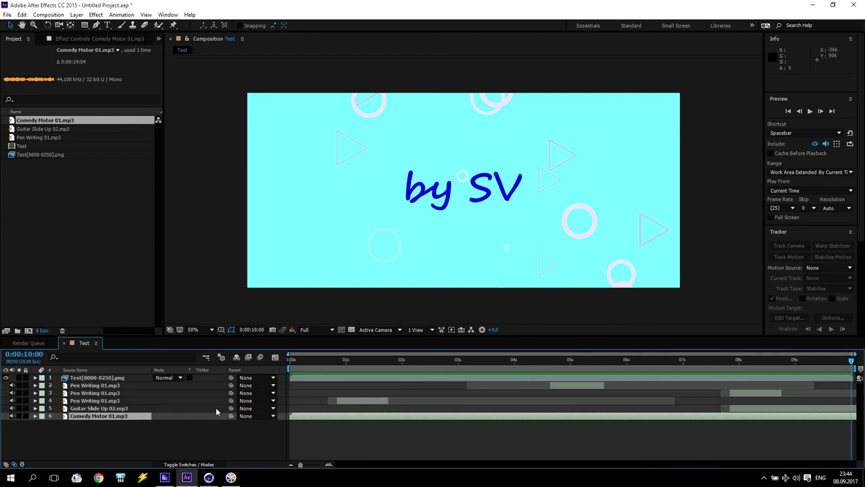
left_click(35, 416)
left_click(43, 423)
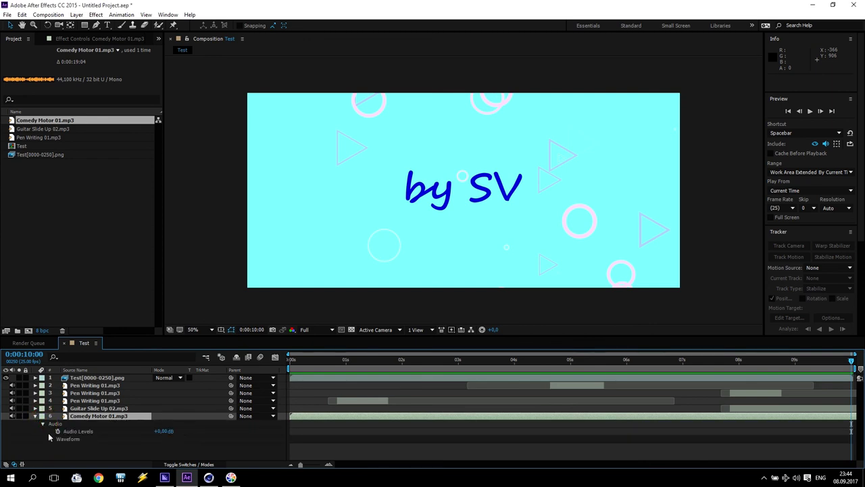
left_click(50, 439)
left_click_drag(291, 403, 300, 405)
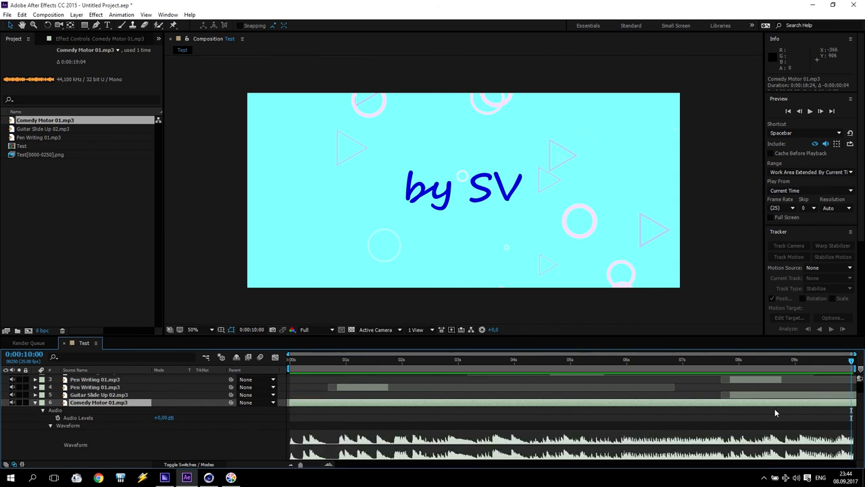
Keyframe the Comedy Motor Audio Levels at -10 dB at 0:00:09:17 and fade the sound out by 0:00:10:00
left_click_drag(821, 362, 834, 367)
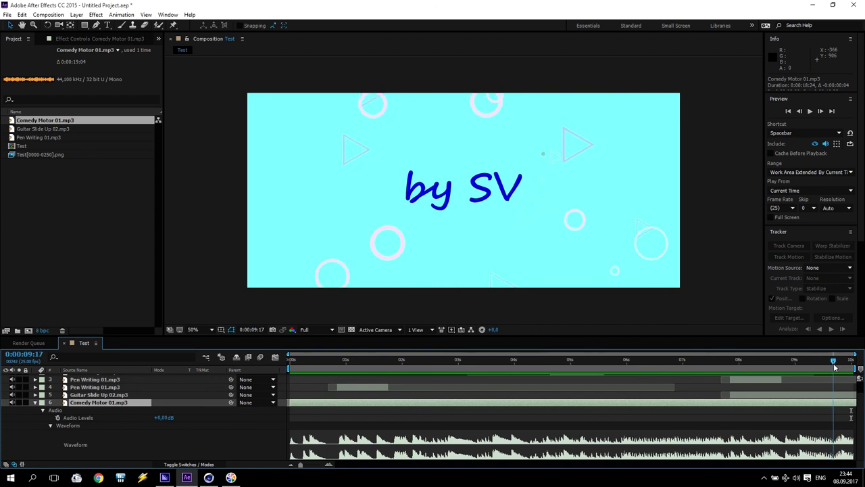
left_click(57, 417)
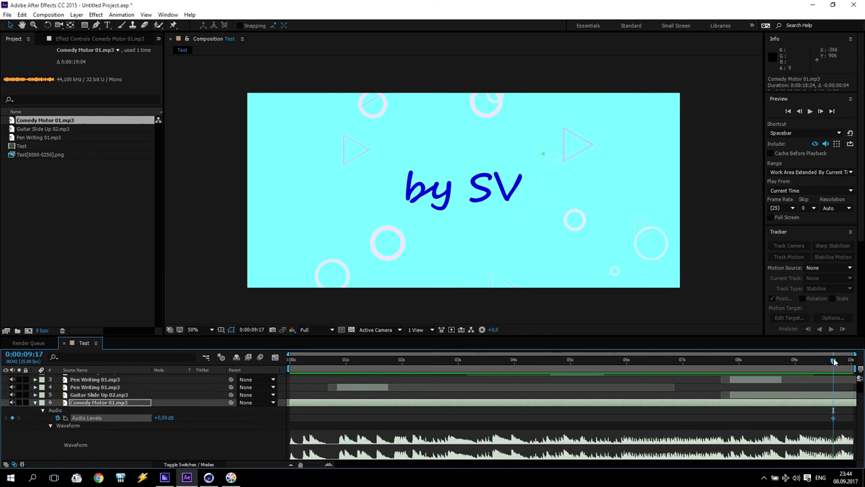
left_click_drag(835, 363, 835, 367)
left_click(157, 418)
type("-10")
key("Return")
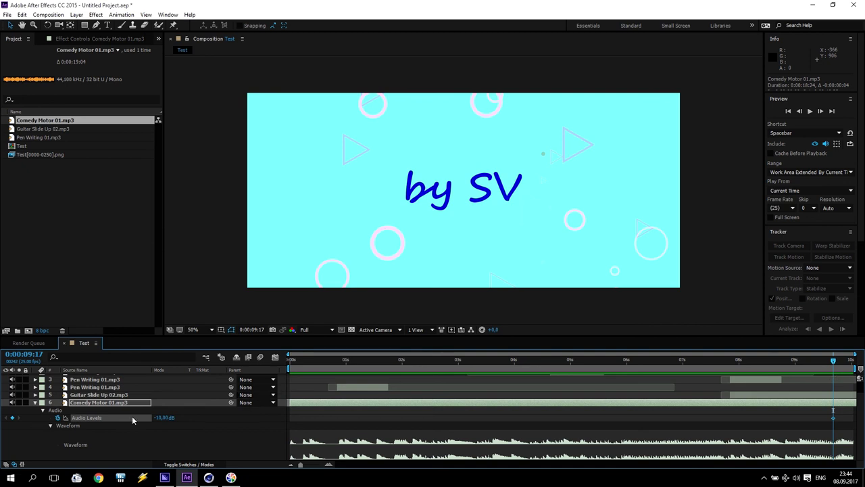
left_click_drag(831, 362, 855, 358)
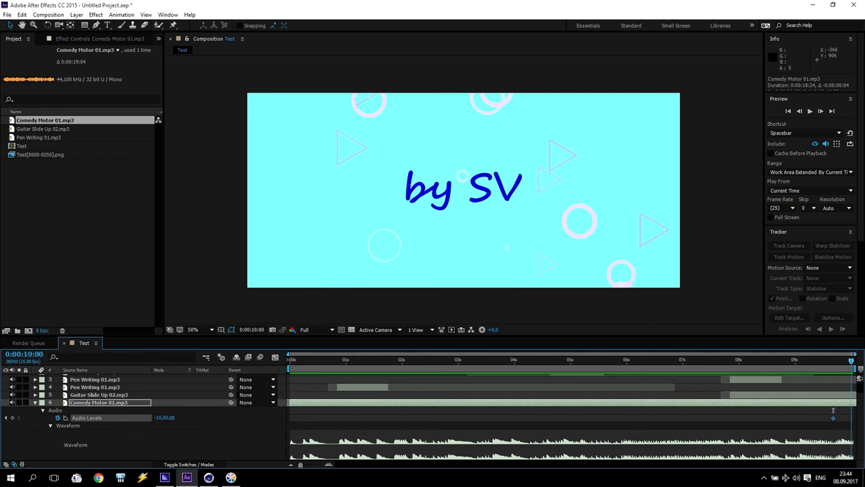
left_click_drag(163, 417, 101, 435)
left_click_drag(164, 417, 160, 418)
Play the composition from the start to check the sound mix, then stop and go to the frame at 0:00:03:19
left_click(810, 111)
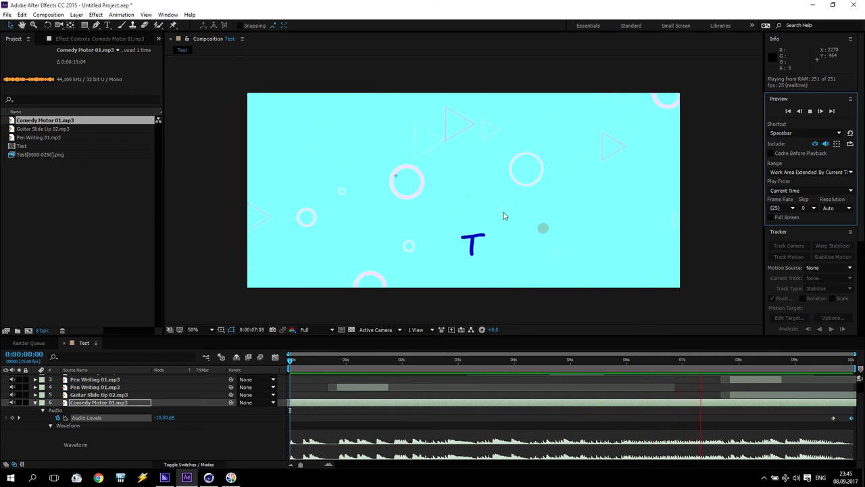
left_click(810, 112)
left_click_drag(472, 357, 501, 359)
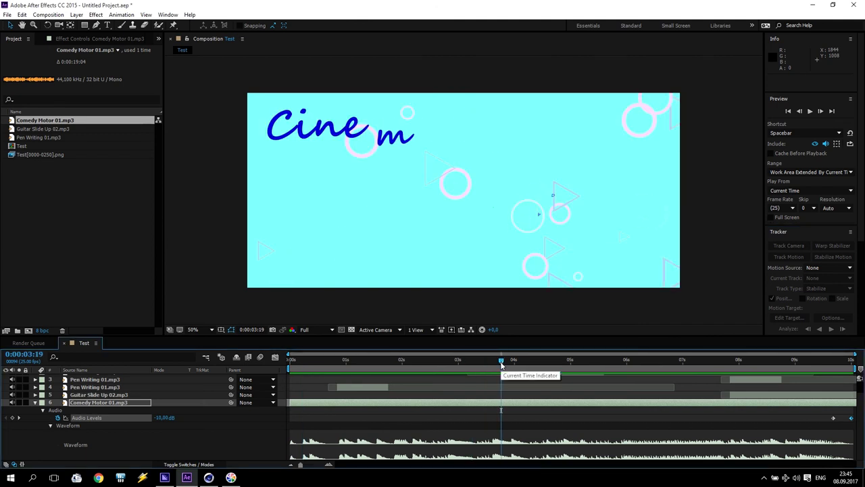